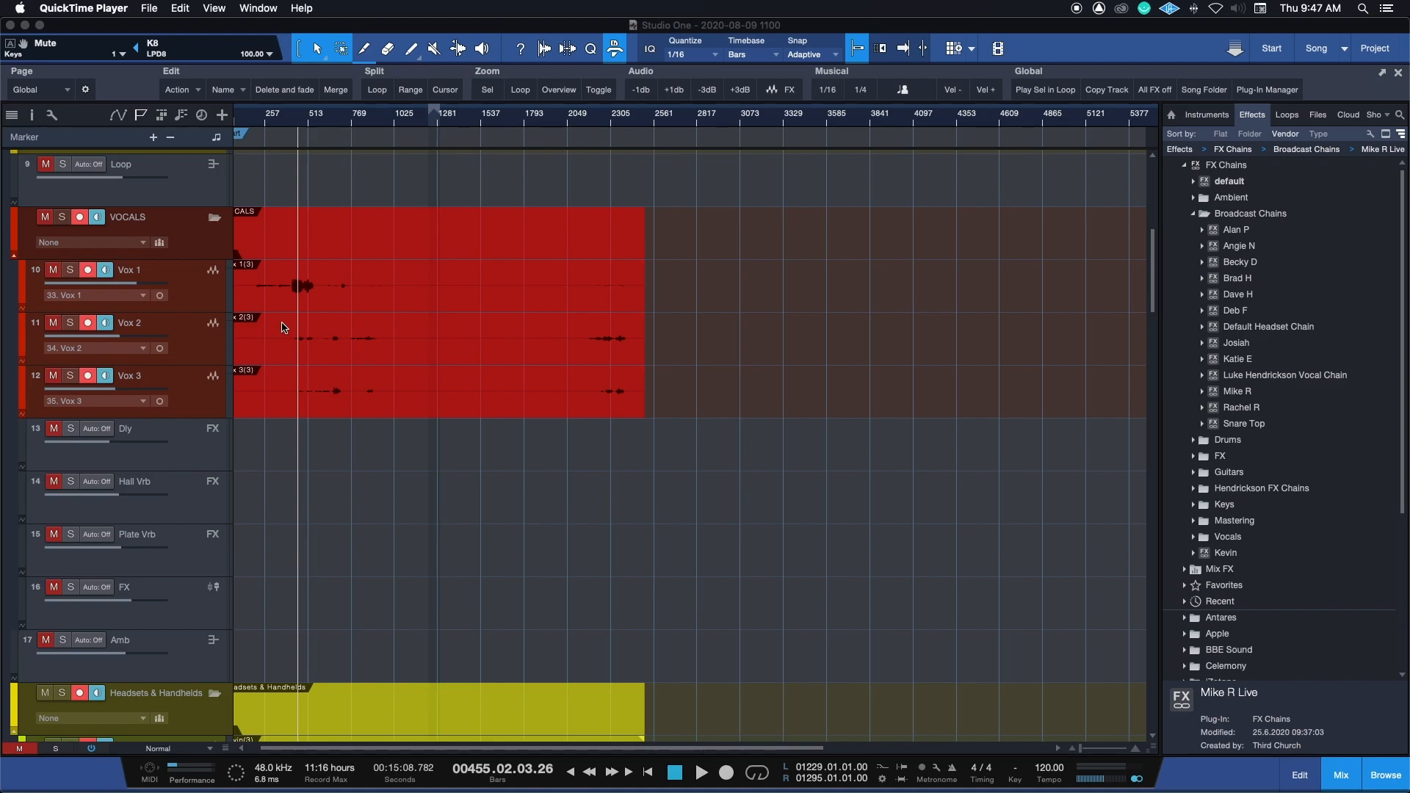
# Bring the mixer console into view over the arrangement and hide its channel group list.
pyautogui.hscroll(-1, 284, 327)
pyautogui.scroll(10, 284, 327)
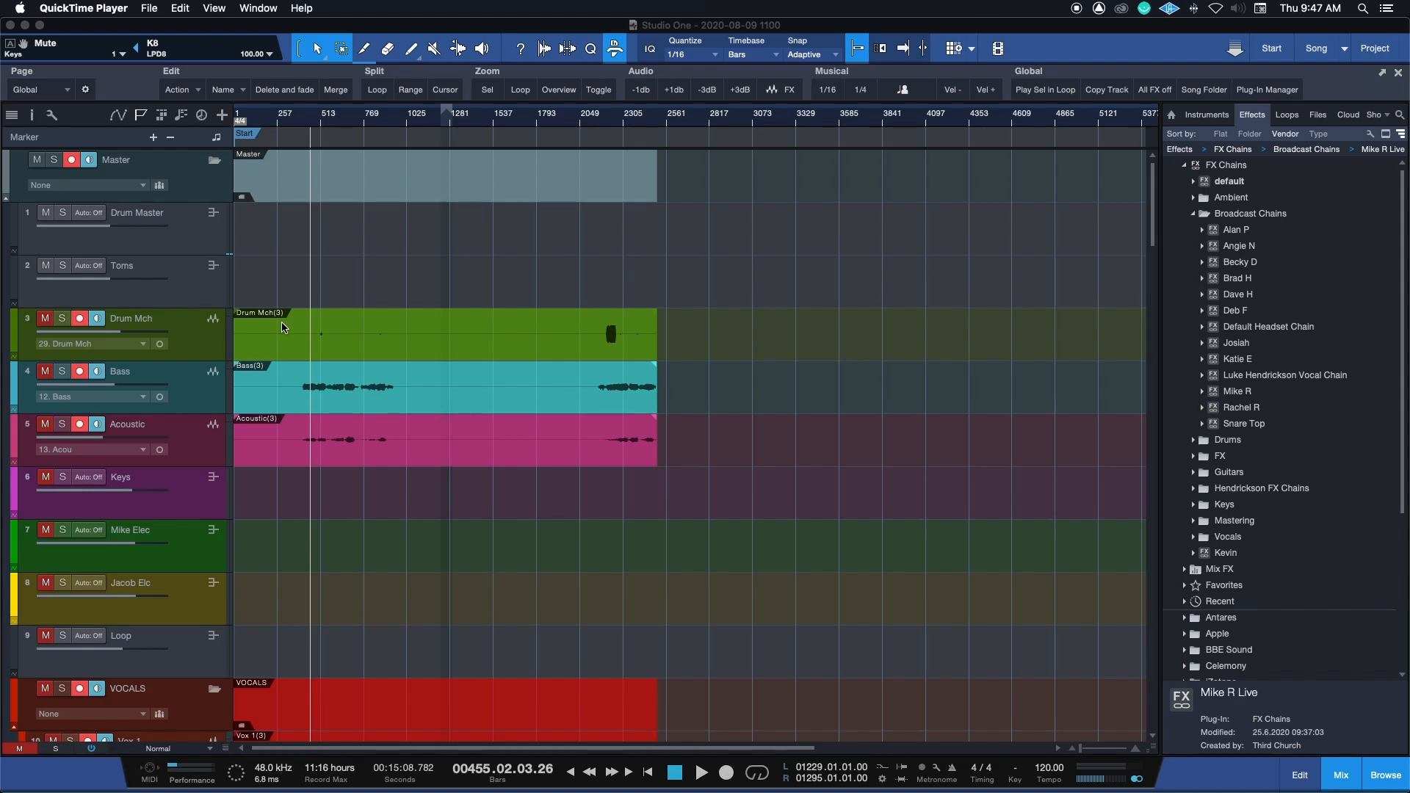
pyautogui.scroll(-2, 286, 330)
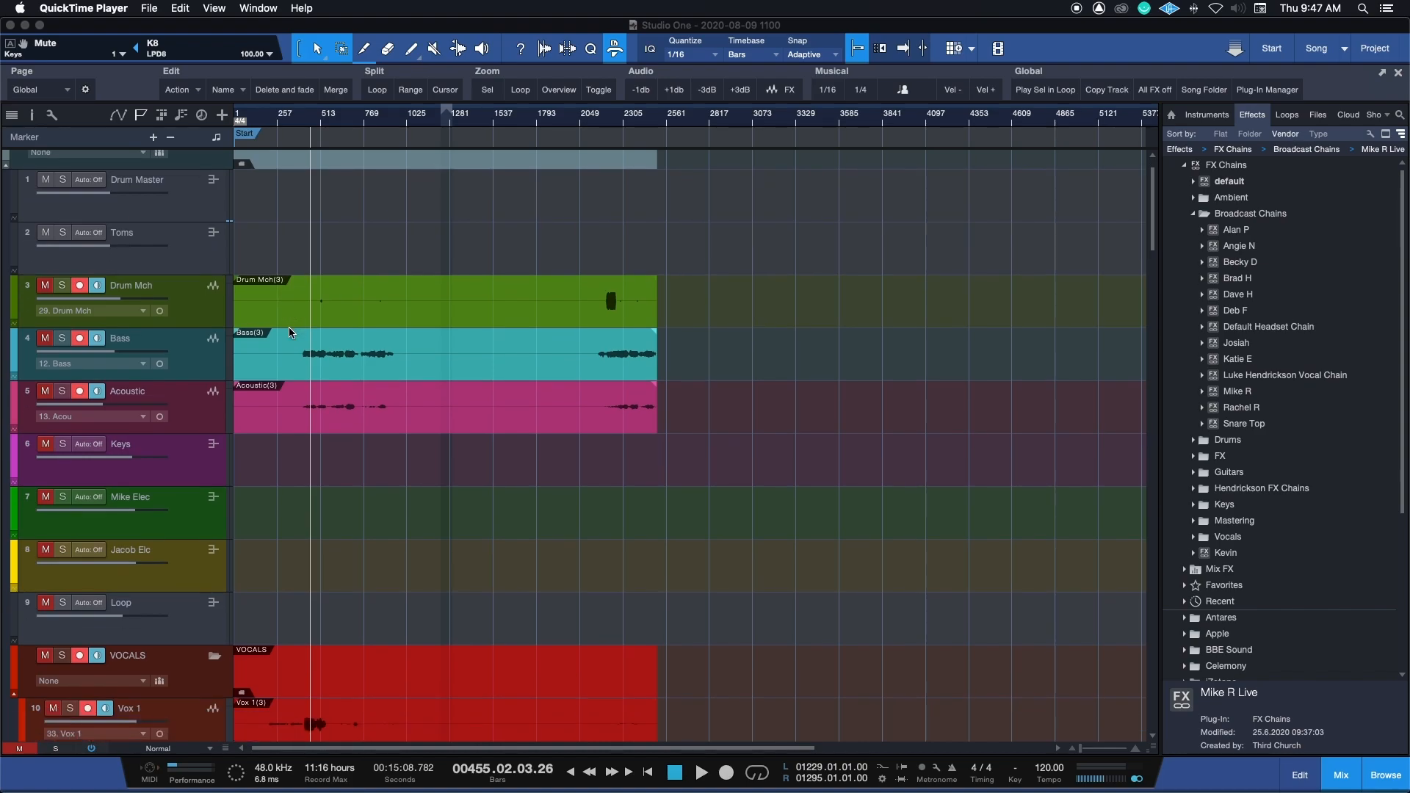
pyautogui.scroll(2, 291, 333)
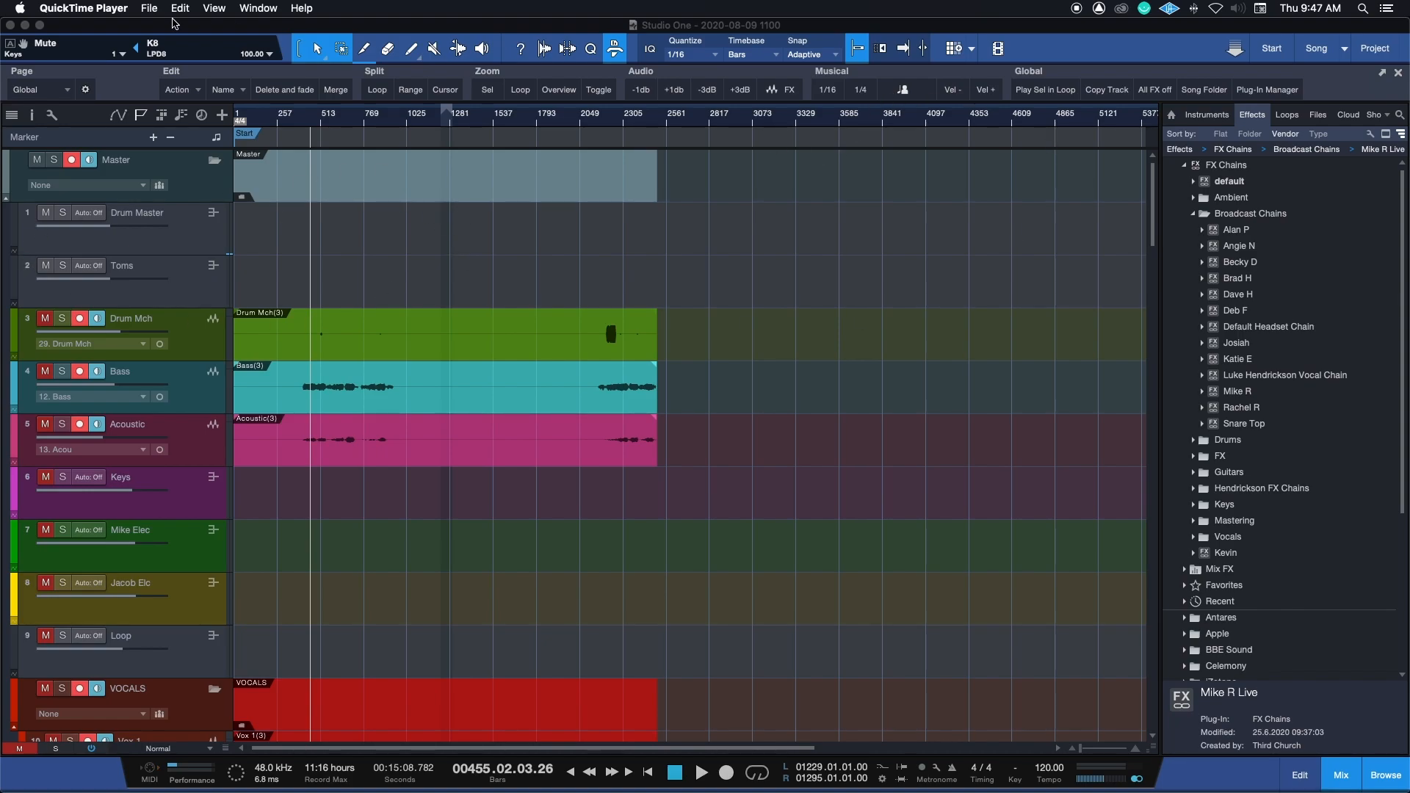
pyautogui.moveTo(0, 6); pyautogui.dragTo(1132, 6)
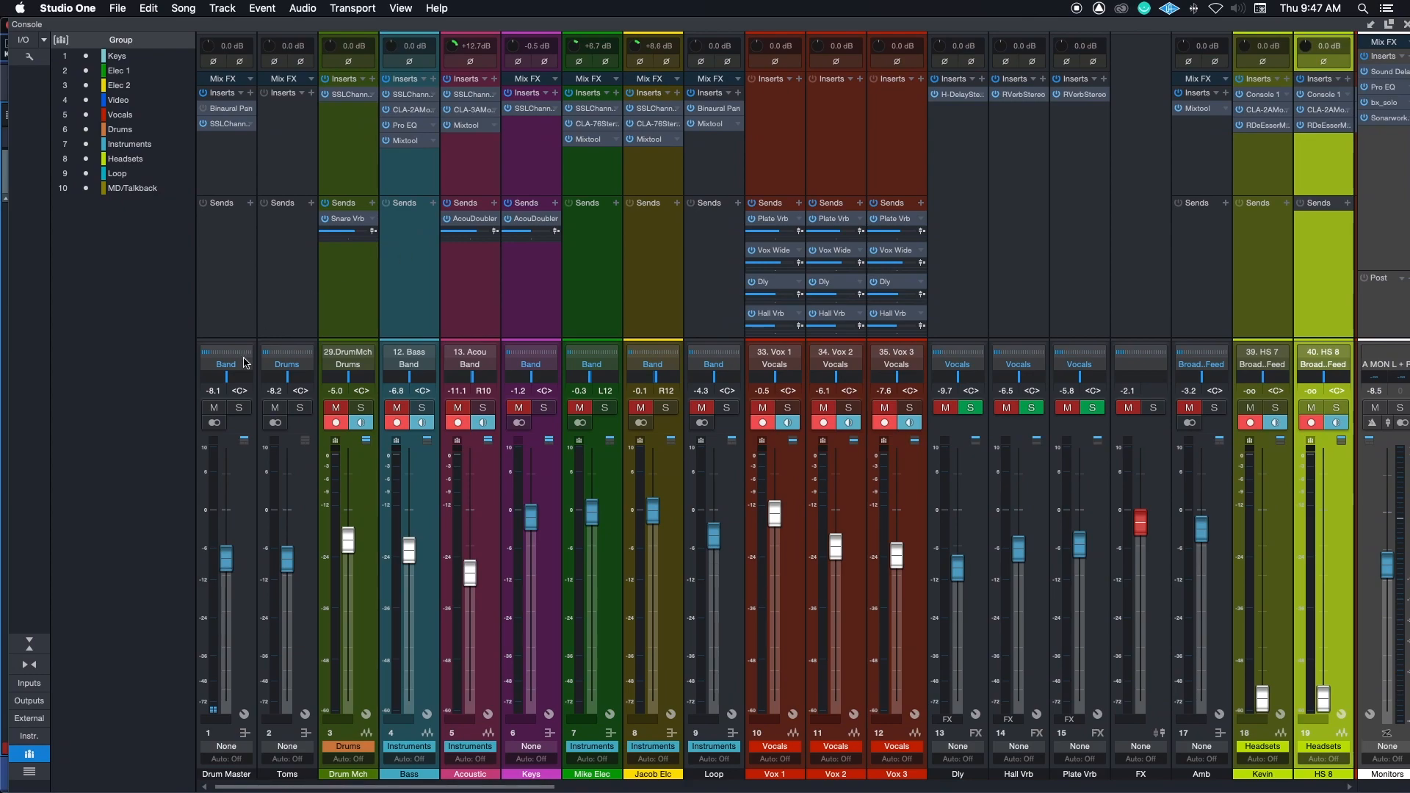
pyautogui.click(29, 754)
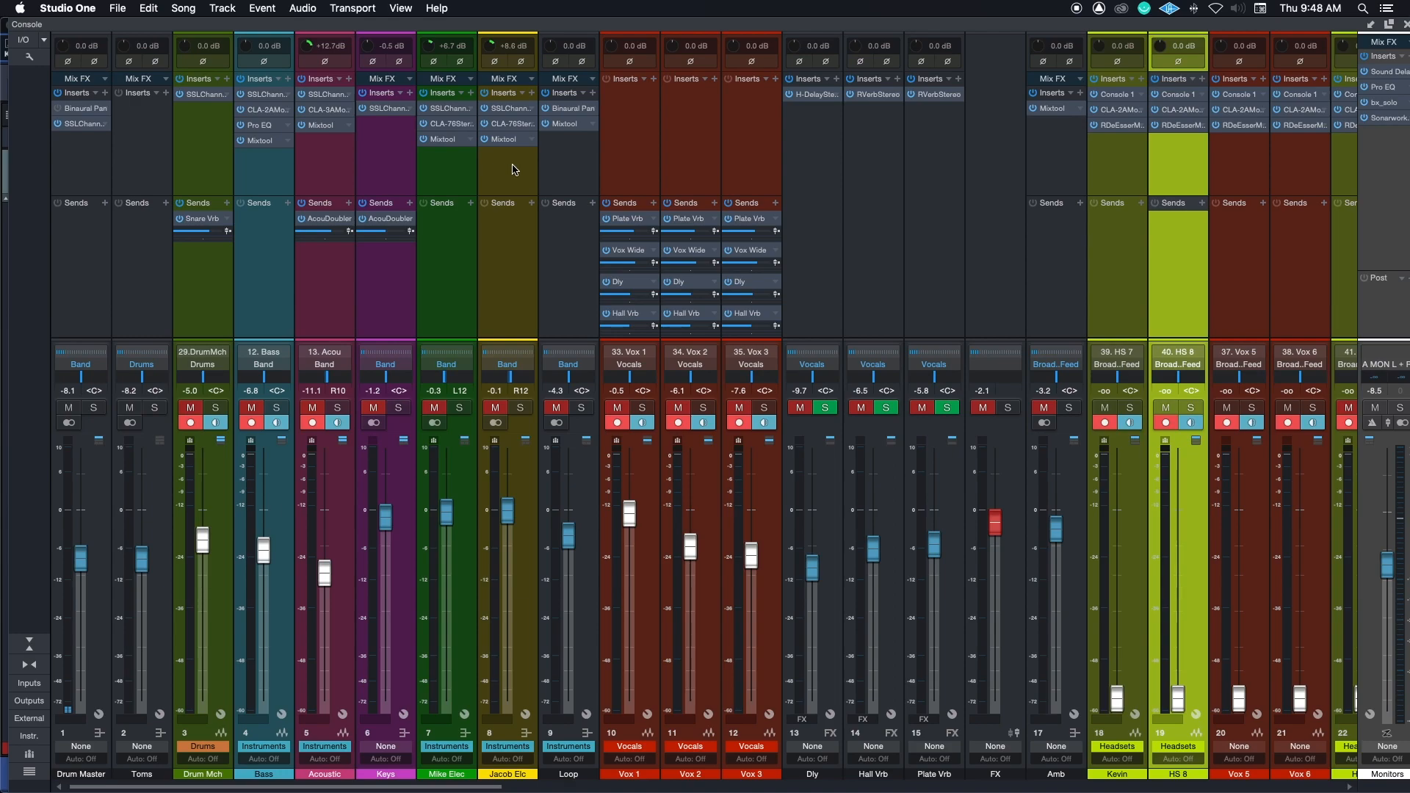
pyautogui.click(742, 30)
pyautogui.moveTo(743, 29); pyautogui.dragTo(738, 25)
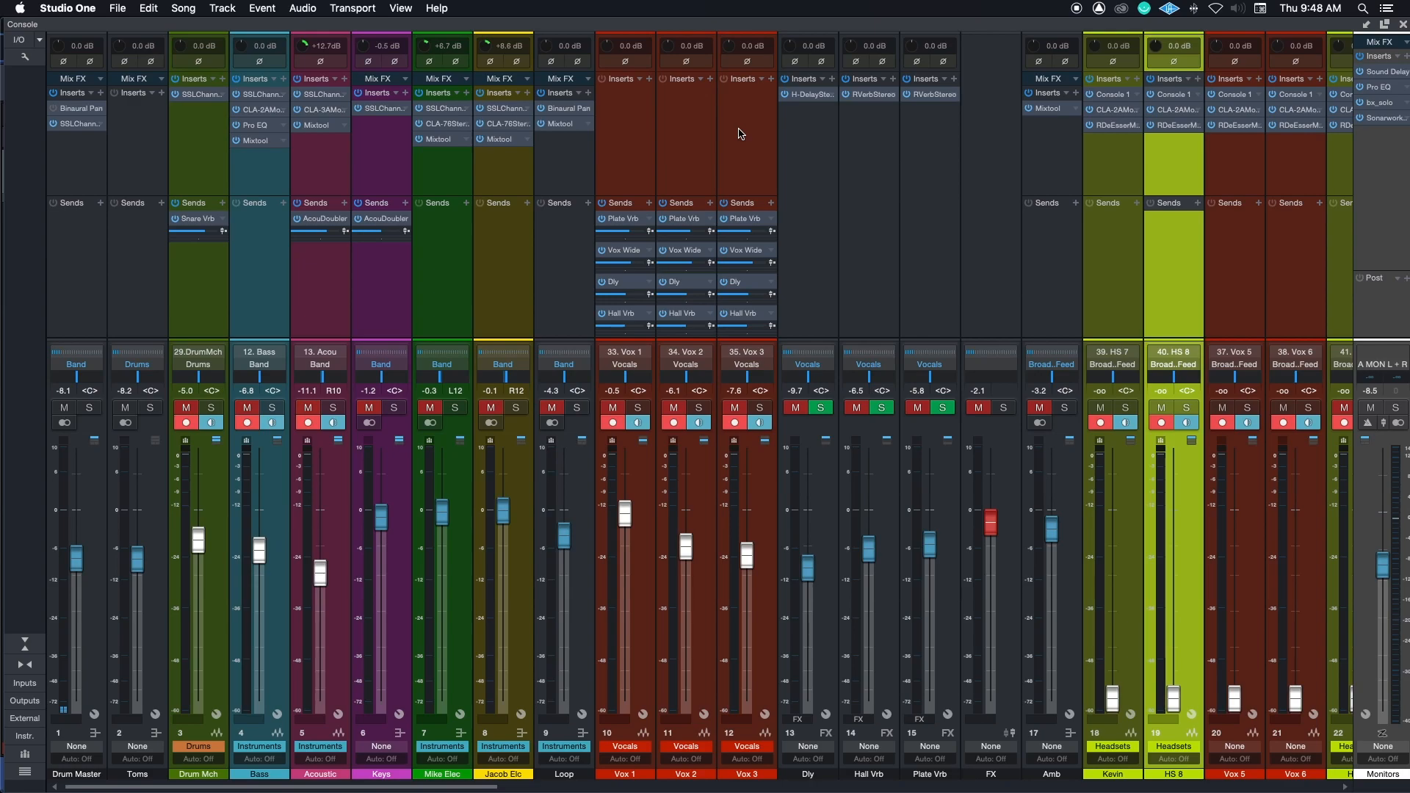
# Lower the Vox 1 channel fader to -0.8 dB.
pyautogui.moveTo(624, 517); pyautogui.dragTo(626, 521)
pyautogui.moveTo(629, 386)
pyautogui.mouseDown()
pyautogui.moveTo(615, 383)
pyautogui.moveTo(638, 399)
pyautogui.mouseUp()
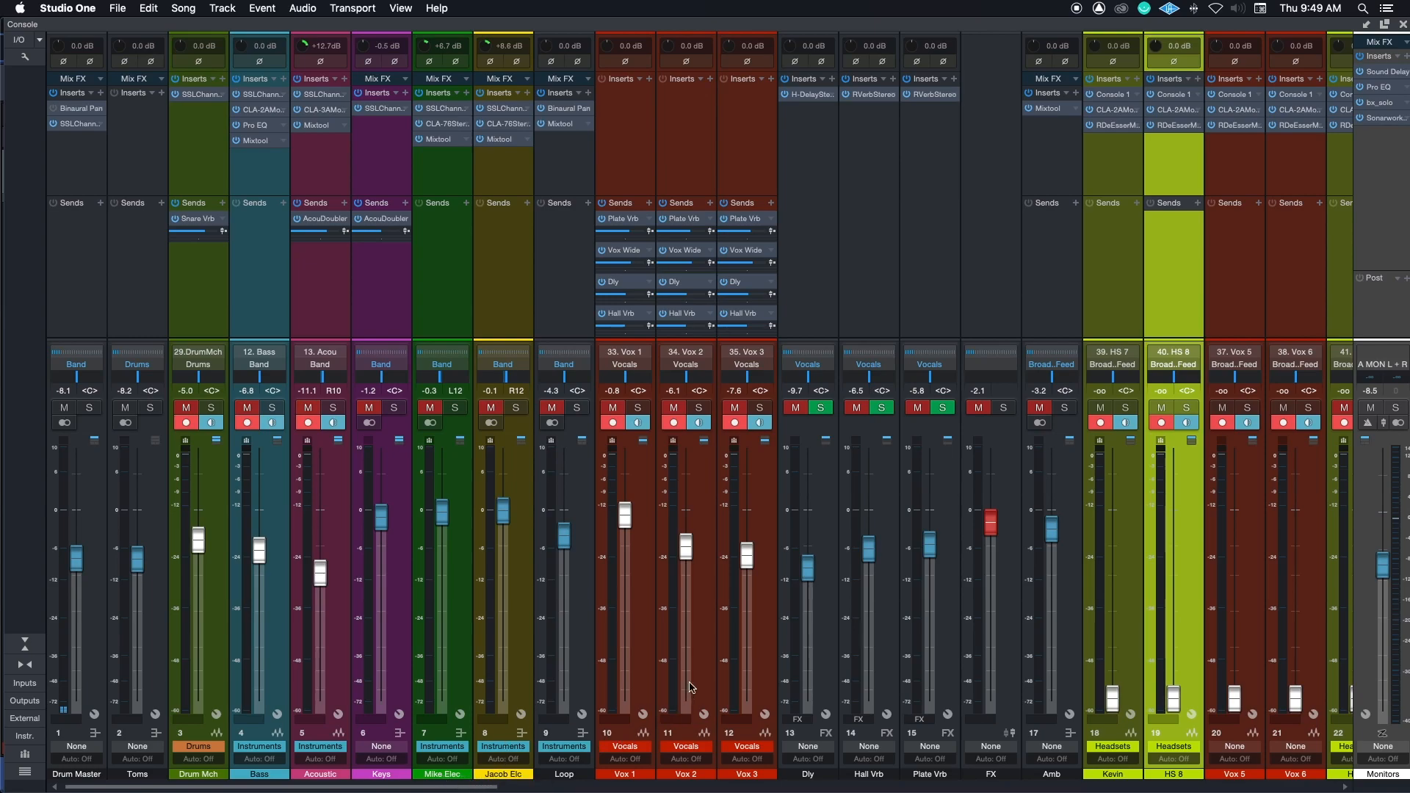
# Rename the Vox 1, Vox 2 and Vox 3 channels with the first names of their three vocalists.
pyautogui.doubleClick(631, 776)
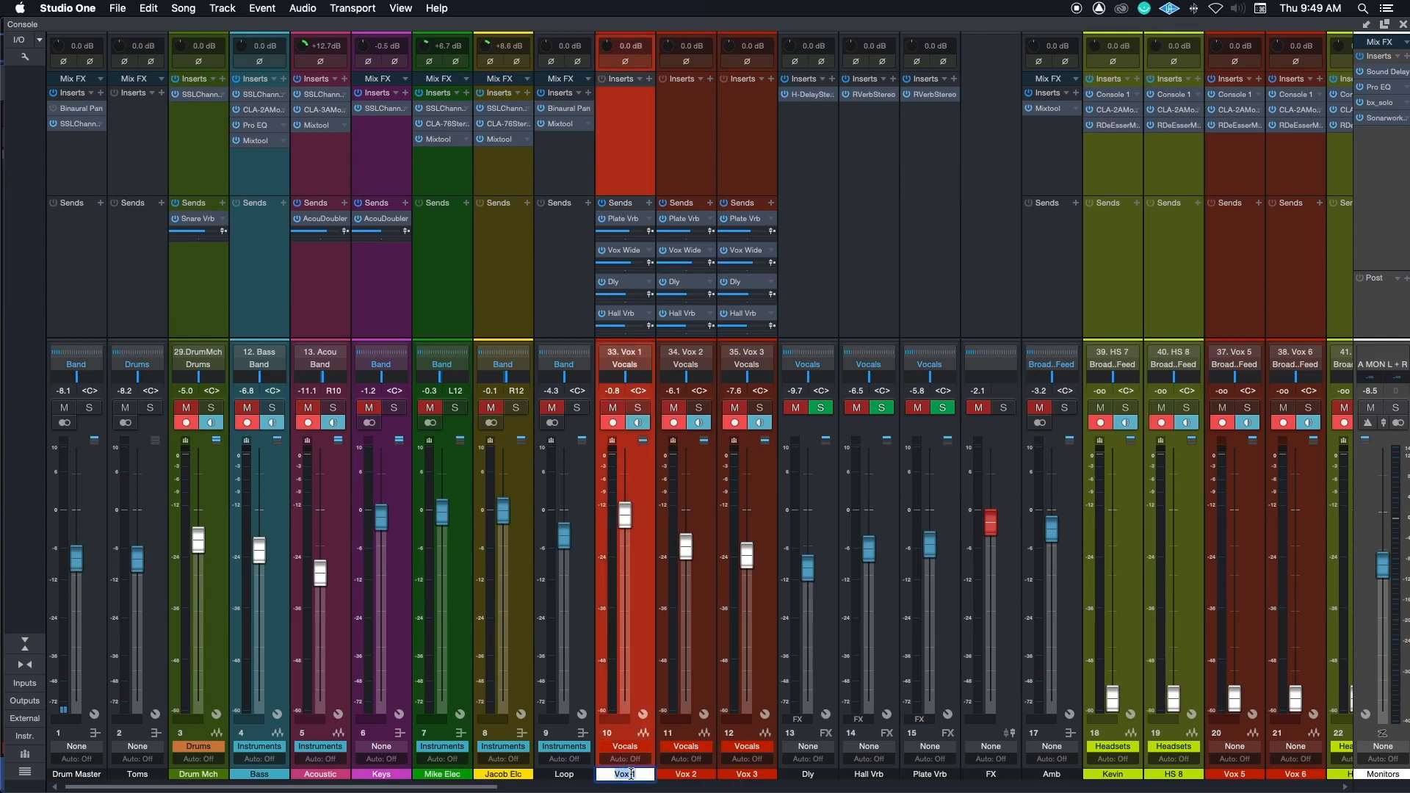
pyautogui.write('Mike')
pyautogui.doubleClick(693, 773)
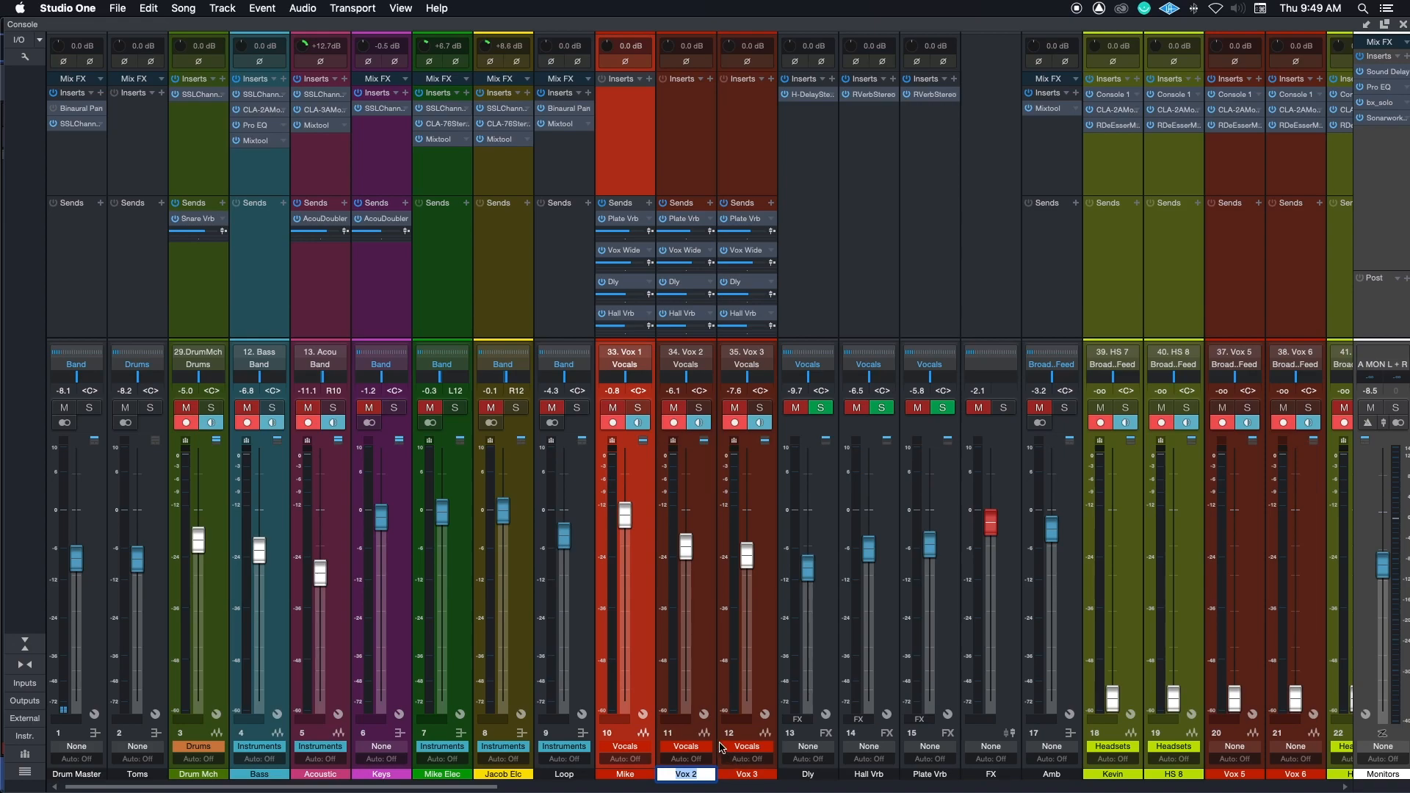
pyautogui.write('Katie')
pyautogui.press('Tab')
pyautogui.write('Davr')
pyautogui.write('e')
pyautogui.press('Return')
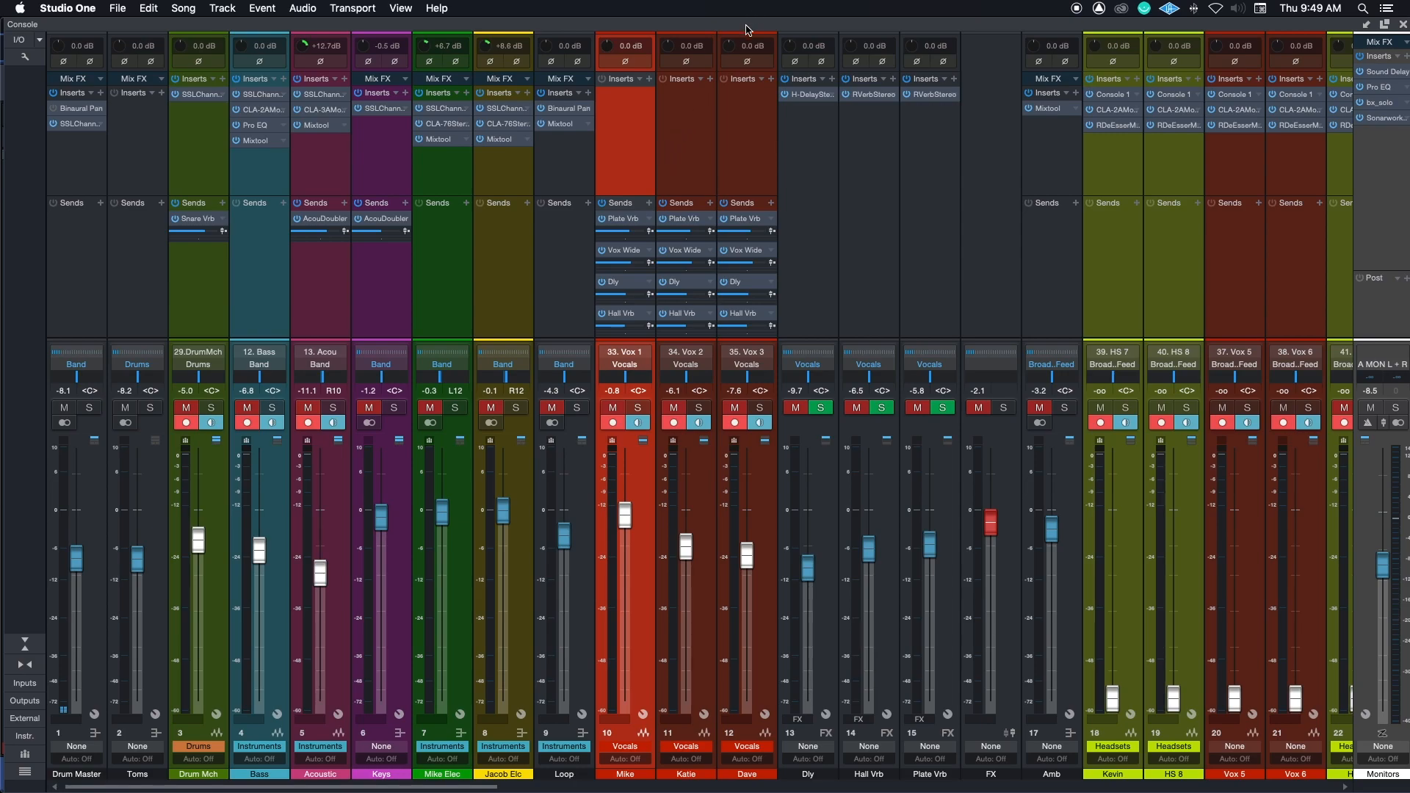
# Move the console off the arrangement and expand the Broadcast Chains folder under FX Chains in the effects browser.
pyautogui.moveTo(747, 26)
pyautogui.mouseDown()
pyautogui.moveTo(731, 26)
pyautogui.moveTo(745, 26)
pyautogui.mouseUp()
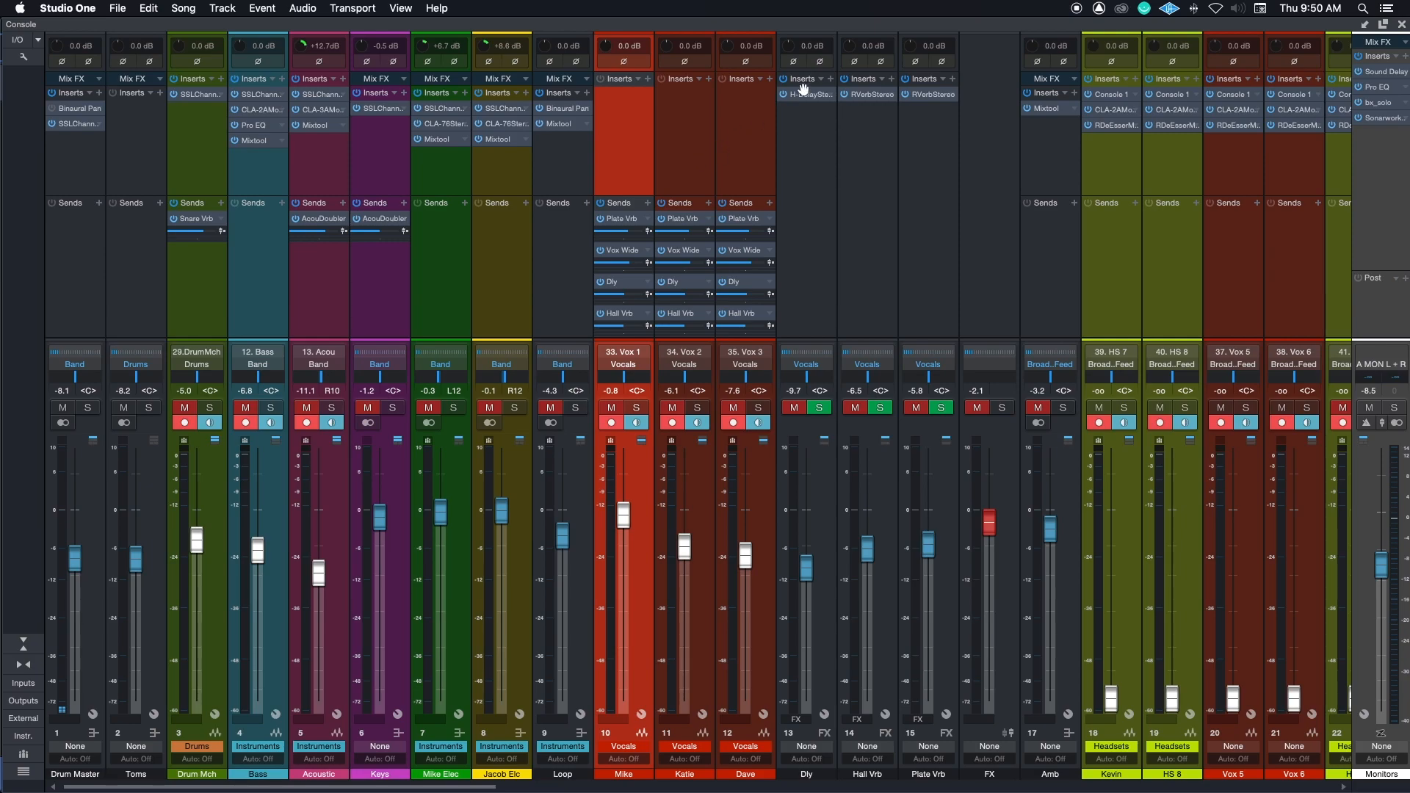
pyautogui.moveTo(829, 29); pyautogui.dragTo(100, 29)
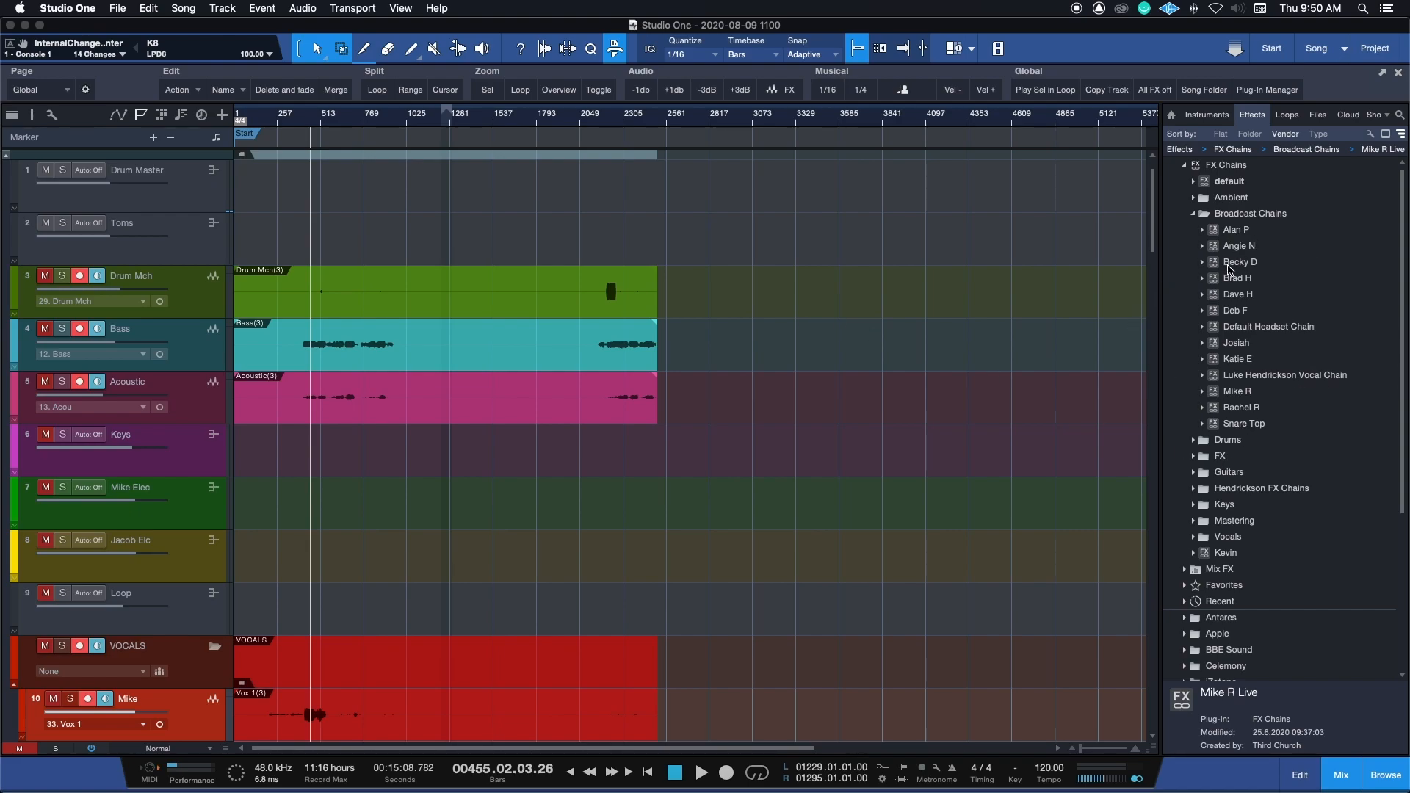
pyautogui.click(1378, 773)
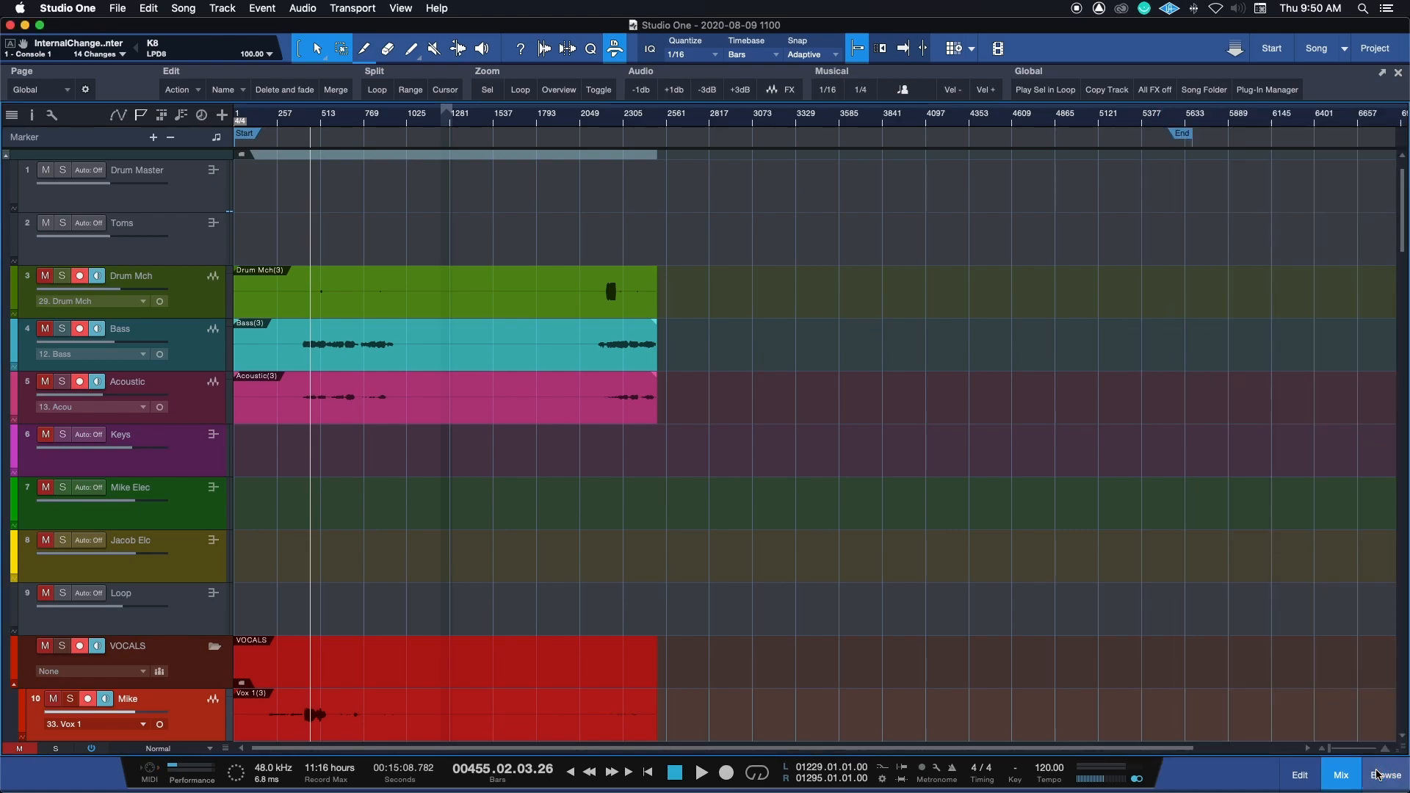
pyautogui.click(1385, 776)
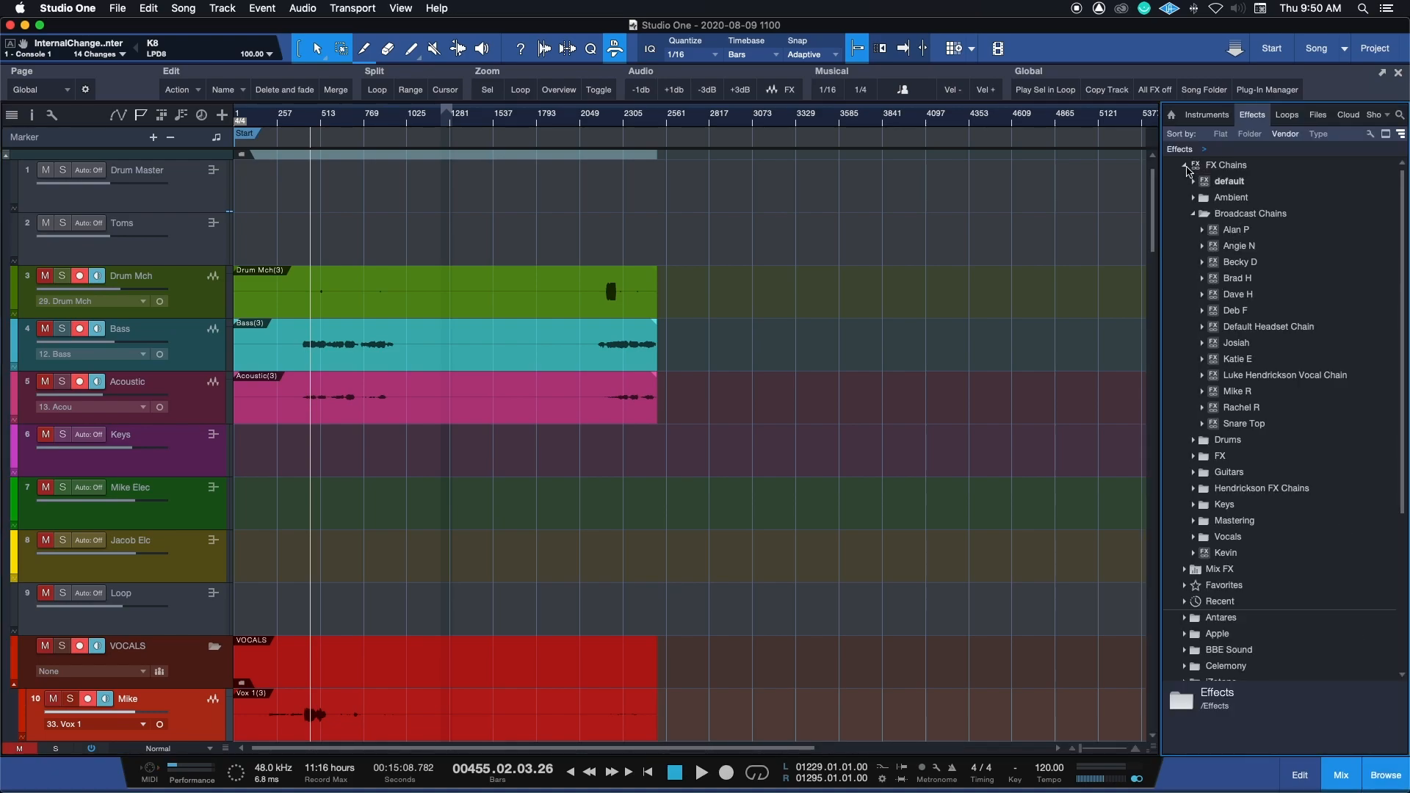
pyautogui.click(1187, 166)
pyautogui.doubleClick(1224, 169)
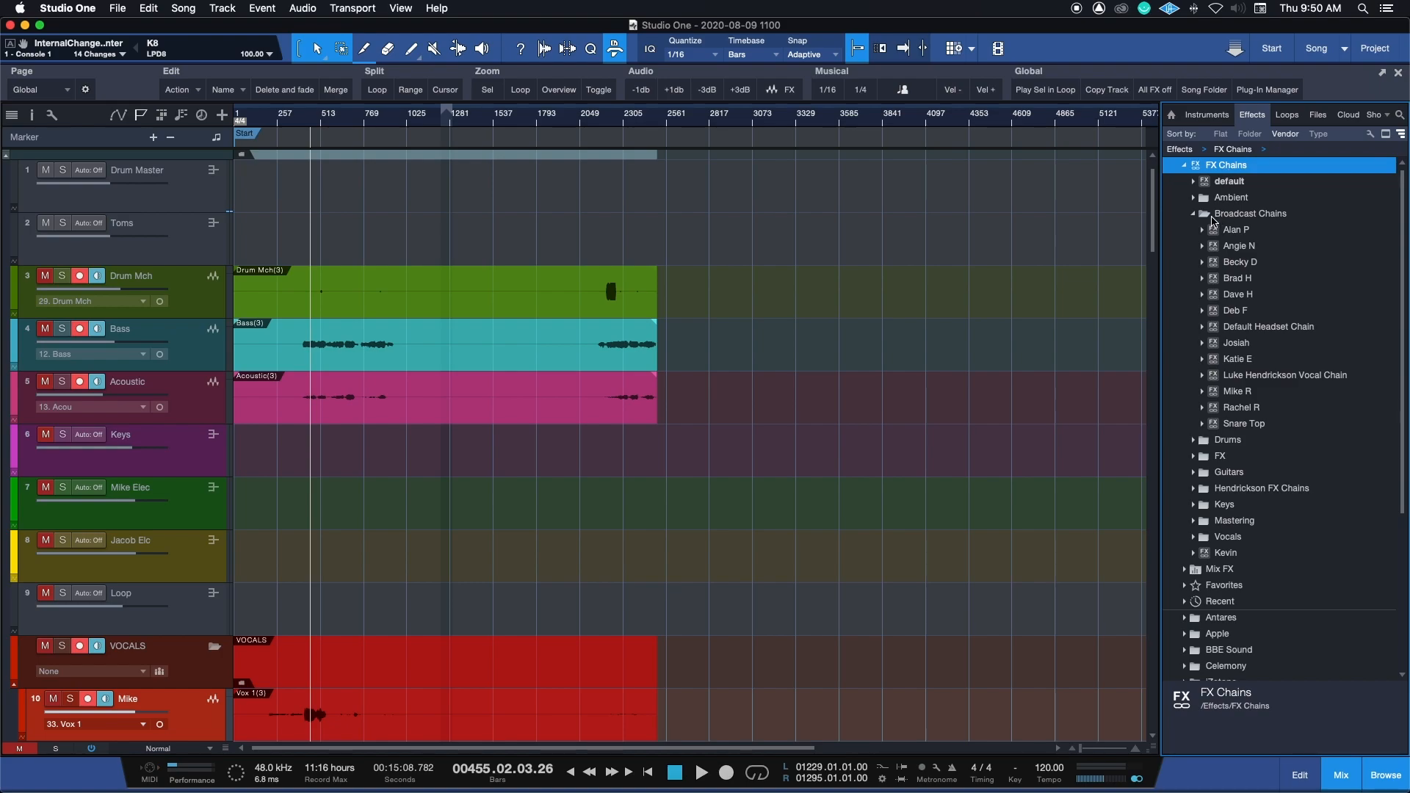
pyautogui.click(1194, 217)
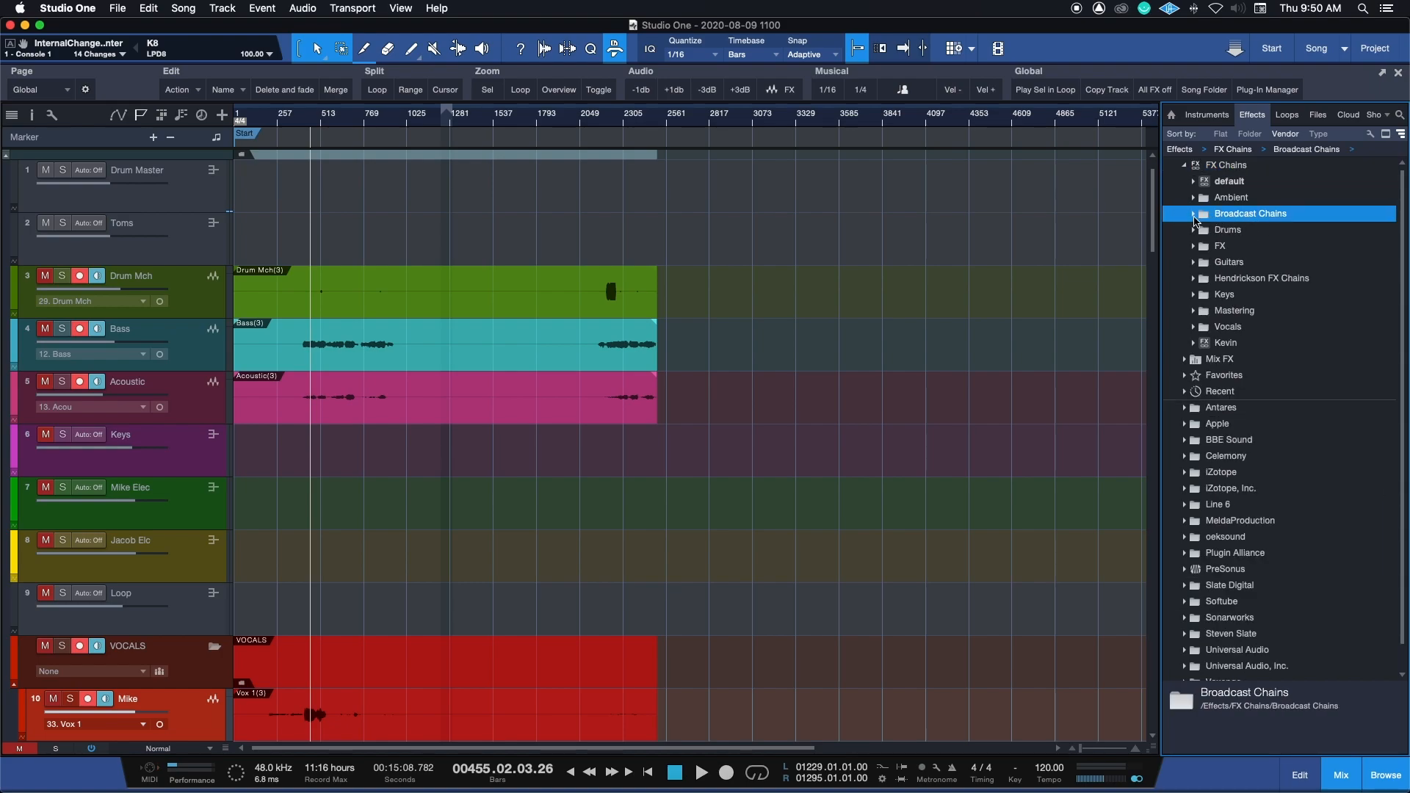
pyautogui.click(1194, 215)
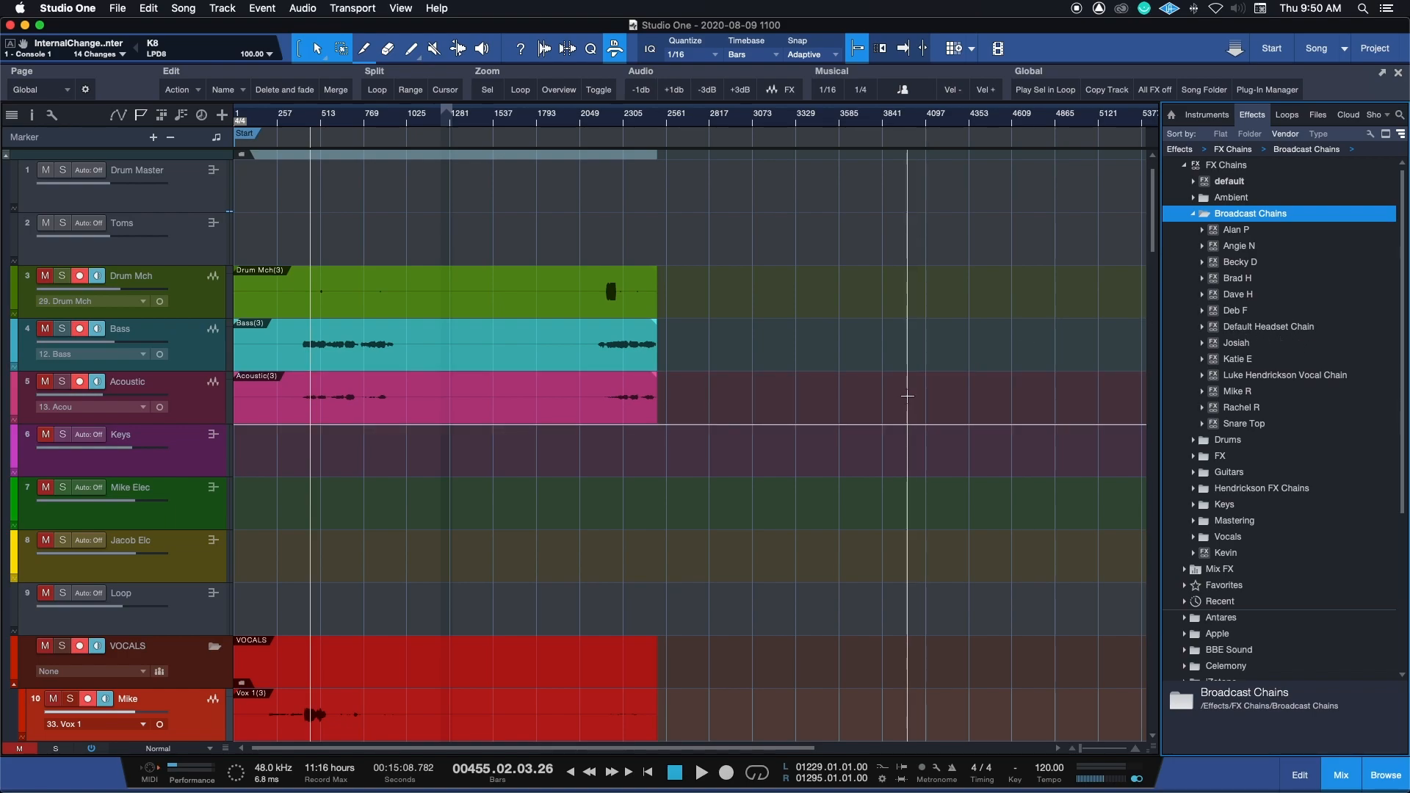
# Apply the first vocalist's FX chain from Broadcast Chains in the browser to track 10, and close the plug-in window.
pyautogui.scroll(-5, 907, 396)
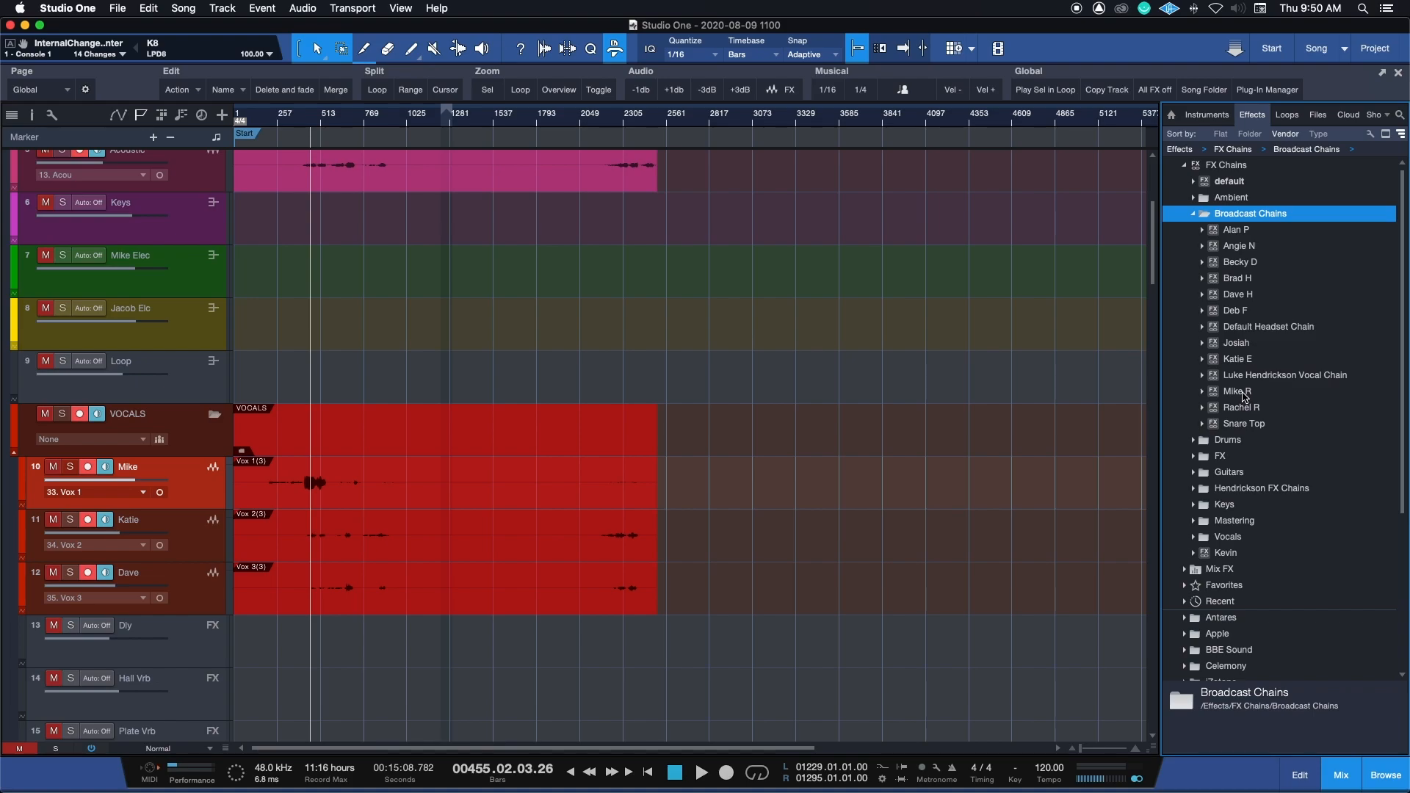
pyautogui.moveTo(1244, 396); pyautogui.dragTo(196, 476)
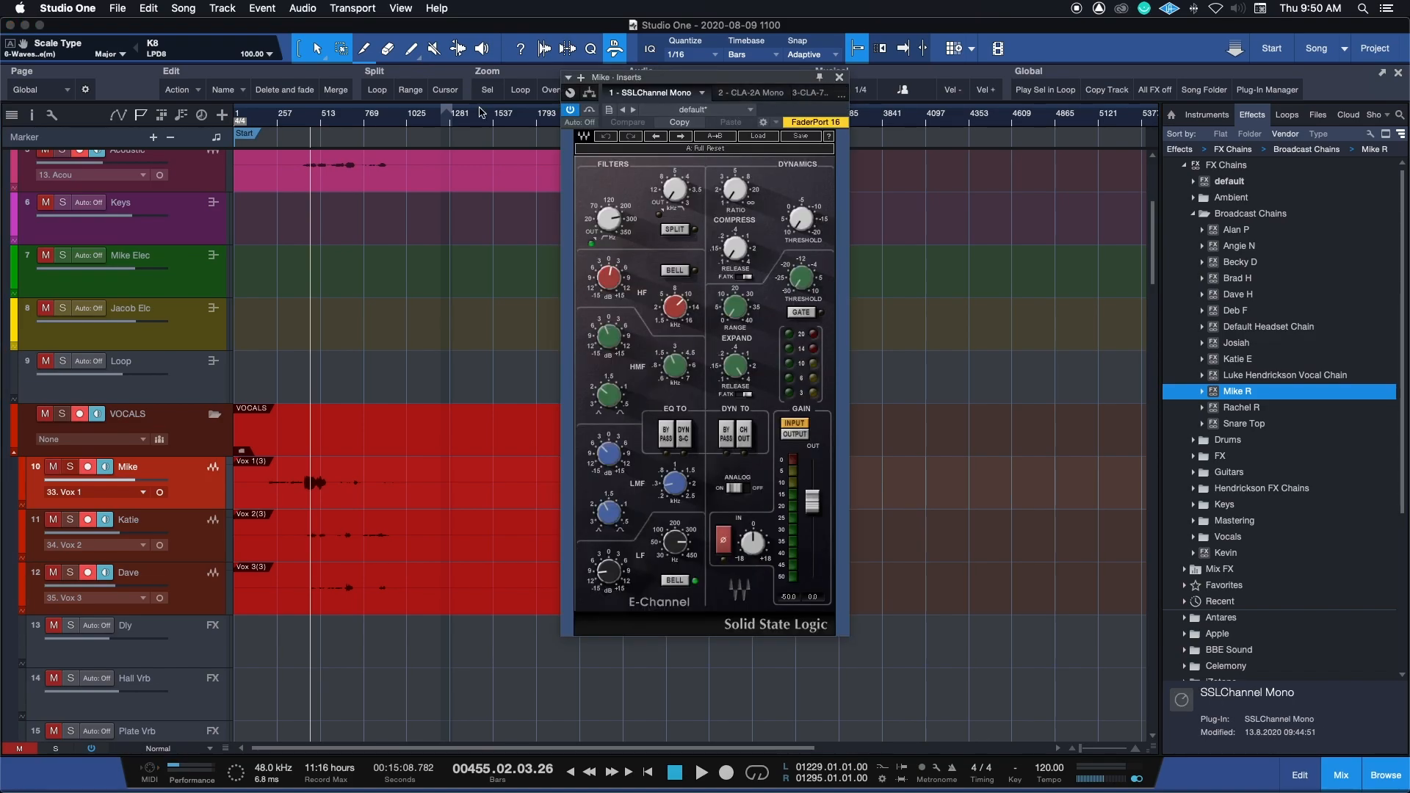
pyautogui.click(841, 78)
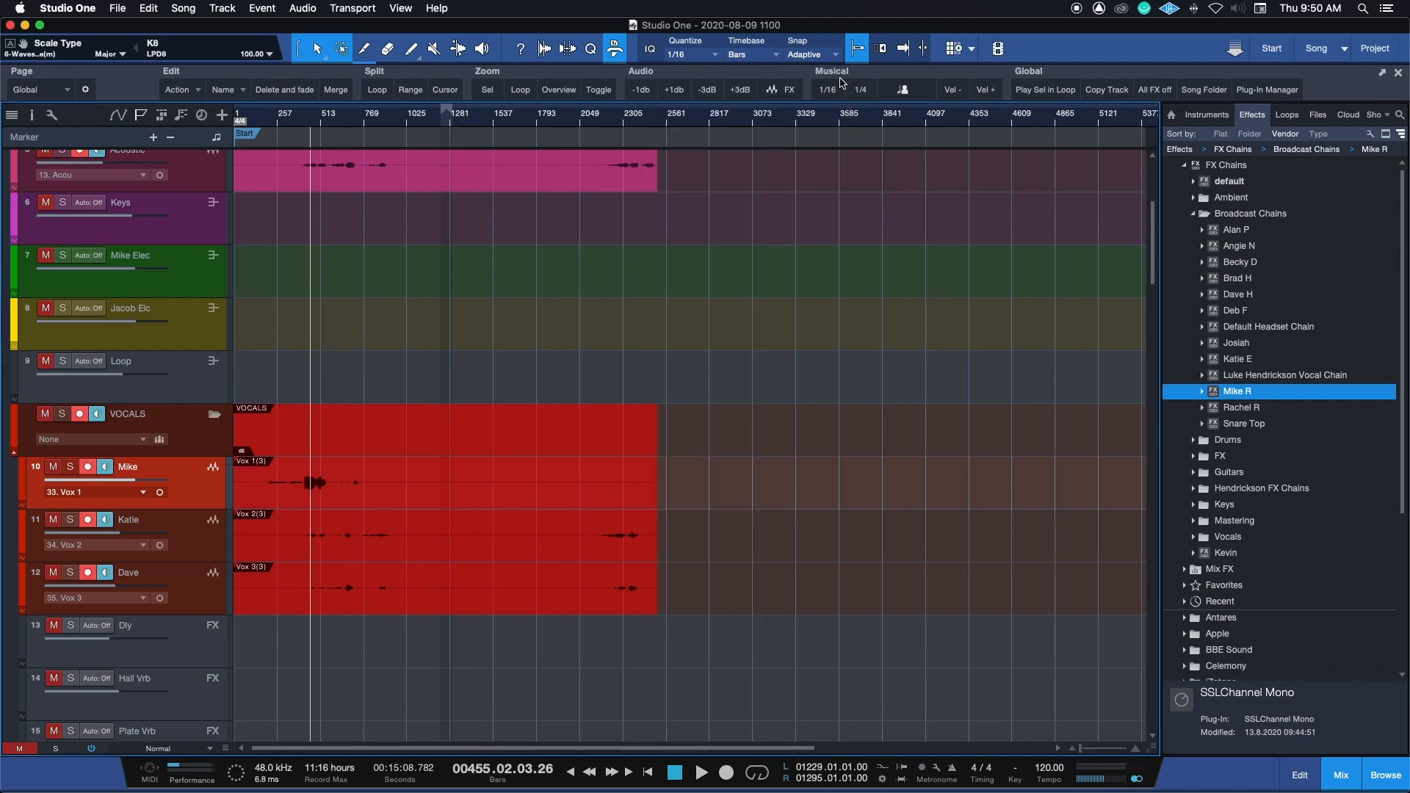
# Show the mixer console and remove all insert effects from vocal channel 10.
pyautogui.press('F3')
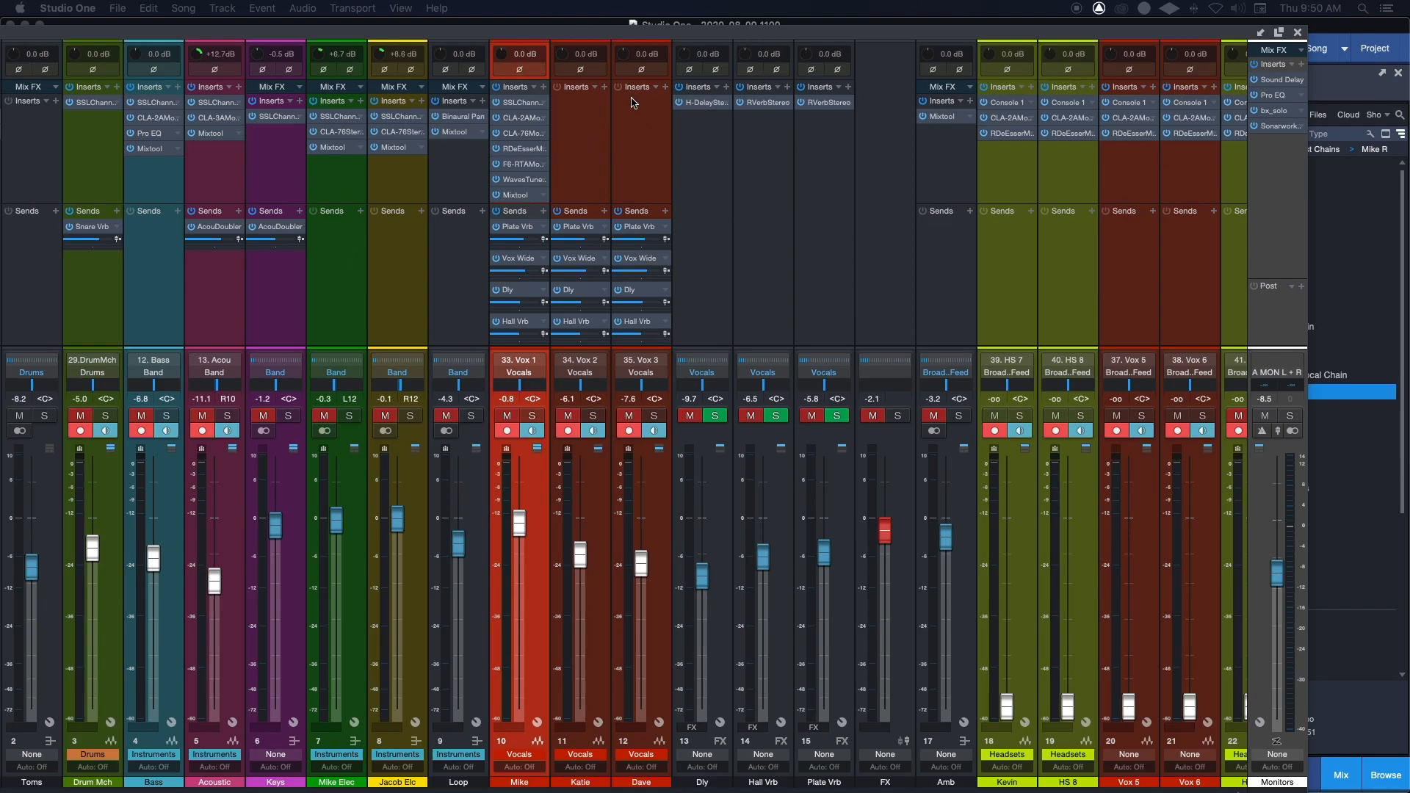
pyautogui.click(534, 88)
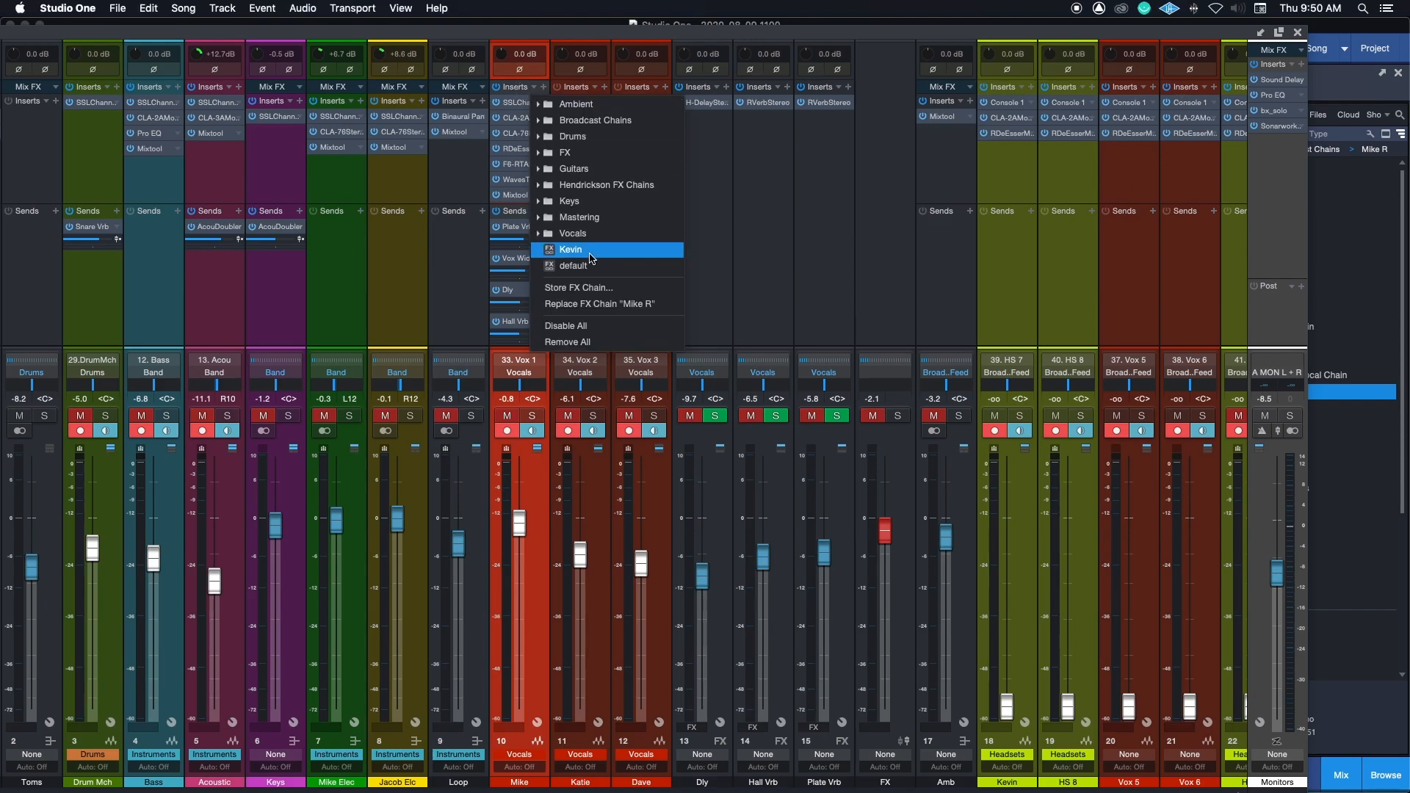
pyautogui.click(577, 342)
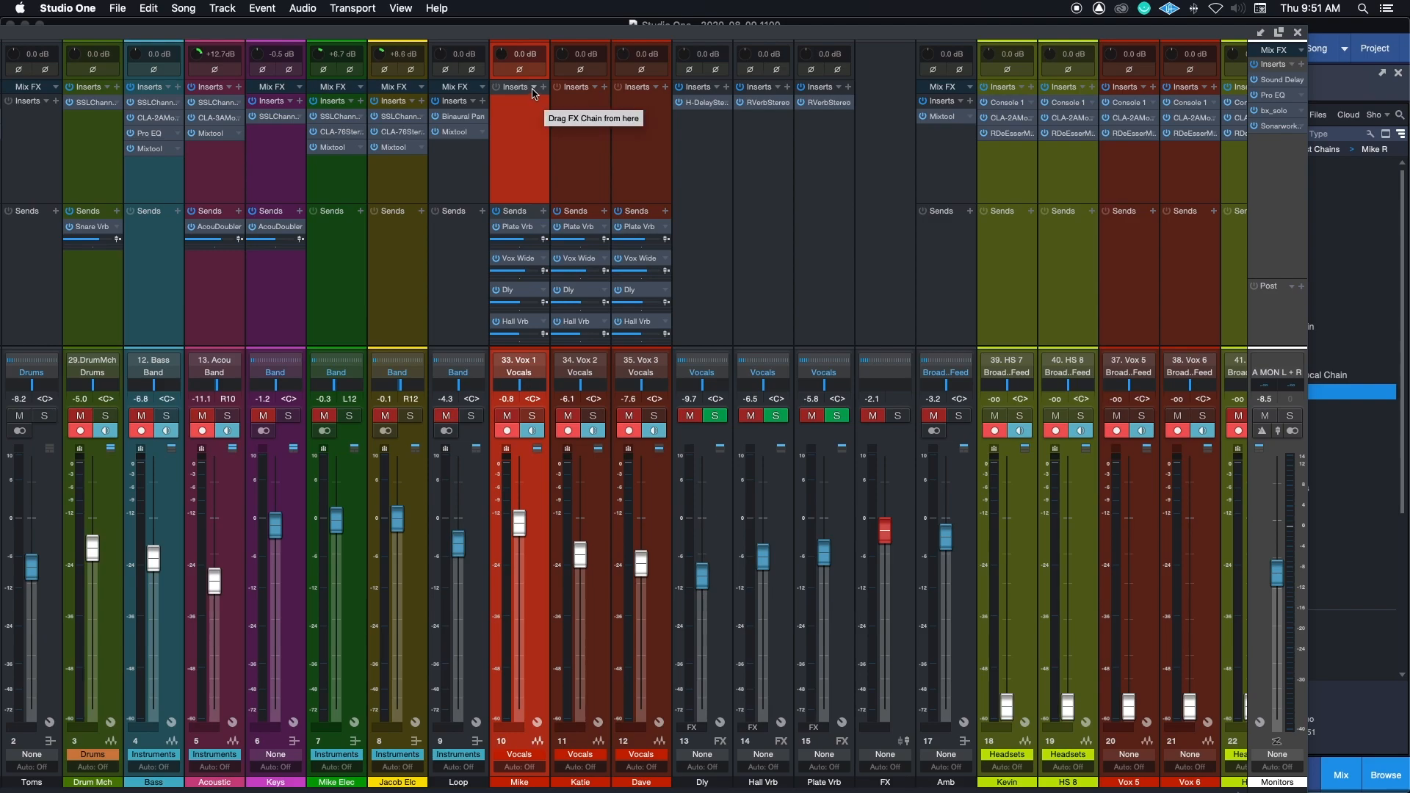
# Load the Broadcast Chains preset matching the vocalist's name into the inserts of vocal channel 10.
pyautogui.click(533, 87)
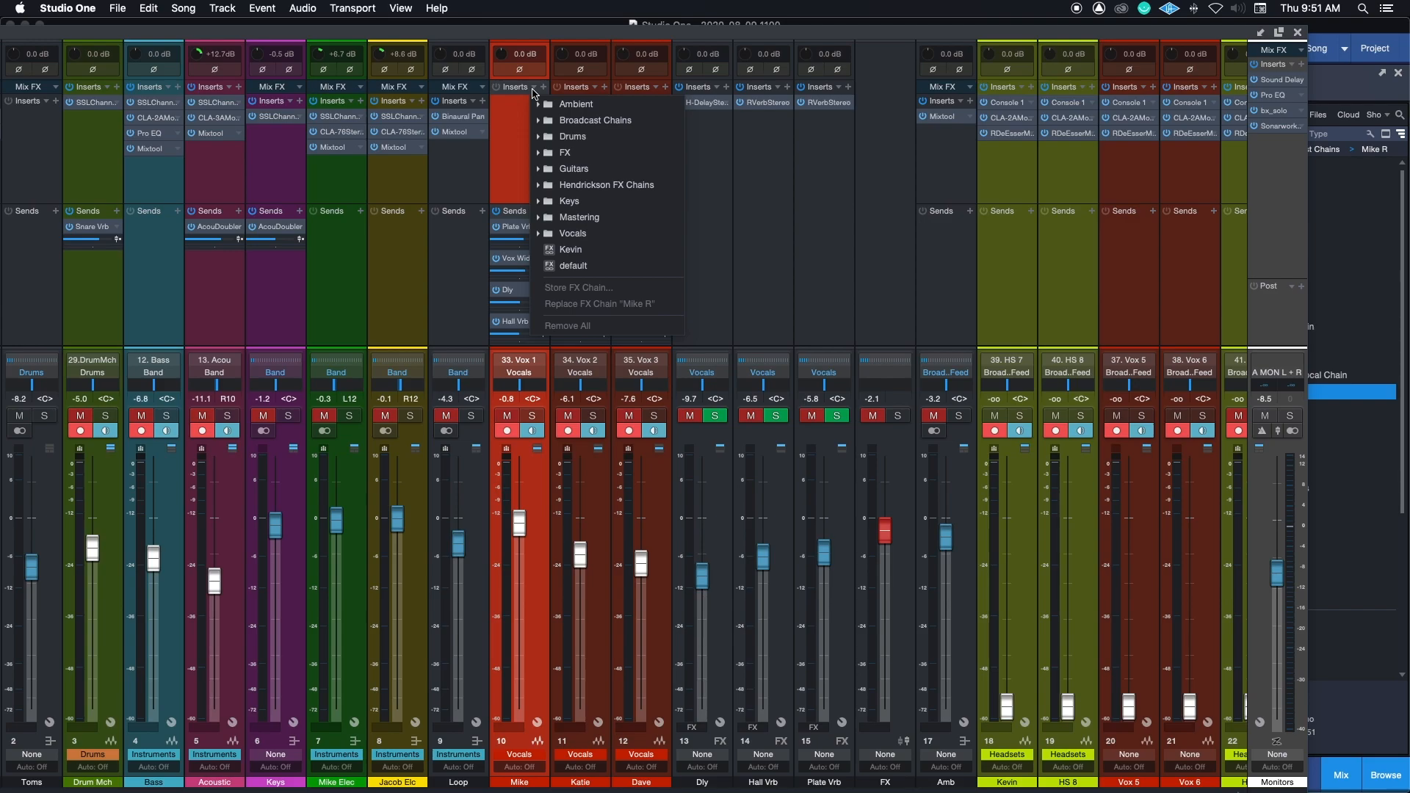
pyautogui.click(551, 123)
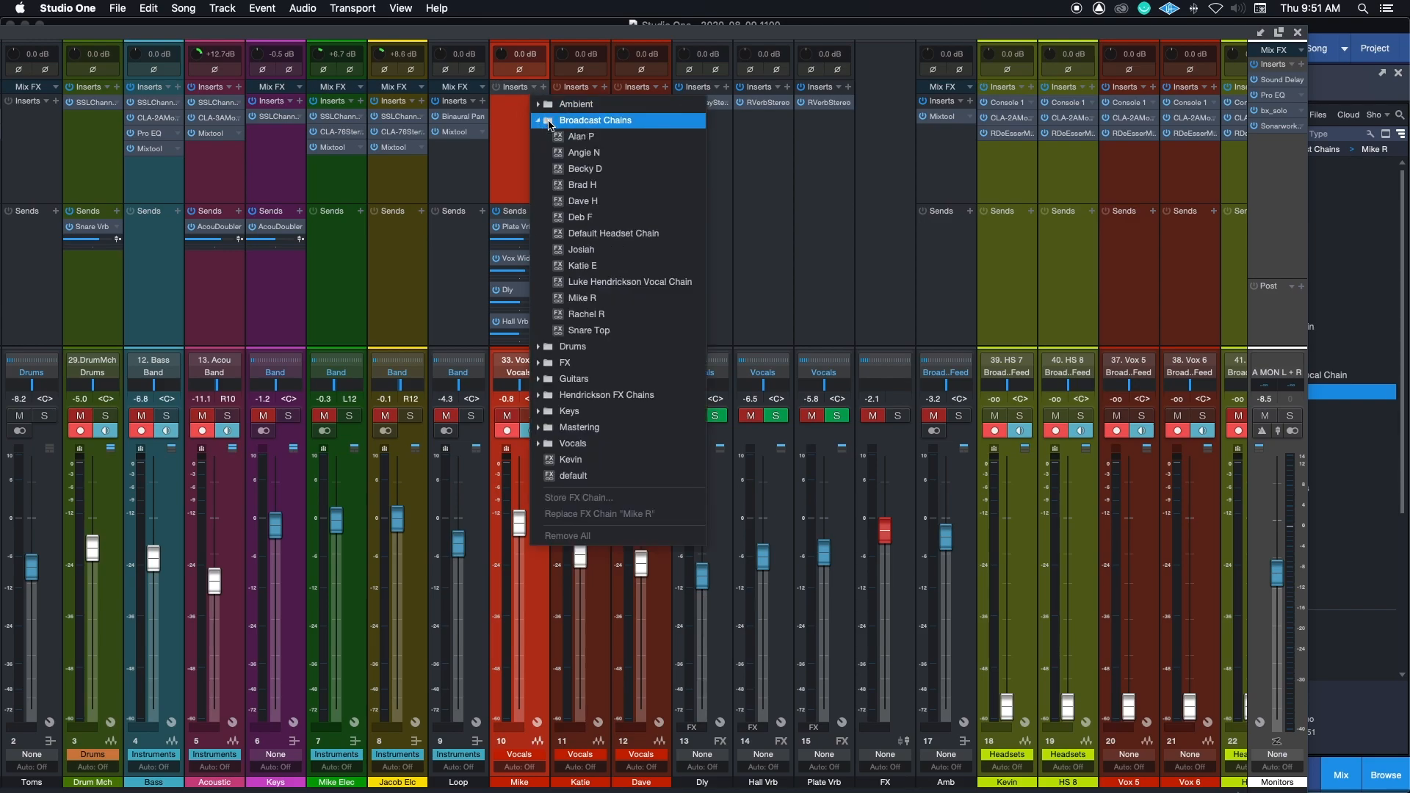
pyautogui.click(595, 298)
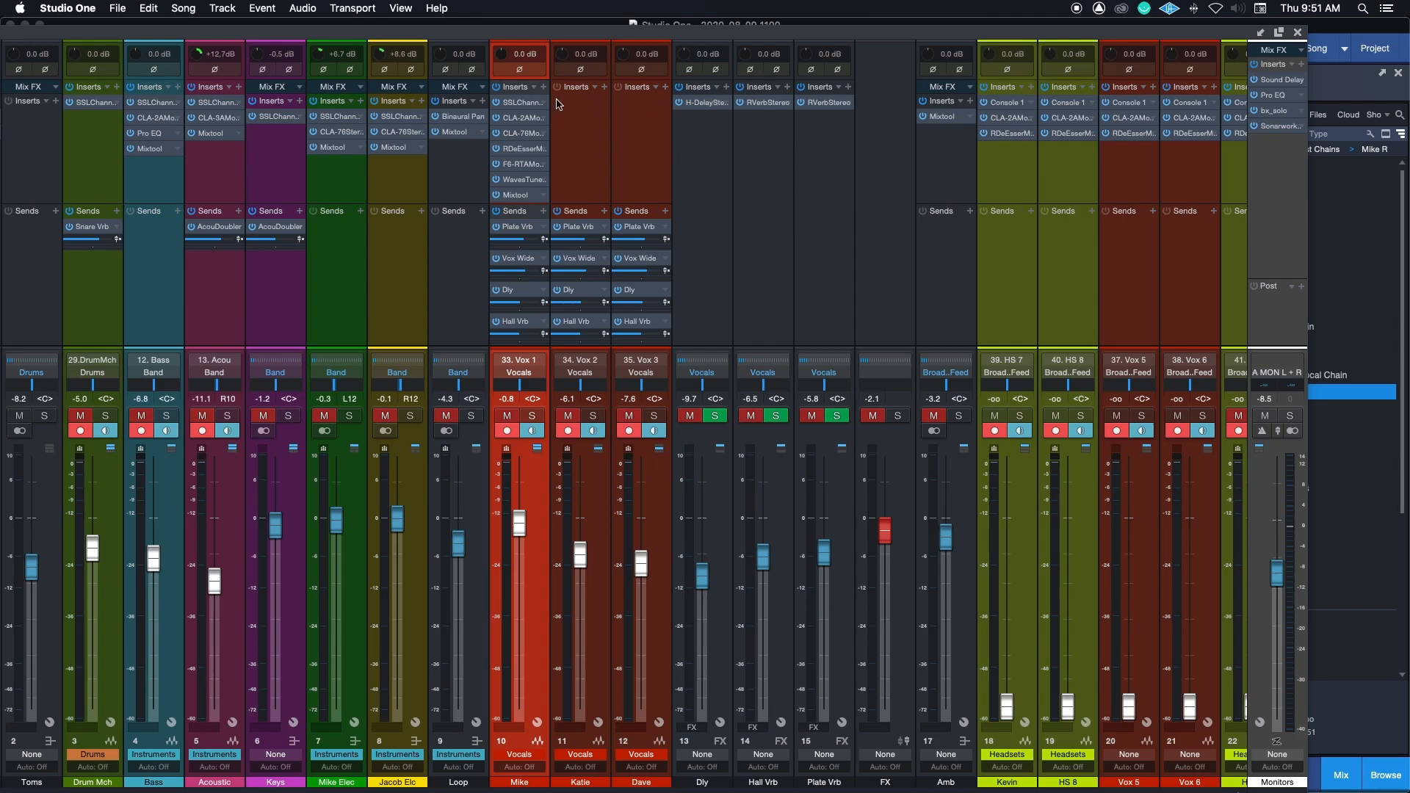
# Load the Broadcast Chains preset matching the vocalist's name into the inserts of vocal channel 11.
pyautogui.click(595, 91)
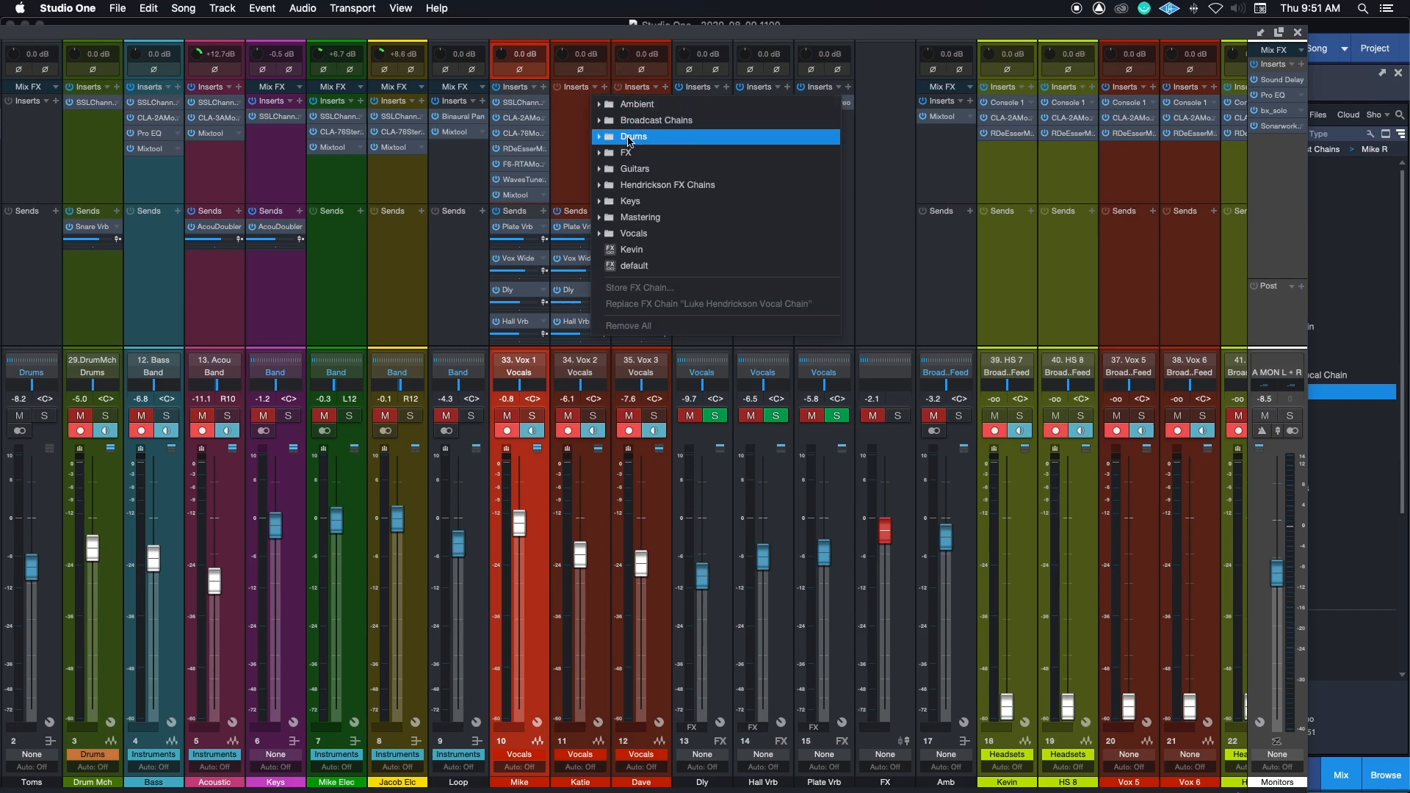
pyautogui.click(652, 121)
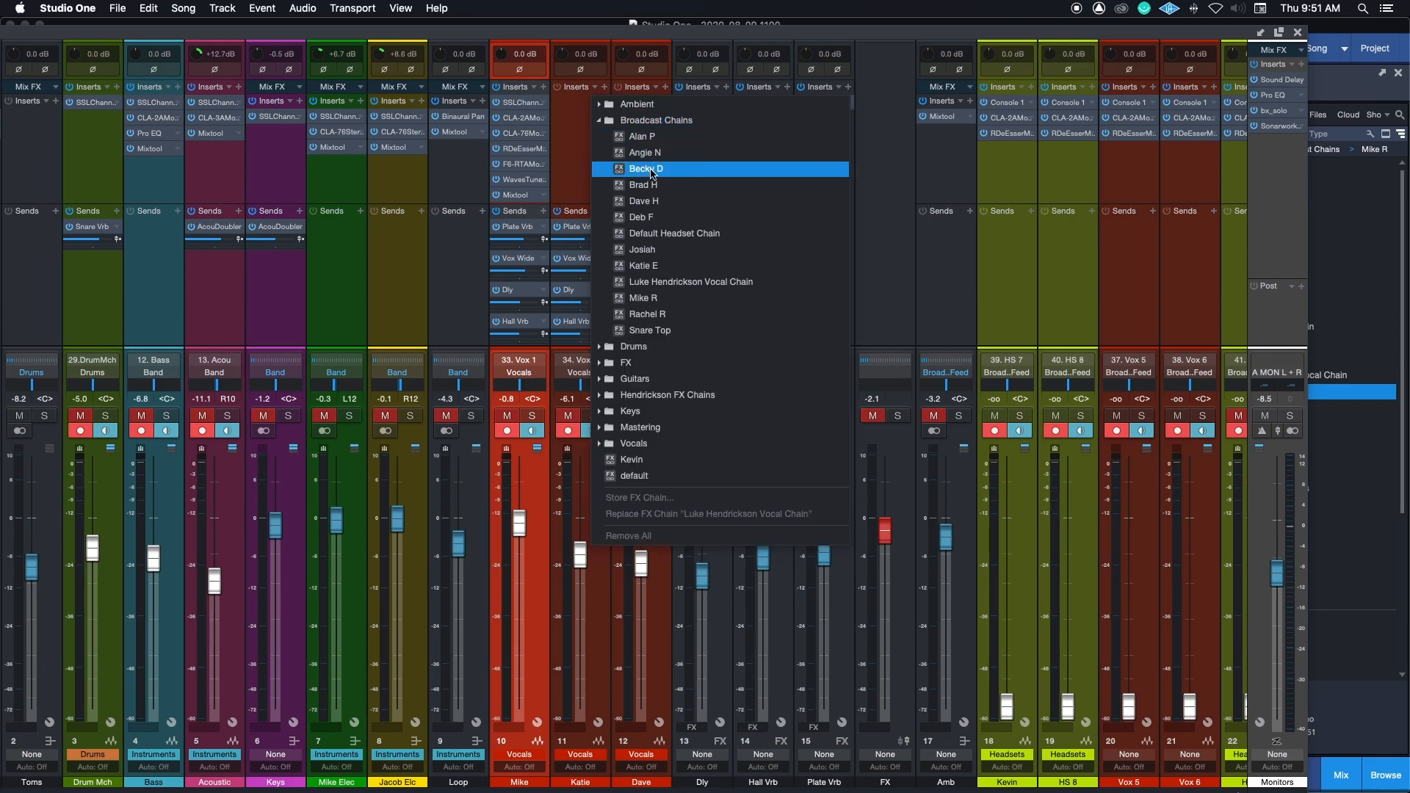
pyautogui.click(657, 267)
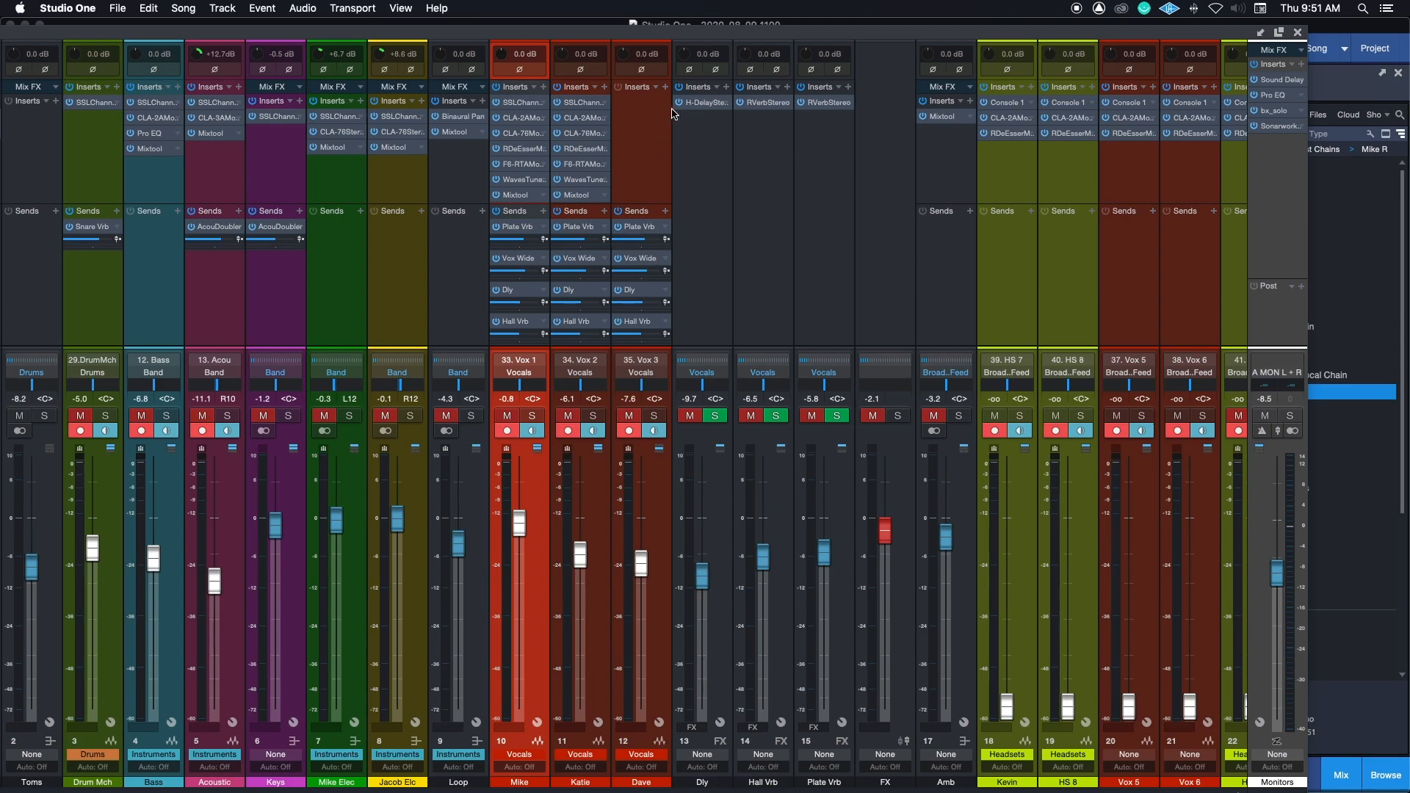
# Load the Broadcast Chains preset matching the vocalist's name into the inserts of vocal channel 12.
pyautogui.click(656, 87)
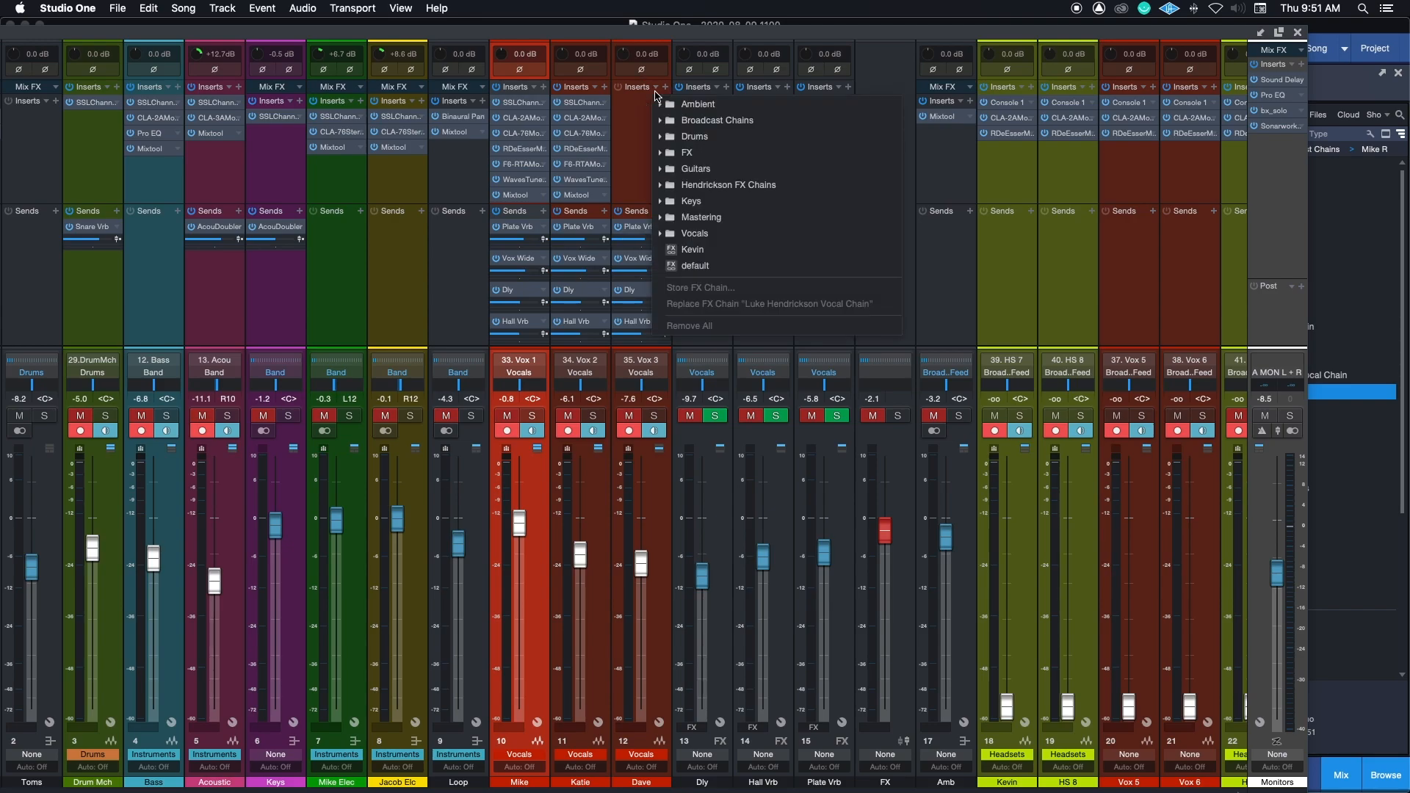
pyautogui.click(719, 121)
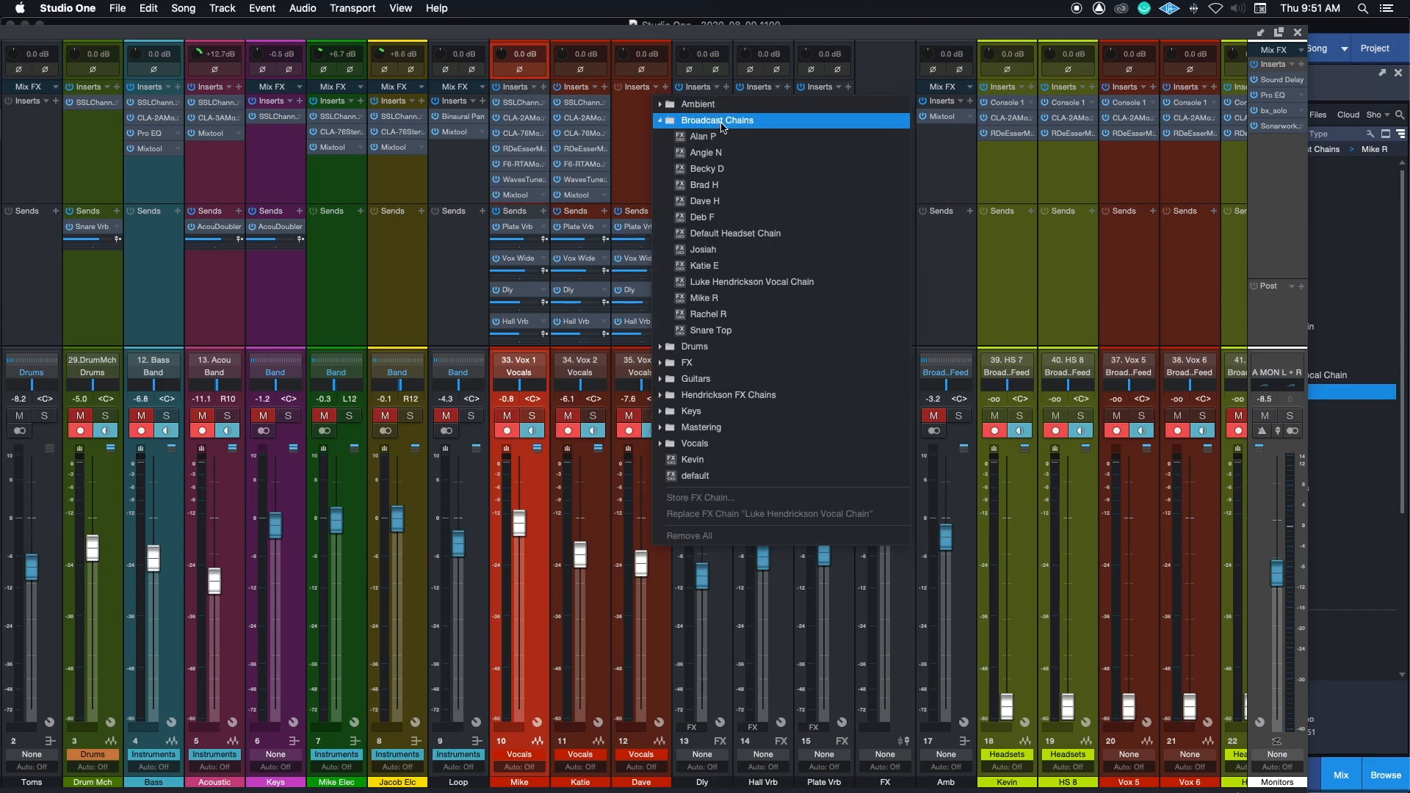
pyautogui.click(731, 201)
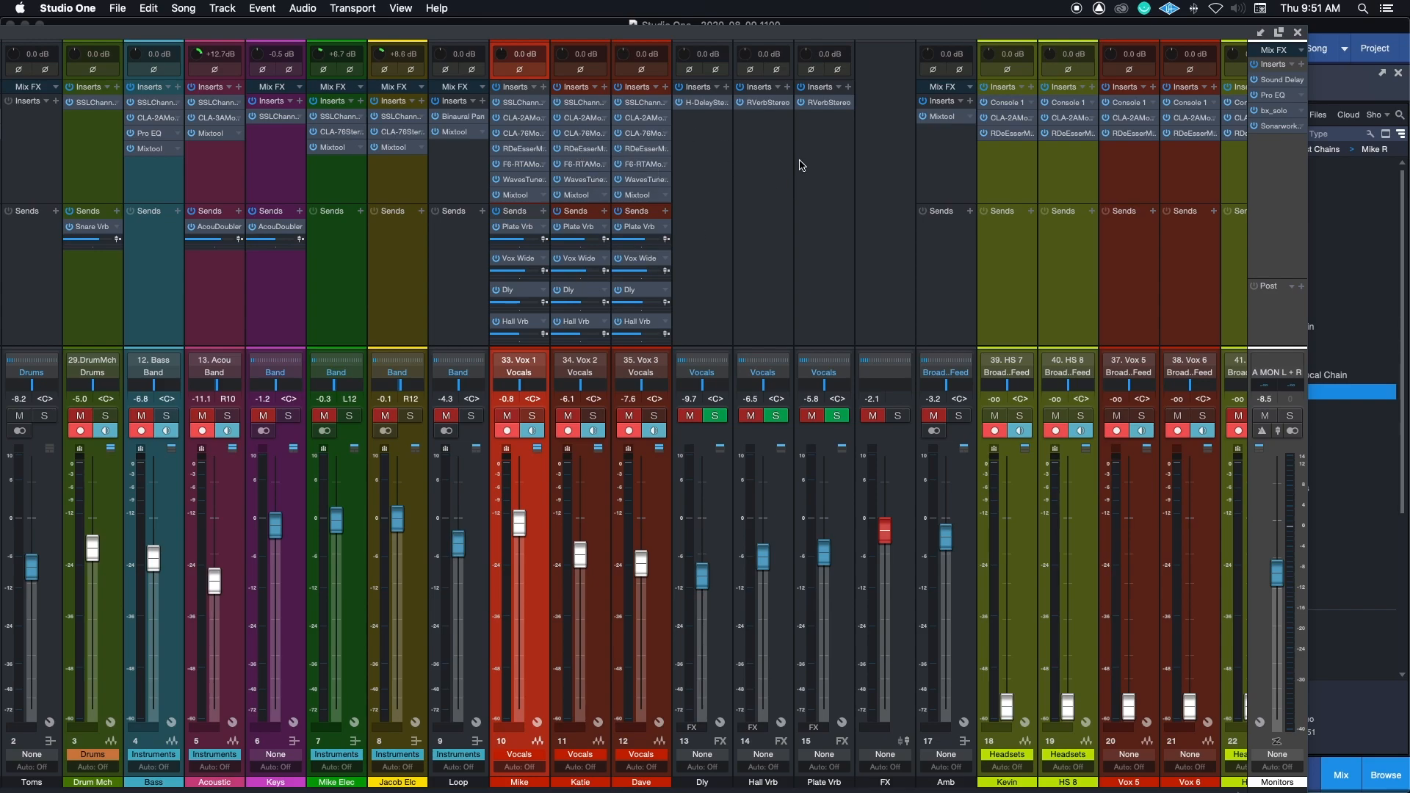
# Uncover the arrangement, and bring the mixer console back into full view.
pyautogui.moveTo(833, 36); pyautogui.dragTo(0, 27)
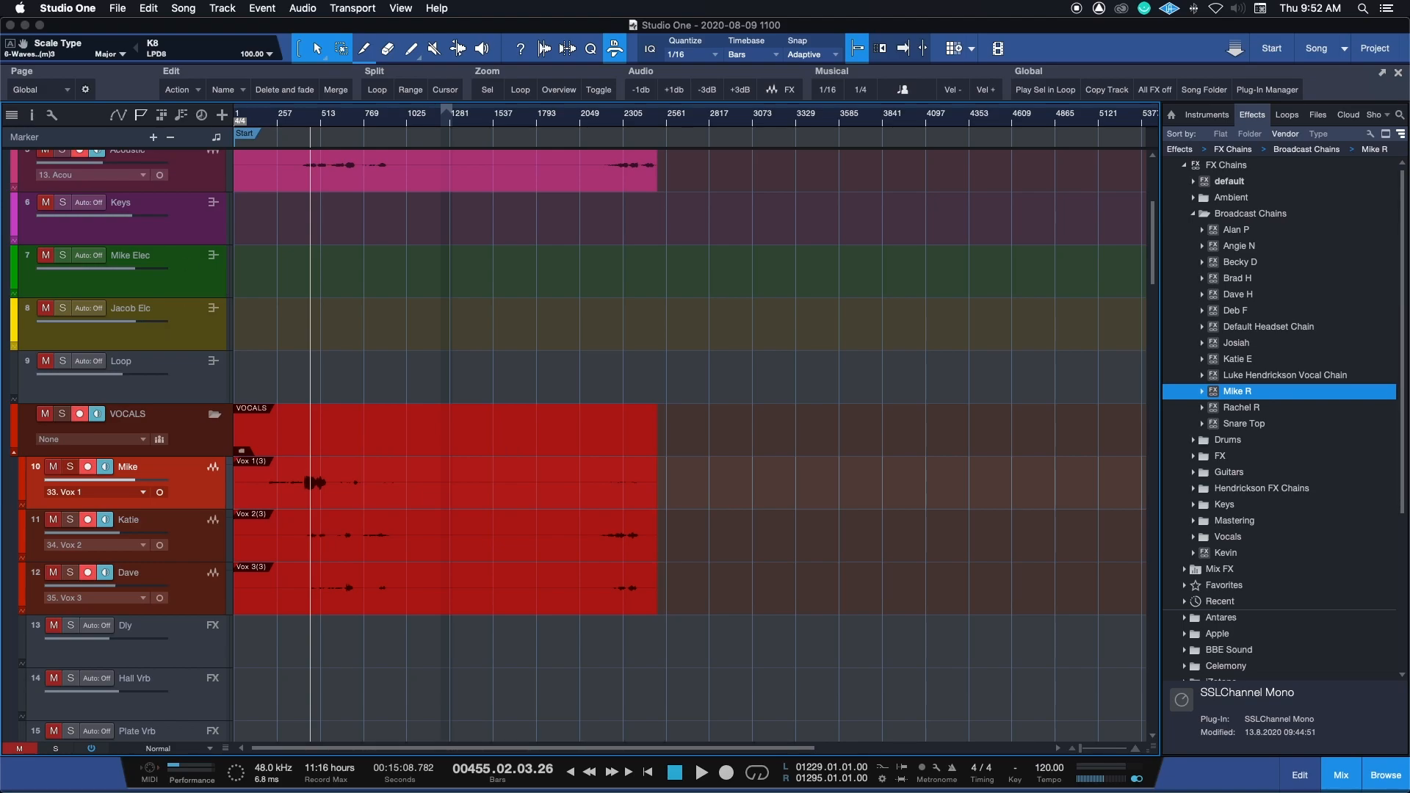
pyautogui.press('F3')
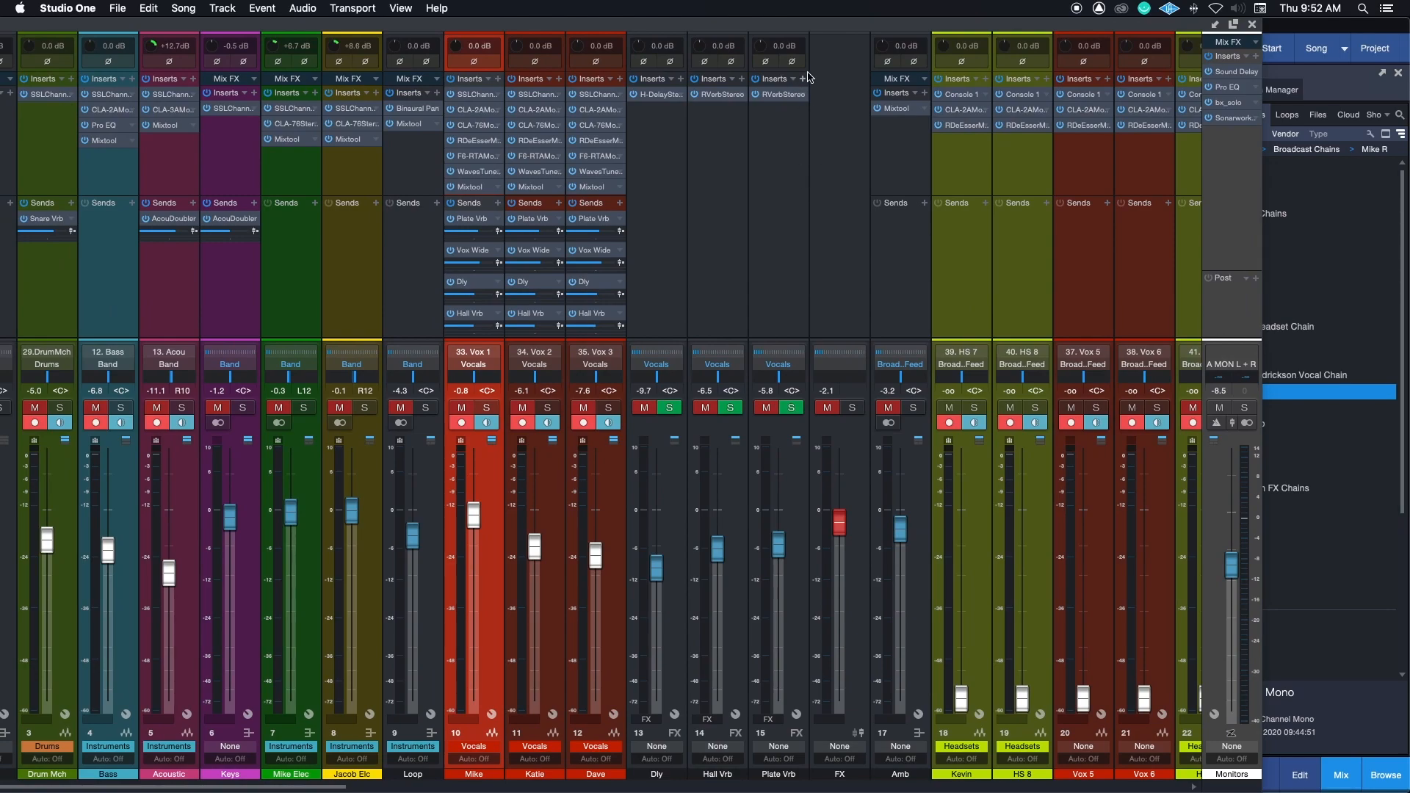
pyautogui.moveTo(798, 30); pyautogui.dragTo(955, 2)
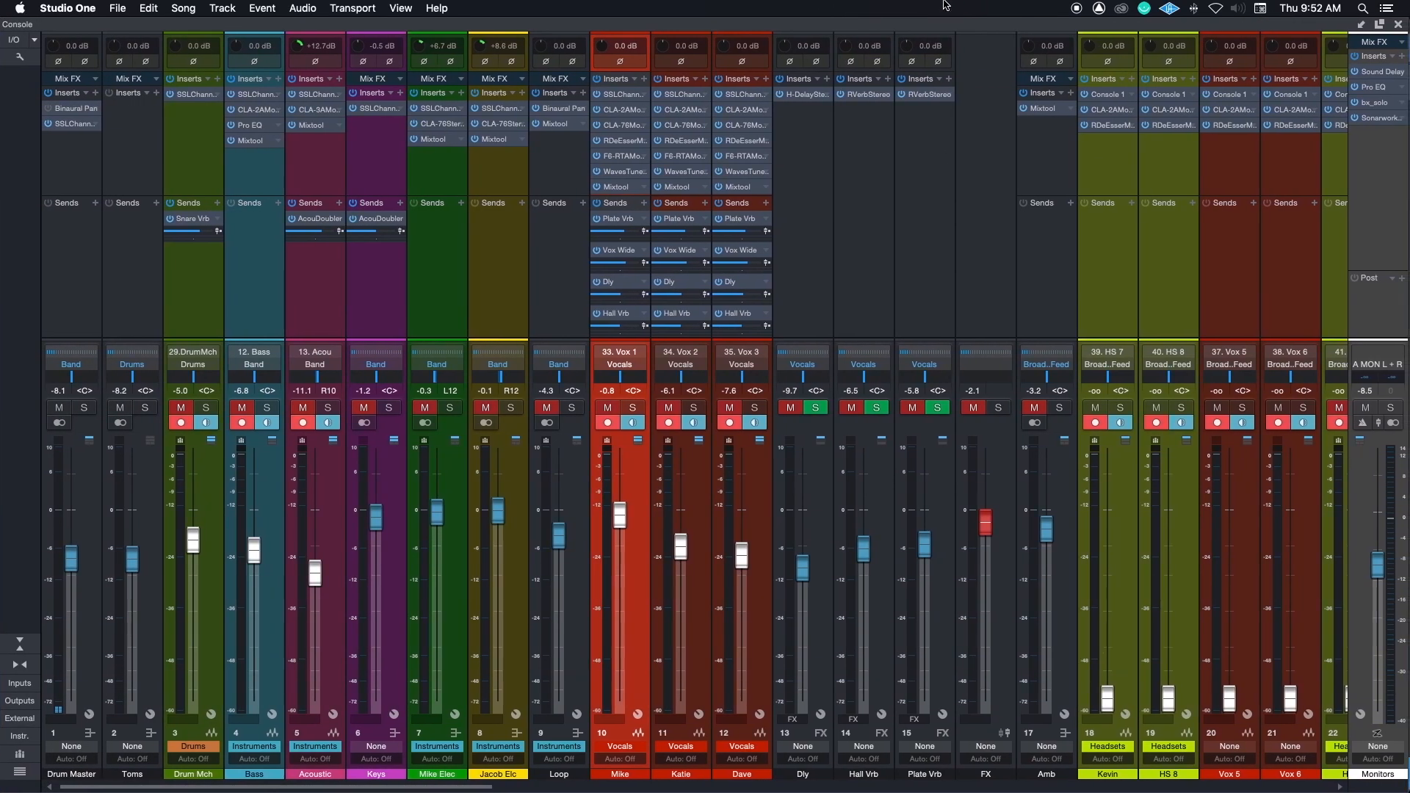
# Review the console channels through to the master bus and clear the clip indicator on the Studio Tlkbck channel.
pyautogui.hscroll(6, 931, 216)
pyautogui.hscroll(2, 931, 216)
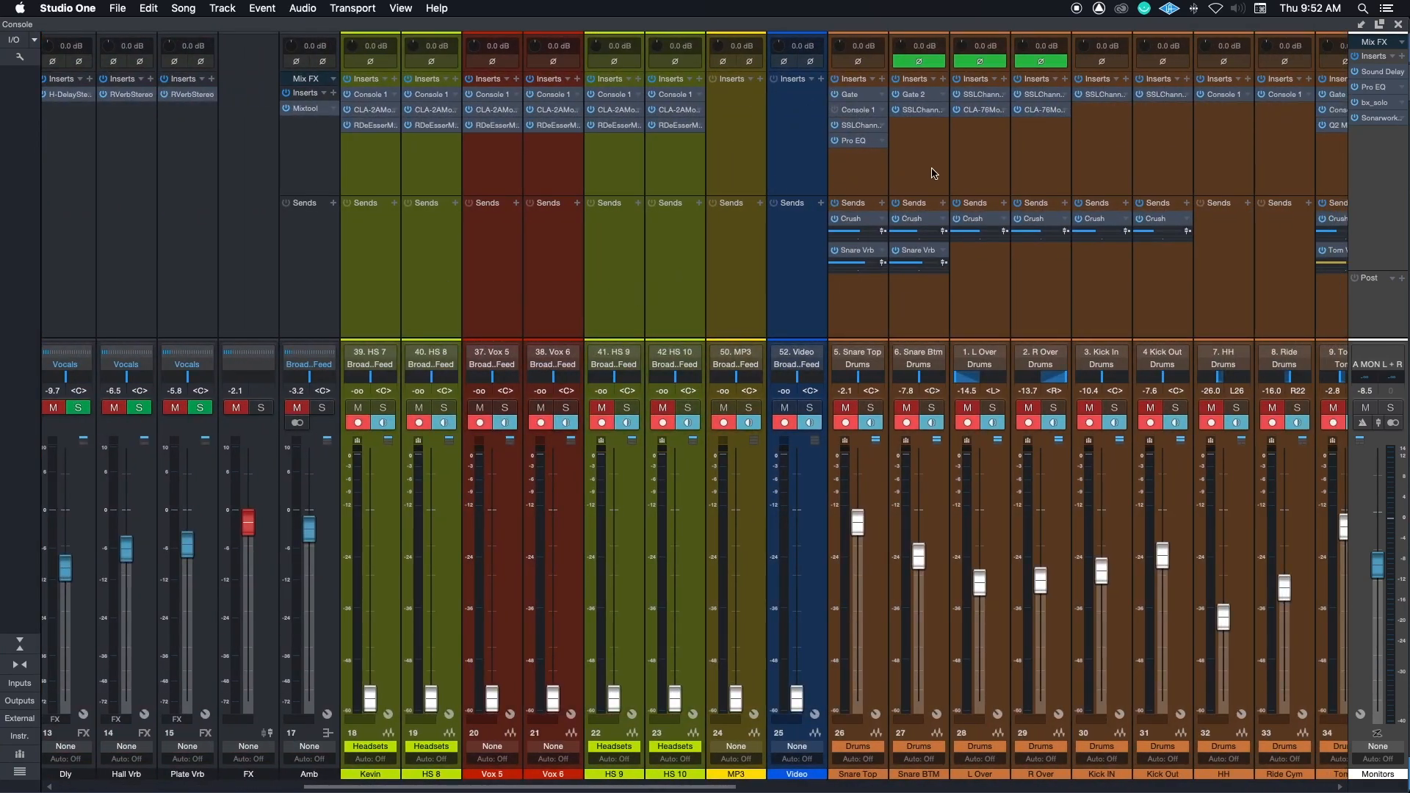
pyautogui.hscroll(3, 985, 166)
pyautogui.hscroll(3, 985, 165)
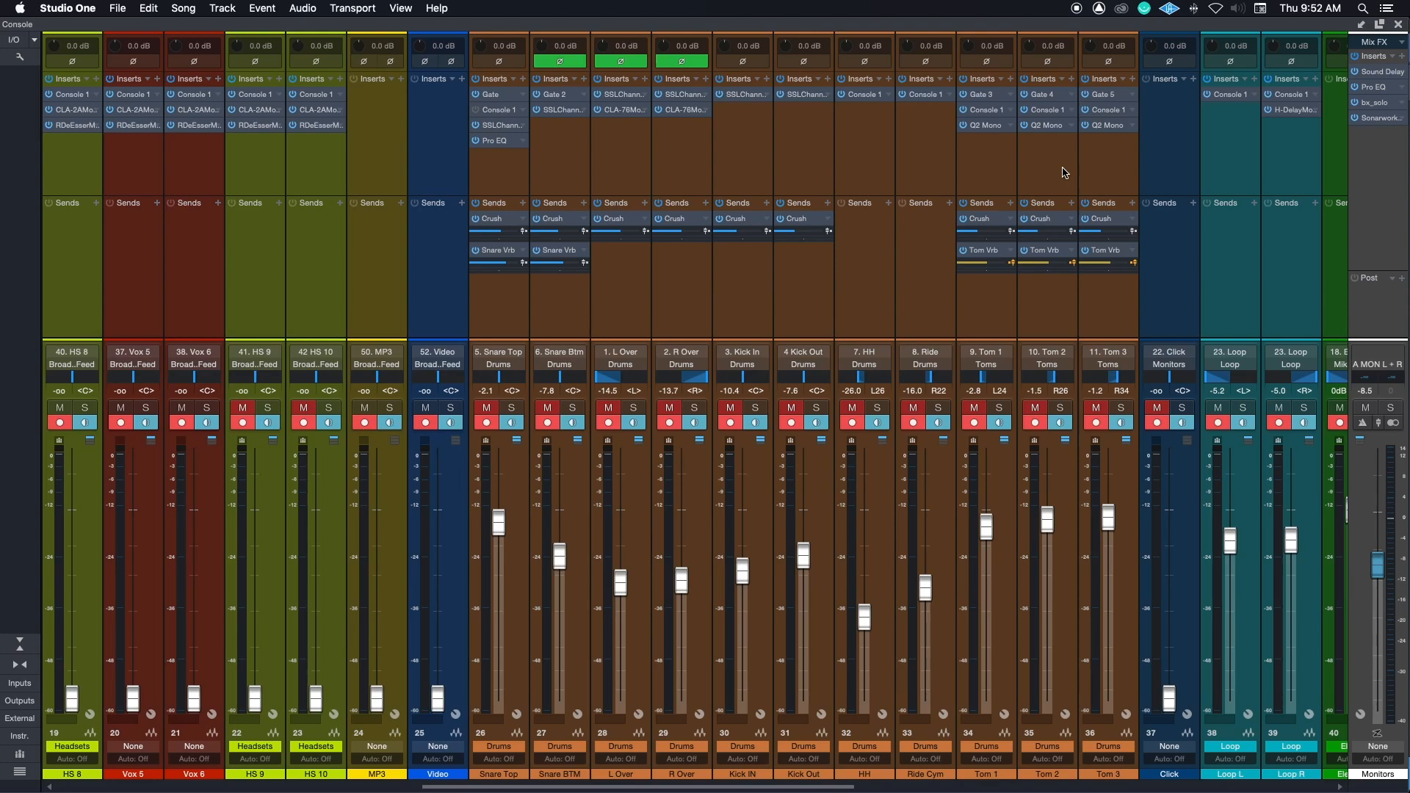
pyautogui.hscroll(3, 934, 179)
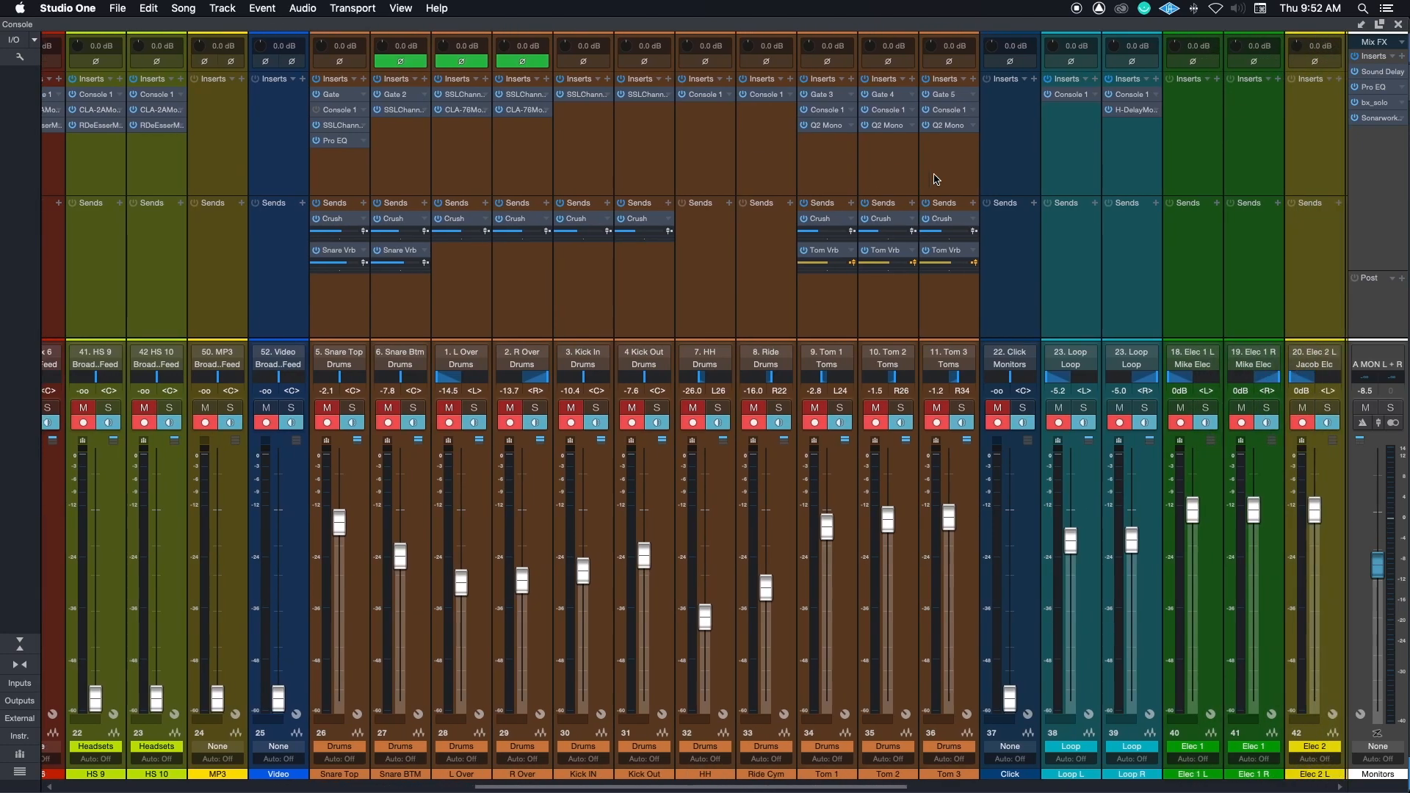
pyautogui.hscroll(10, 935, 179)
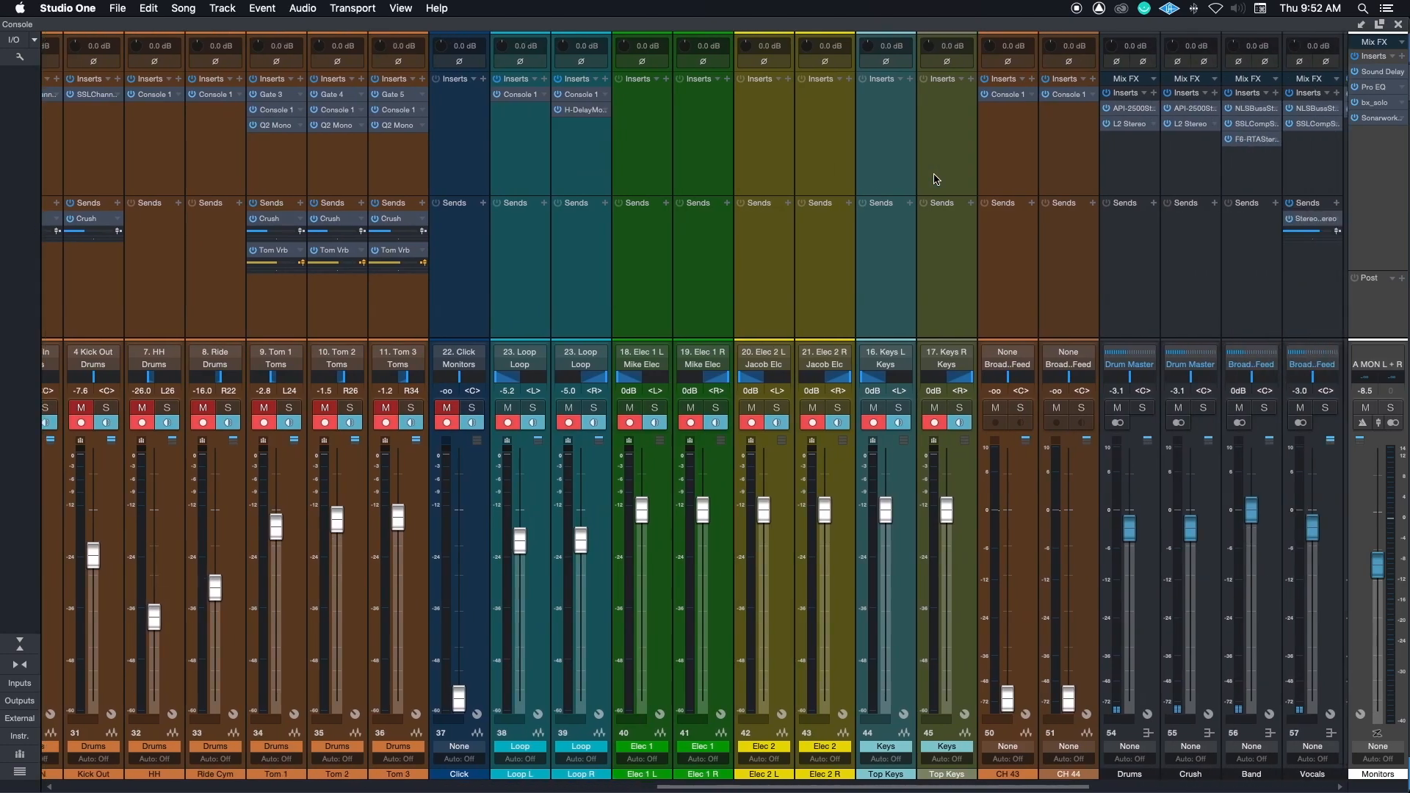
pyautogui.hscroll(12, 934, 179)
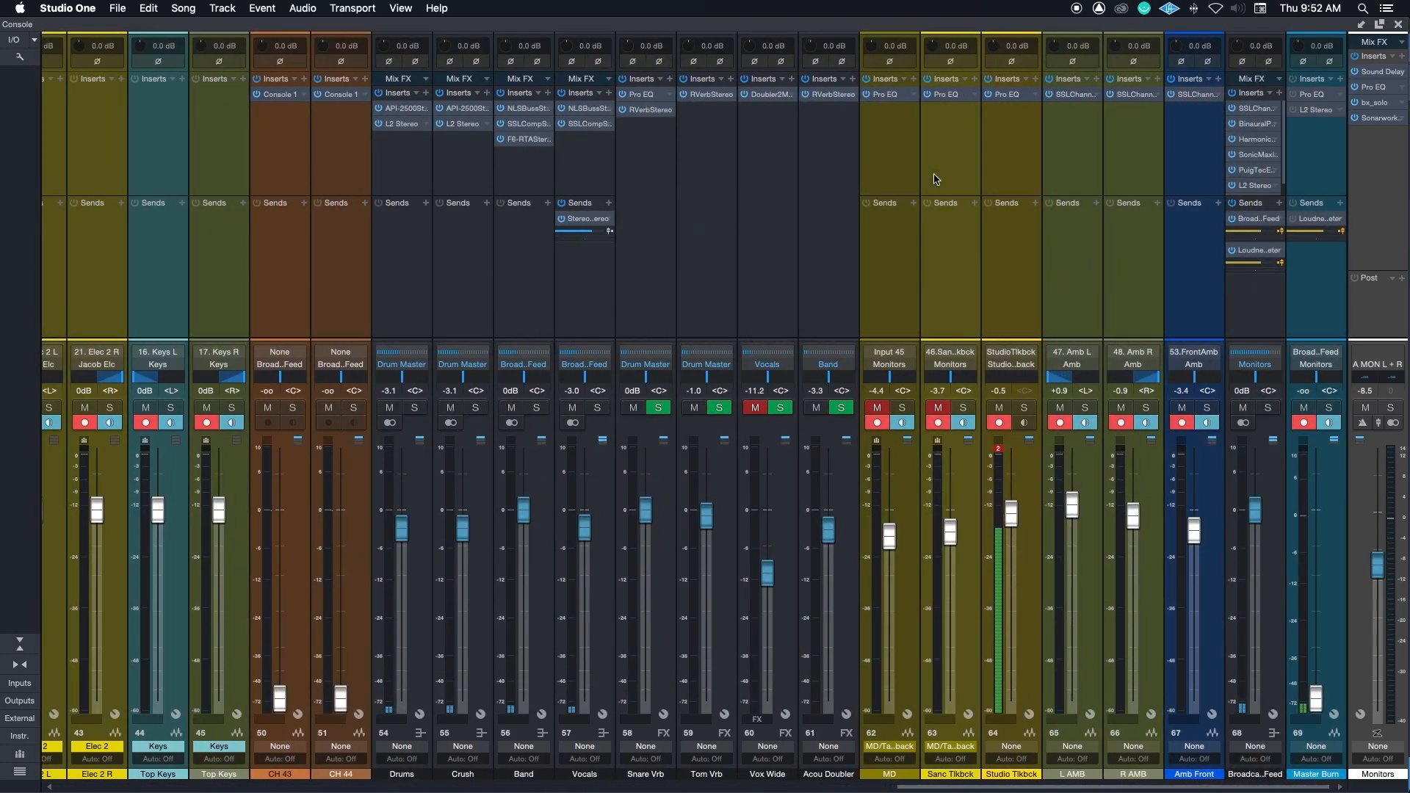
pyautogui.click(999, 448)
pyautogui.hscroll(-20, 1055, 216)
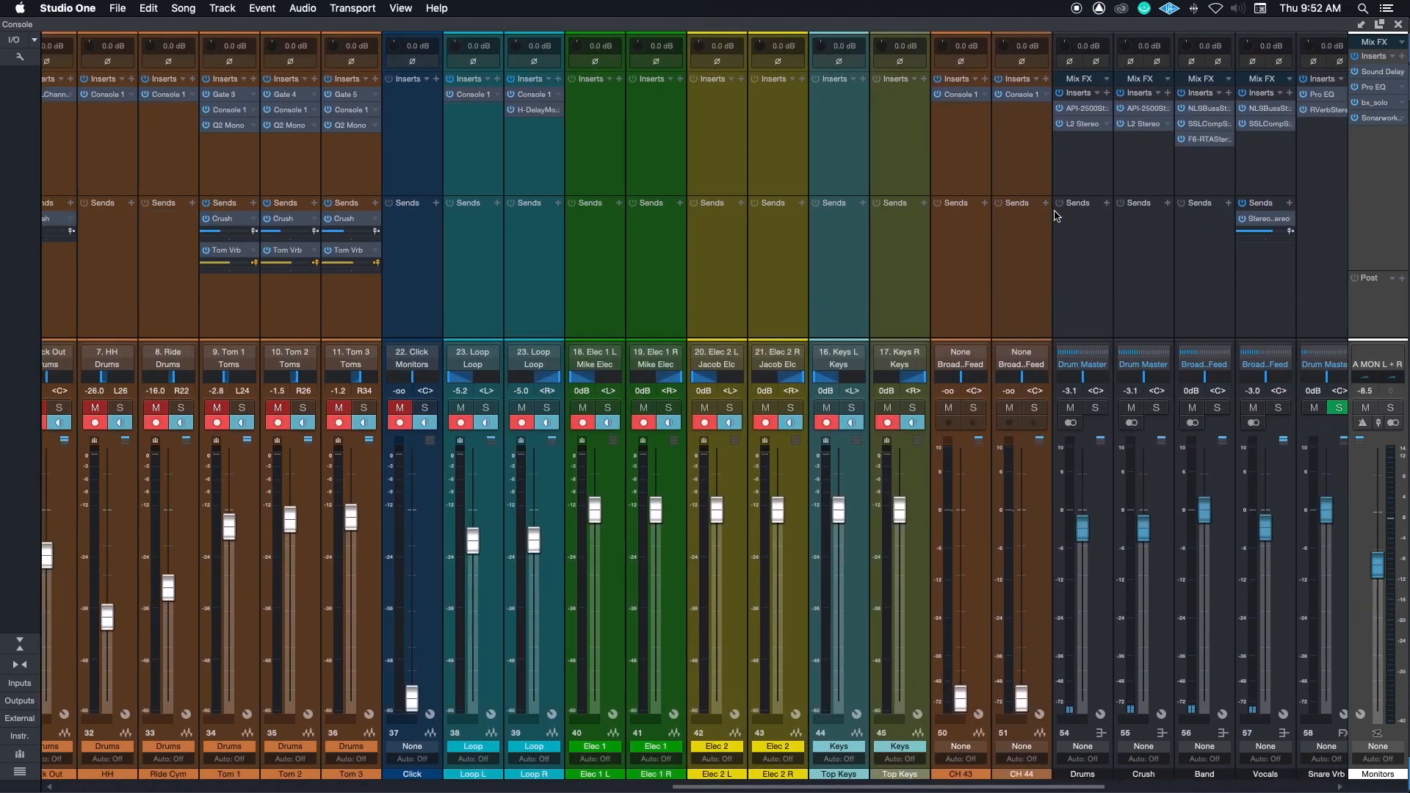
pyautogui.hscroll(-10, 1055, 215)
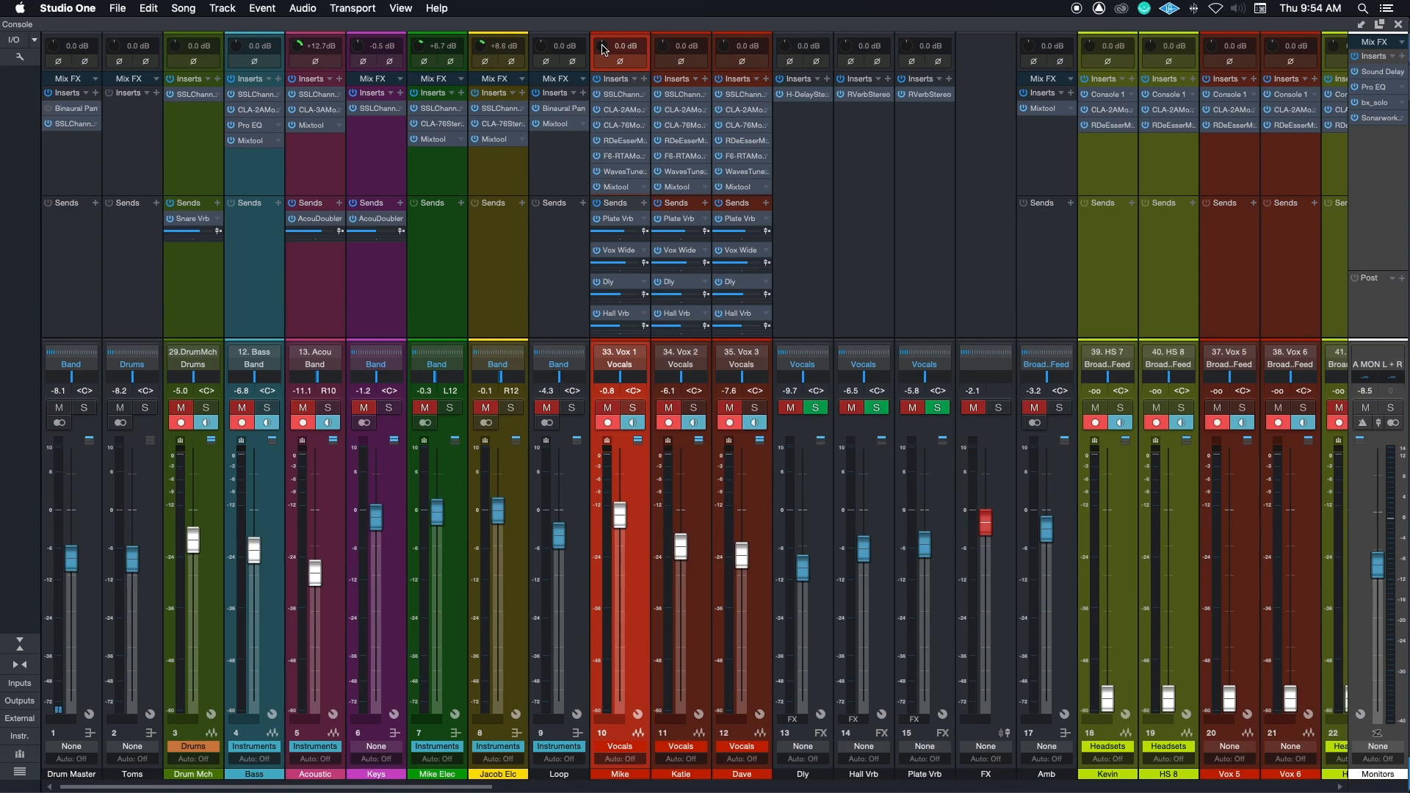
# Open the CLA-76 compressor on vocal channel 10 and set the channel's input gain to +5.8 dB.
pyautogui.click(627, 126)
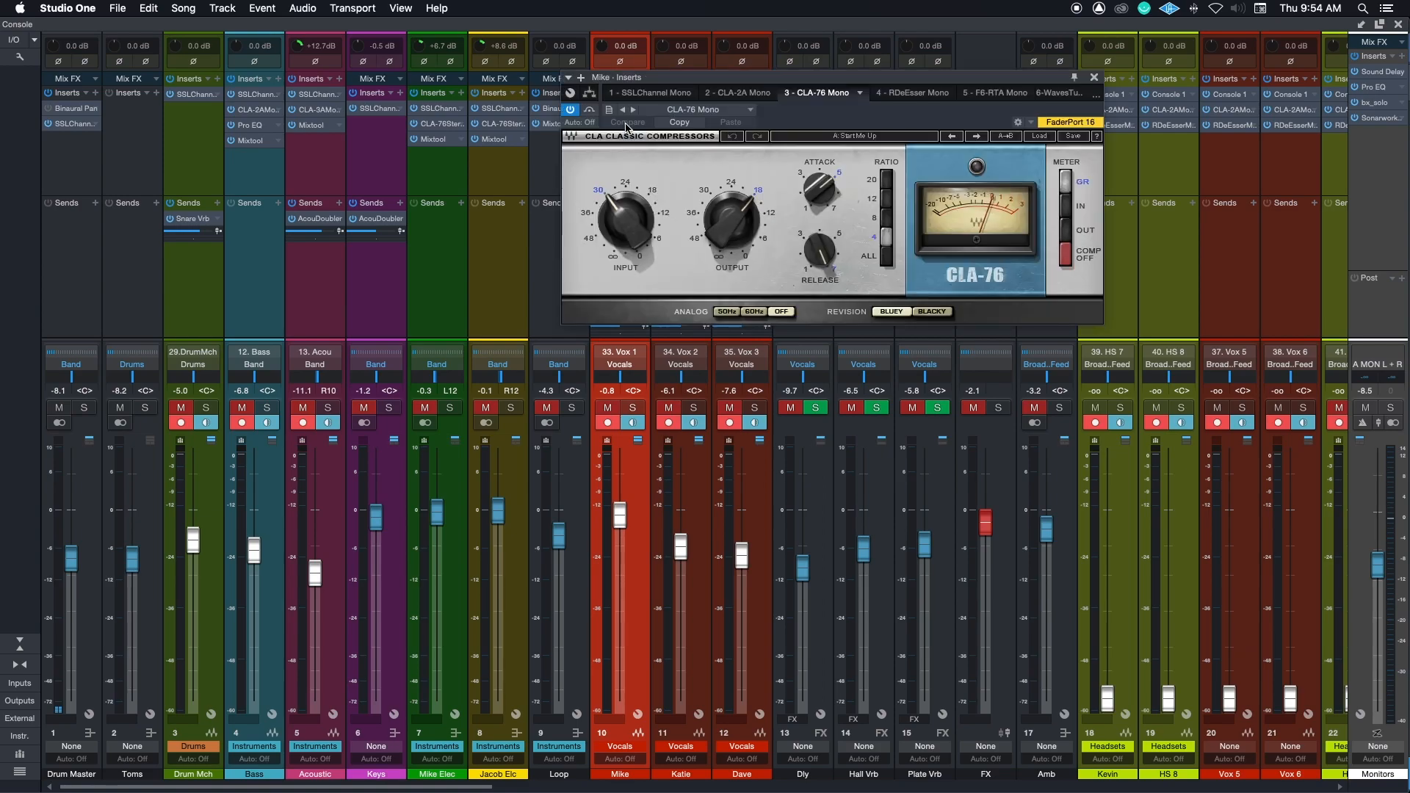
pyautogui.moveTo(873, 82); pyautogui.dragTo(664, 240)
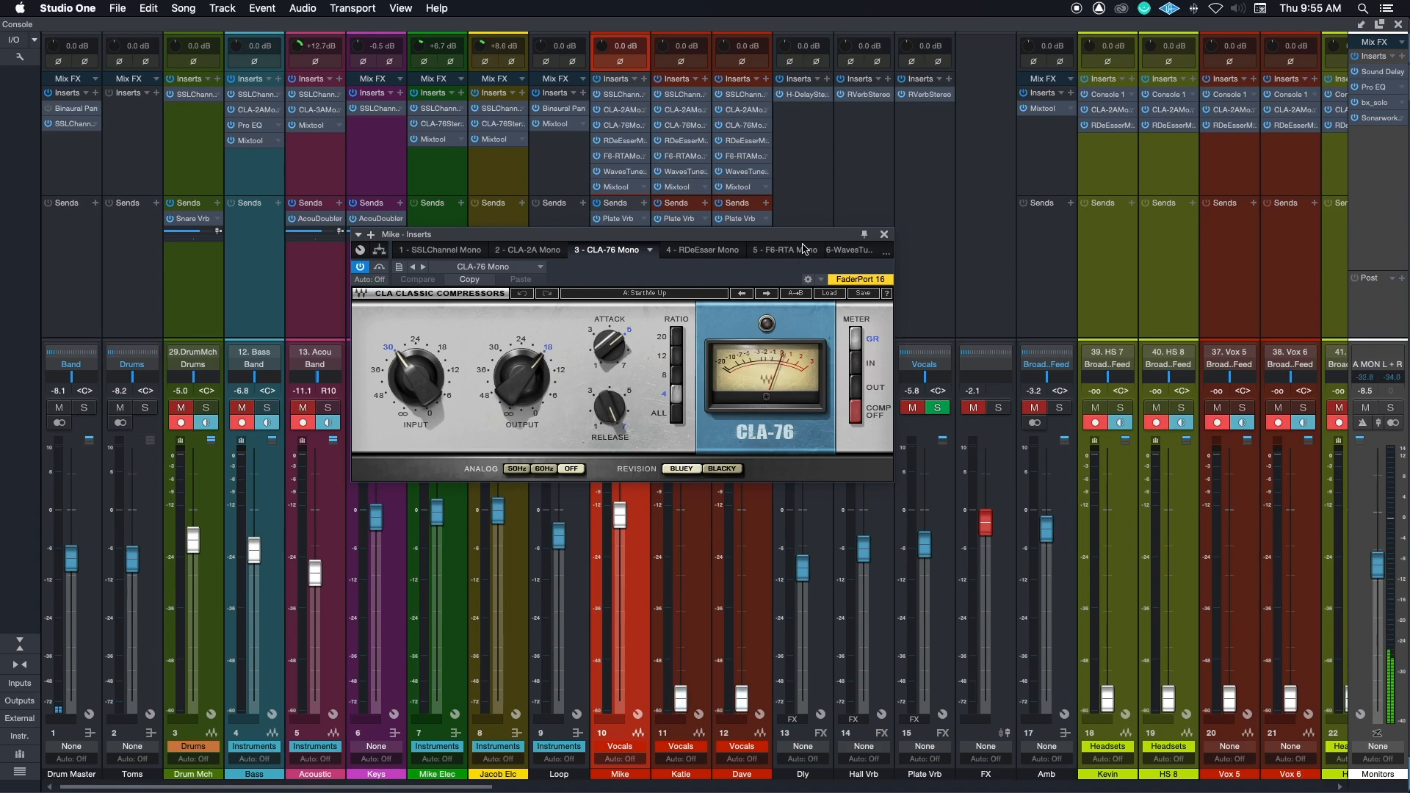
pyautogui.moveTo(808, 238); pyautogui.dragTo(797, 382)
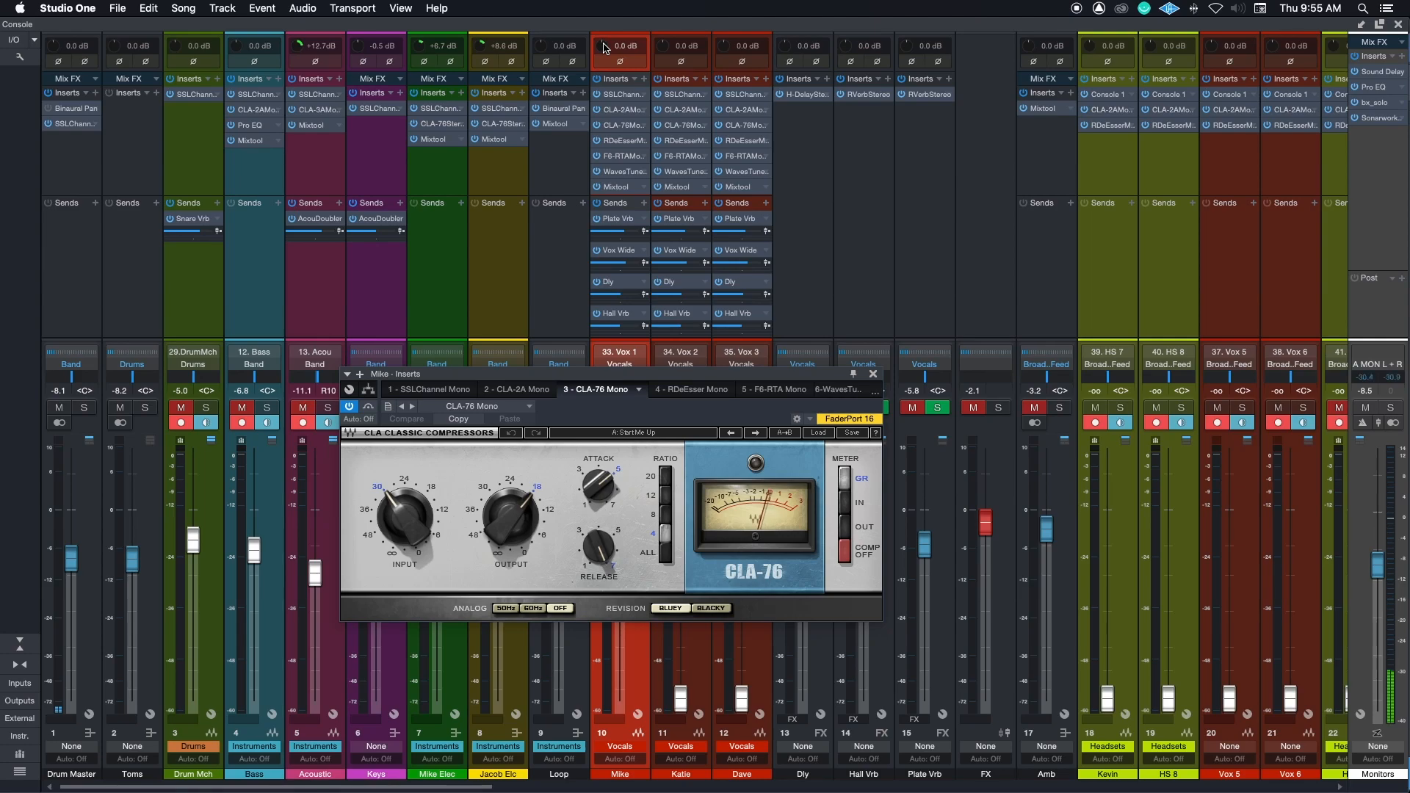
pyautogui.moveTo(603, 46); pyautogui.dragTo(615, 28)
pyautogui.moveTo(602, 50); pyautogui.dragTo(602, 64)
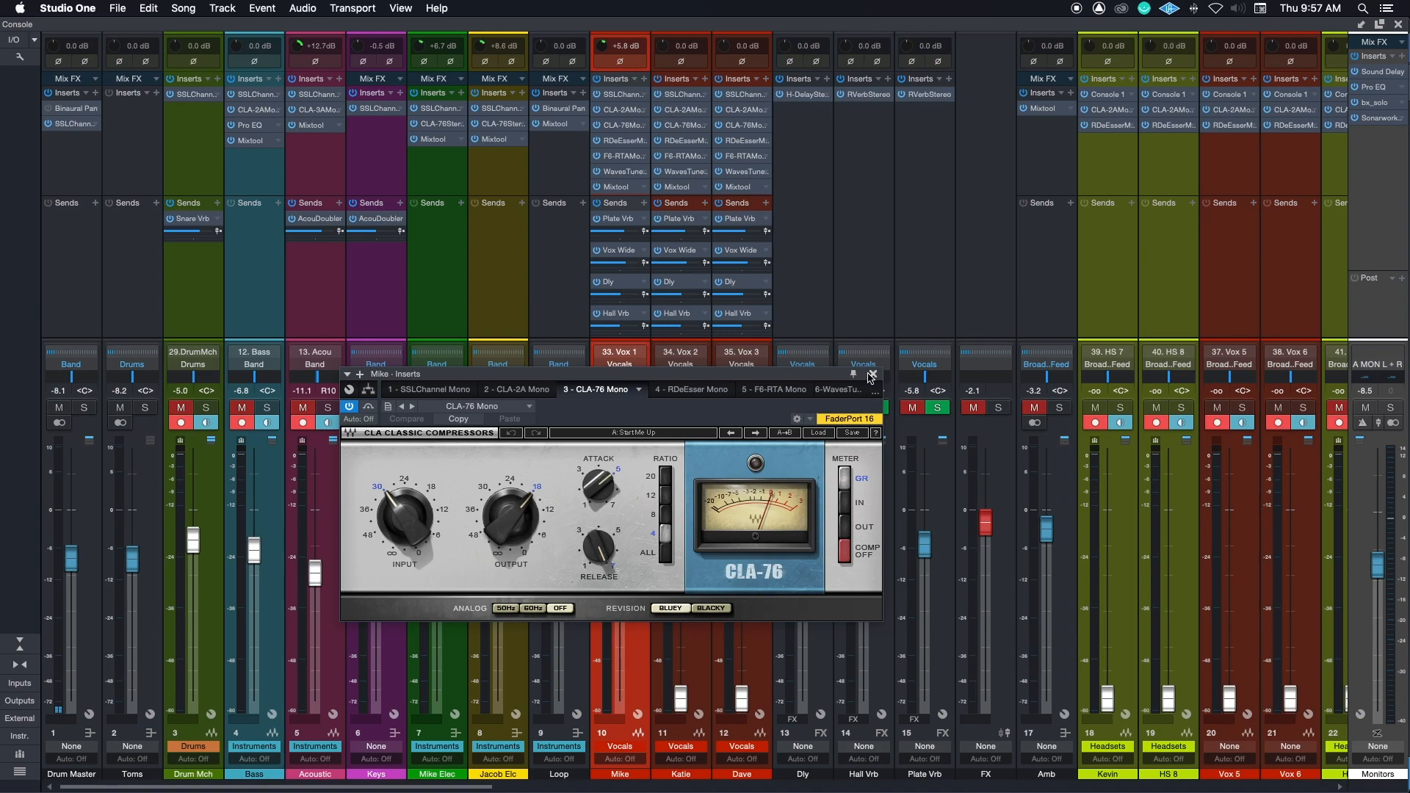
# Lower vocal channel 10's fader to -16.8 dB and close its CLA-76 compressor.
pyautogui.moveTo(764, 383); pyautogui.dragTo(1234, 152)
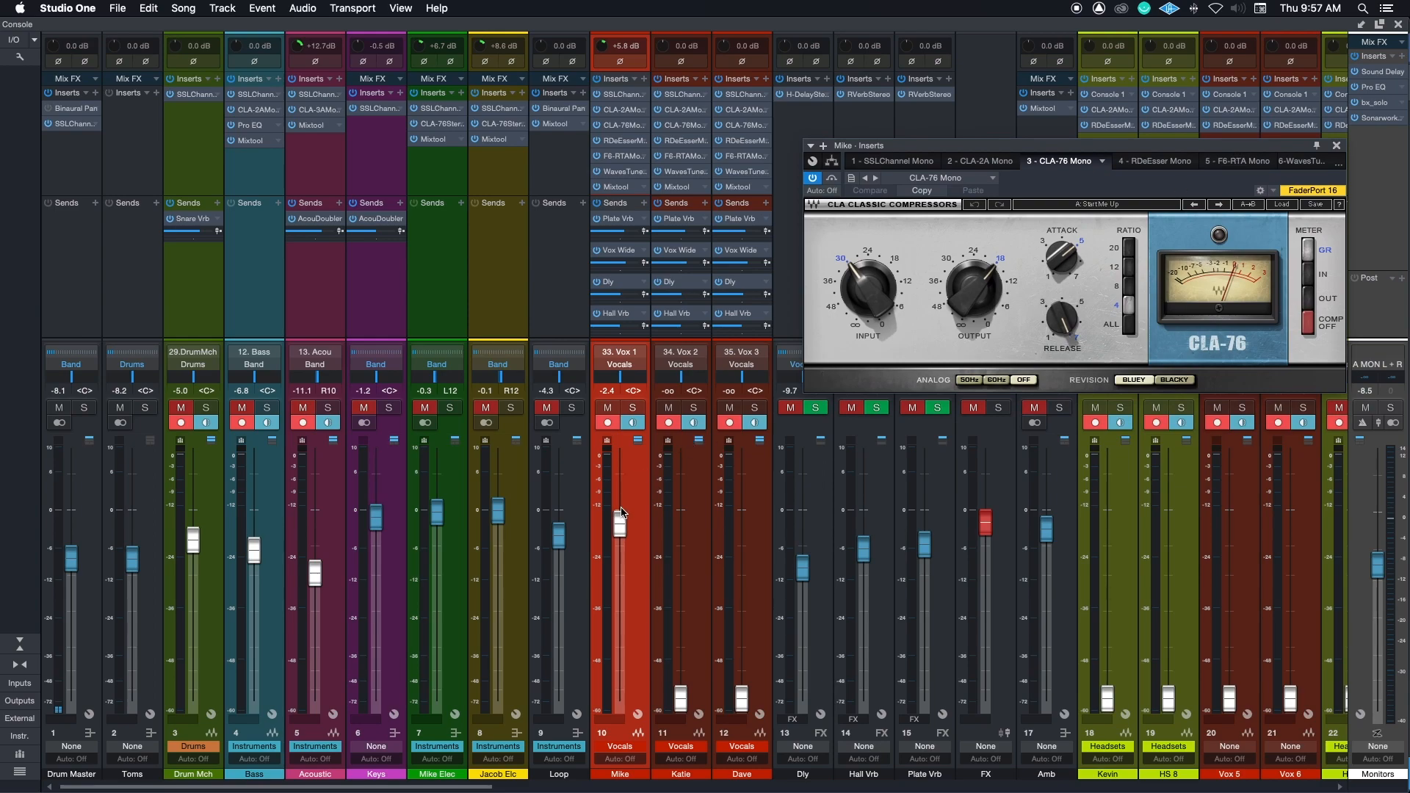
pyautogui.moveTo(621, 512); pyautogui.dragTo(621, 595)
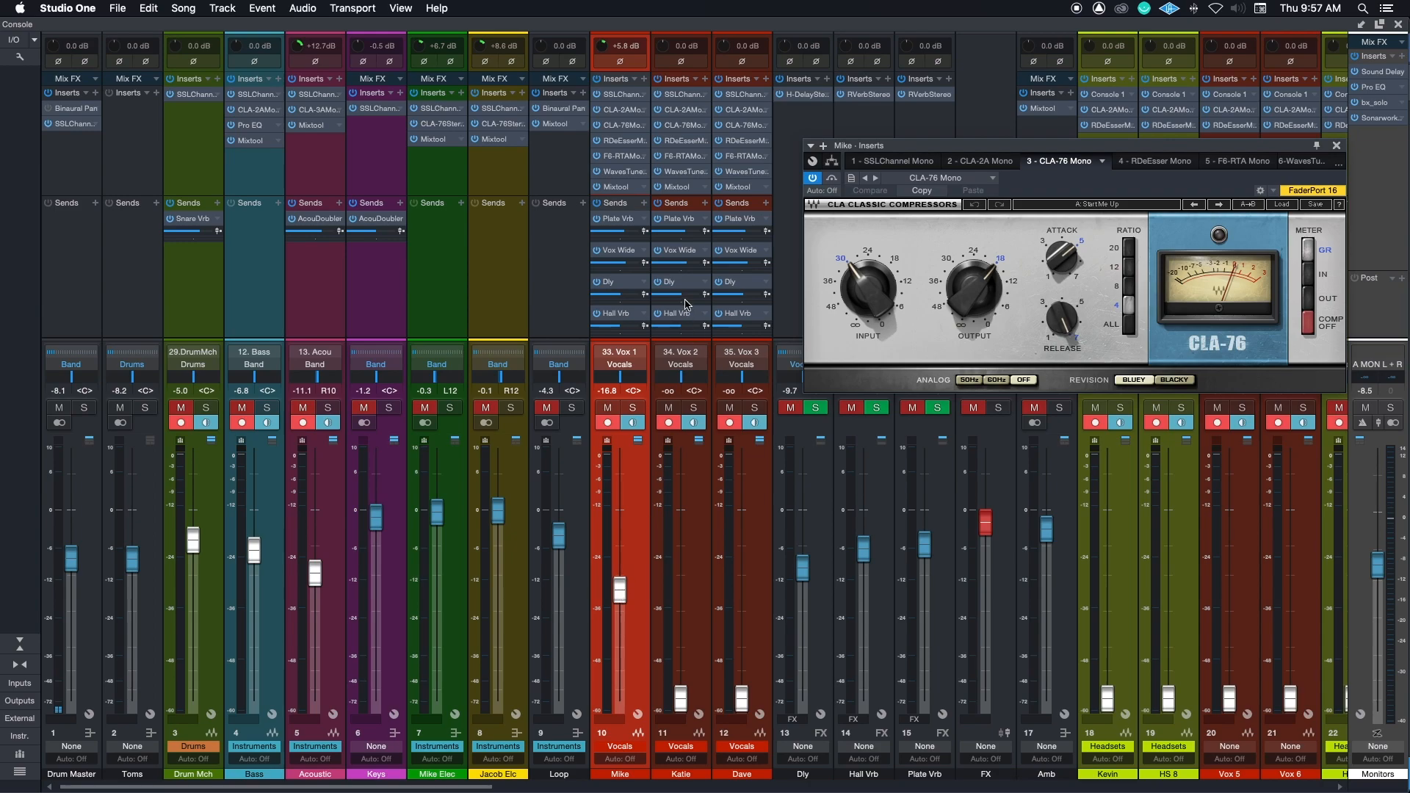
pyautogui.click(1336, 147)
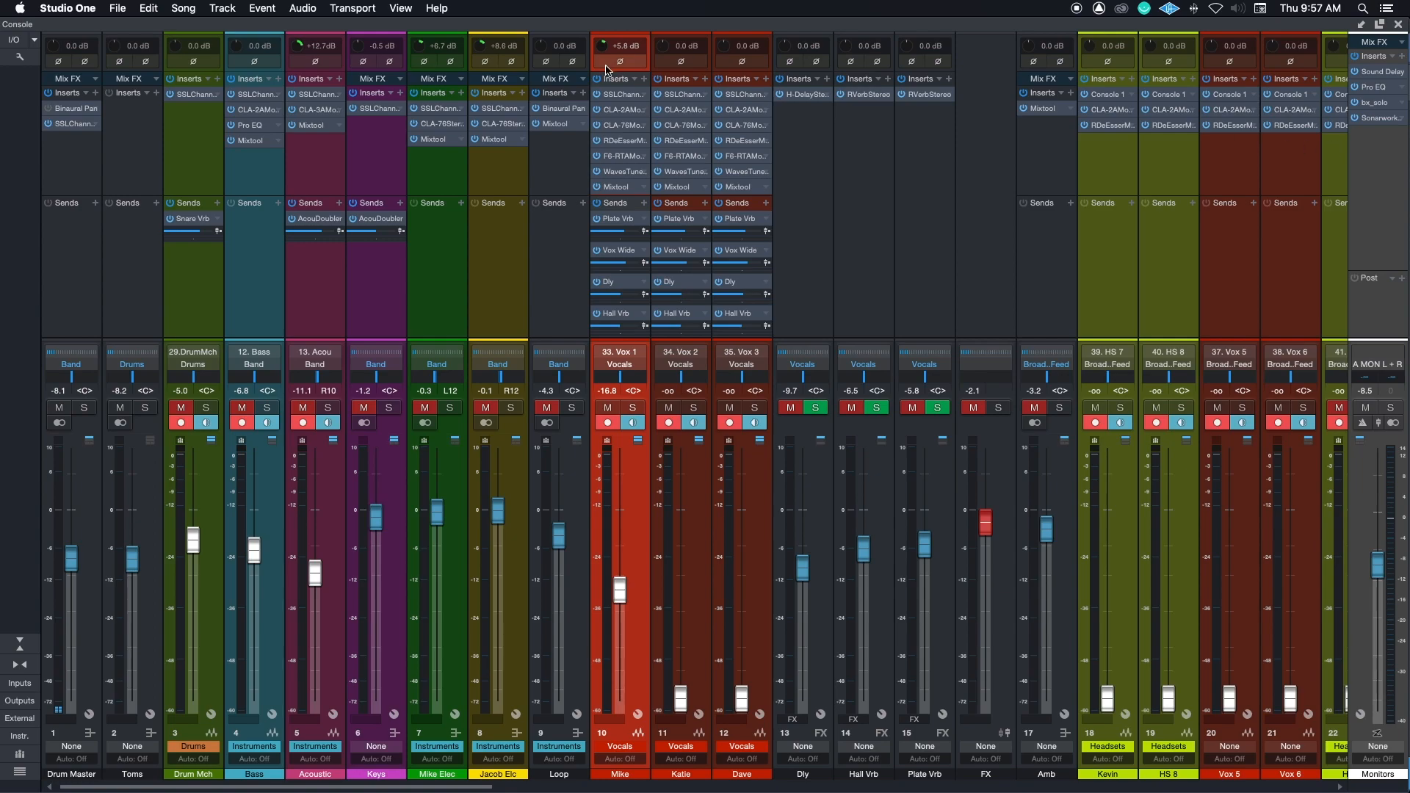
# Open the Mixtool on vocal channel 10 and raise the channel's fader to -0.2 dB.
pyautogui.click(620, 189)
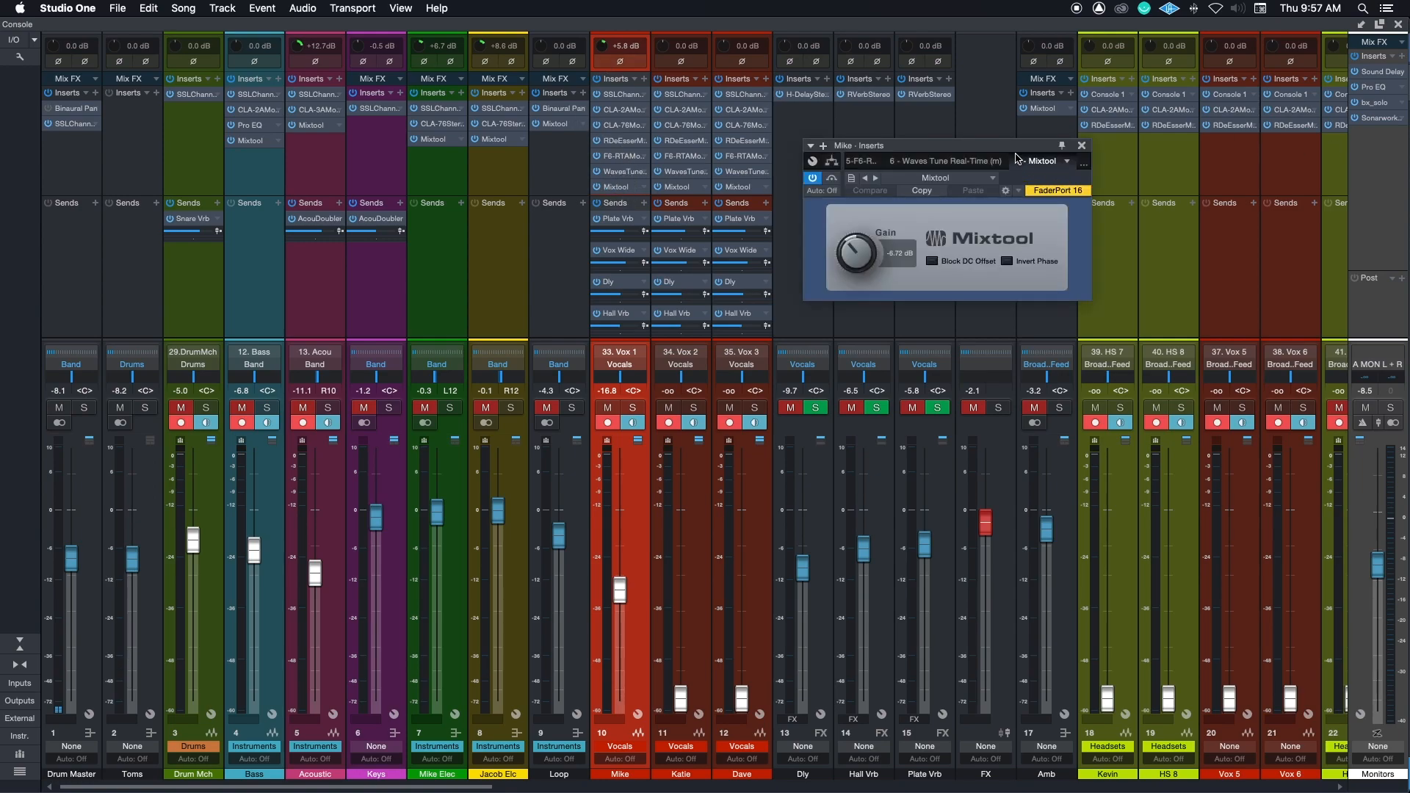
pyautogui.moveTo(1015, 153); pyautogui.dragTo(1039, 169)
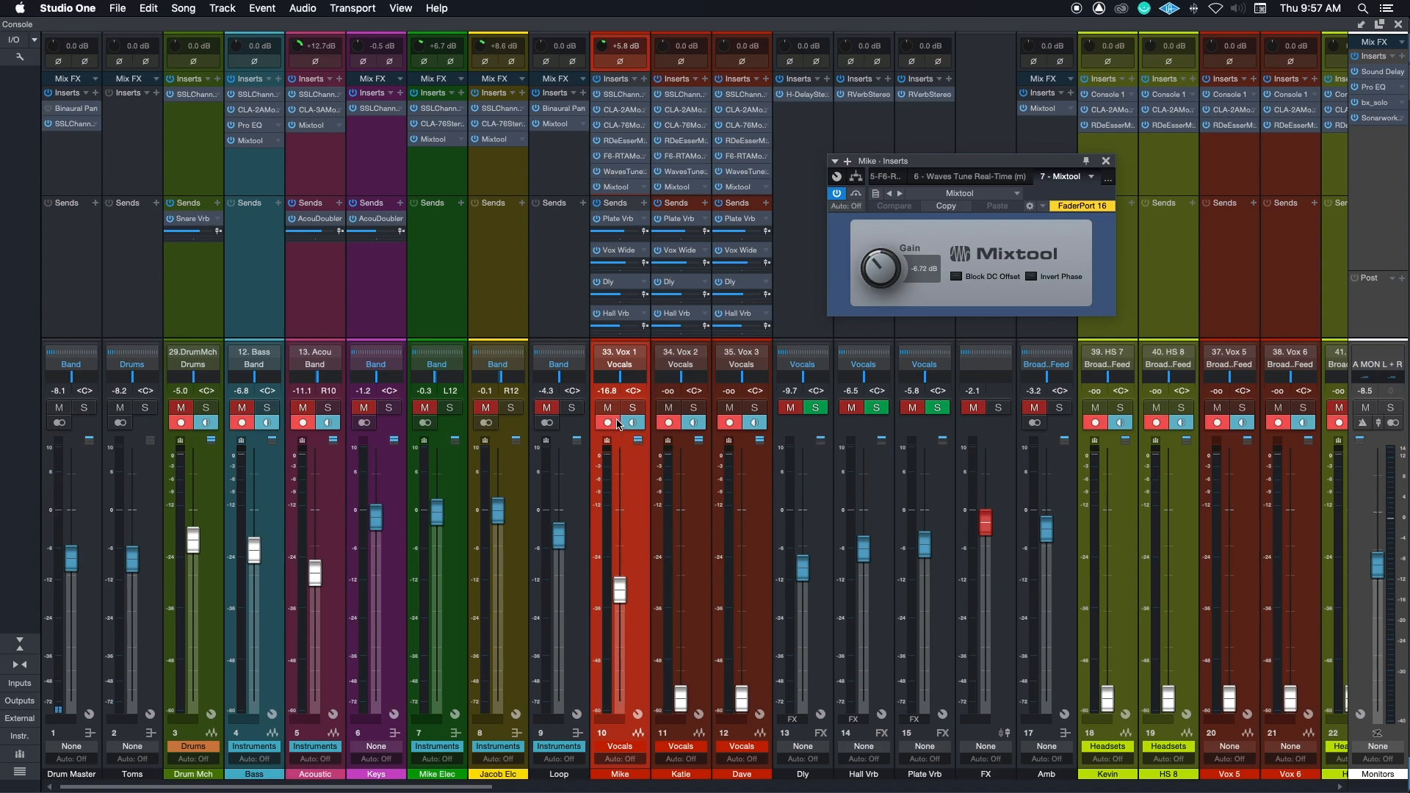
pyautogui.moveTo(620, 586); pyautogui.dragTo(631, 510)
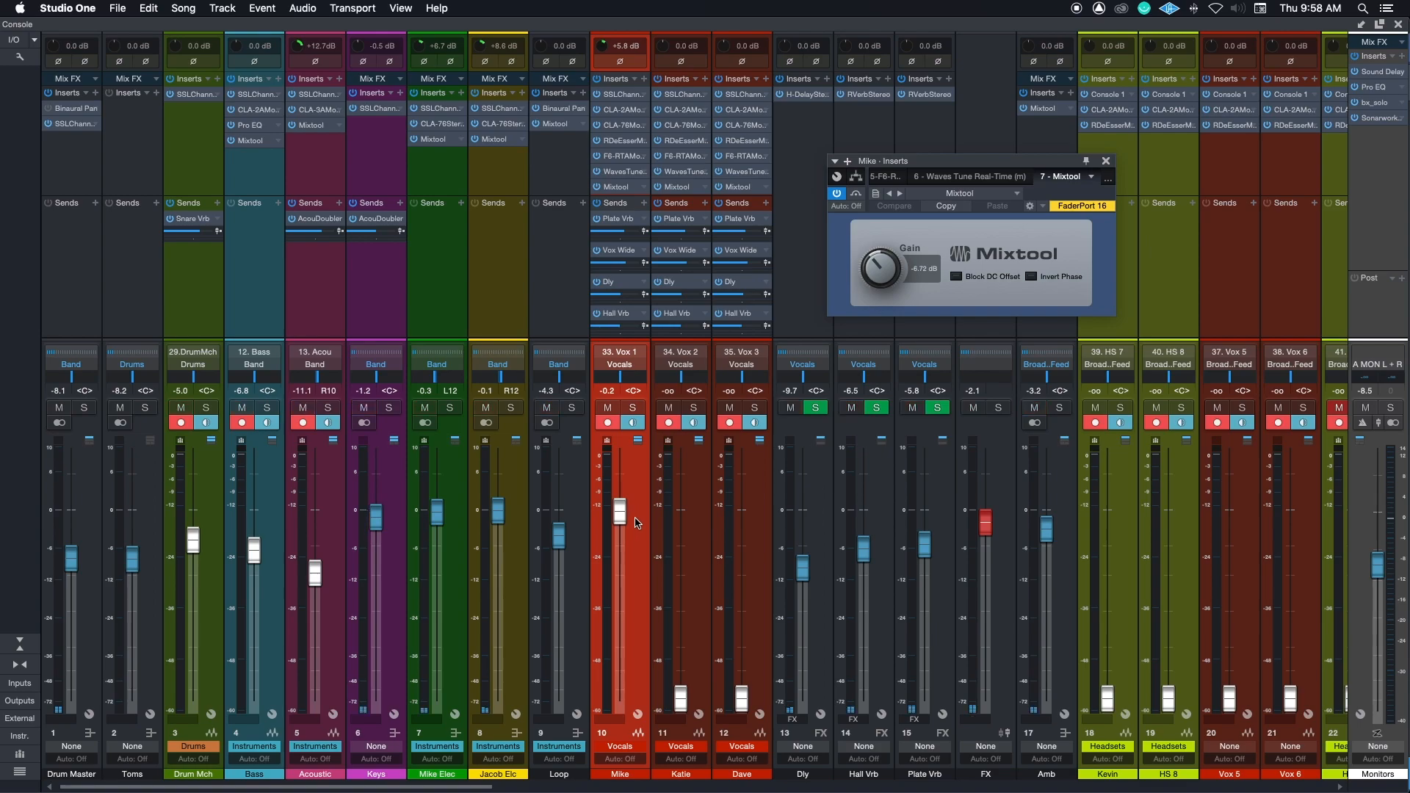
# Lower vocal channel 10's fader to -7.3 dB and set its Mixtool gain to 0 dB.
pyautogui.moveTo(621, 512); pyautogui.dragTo(622, 552)
pyautogui.click(924, 270)
pyautogui.write('0')
pyautogui.press('Return')
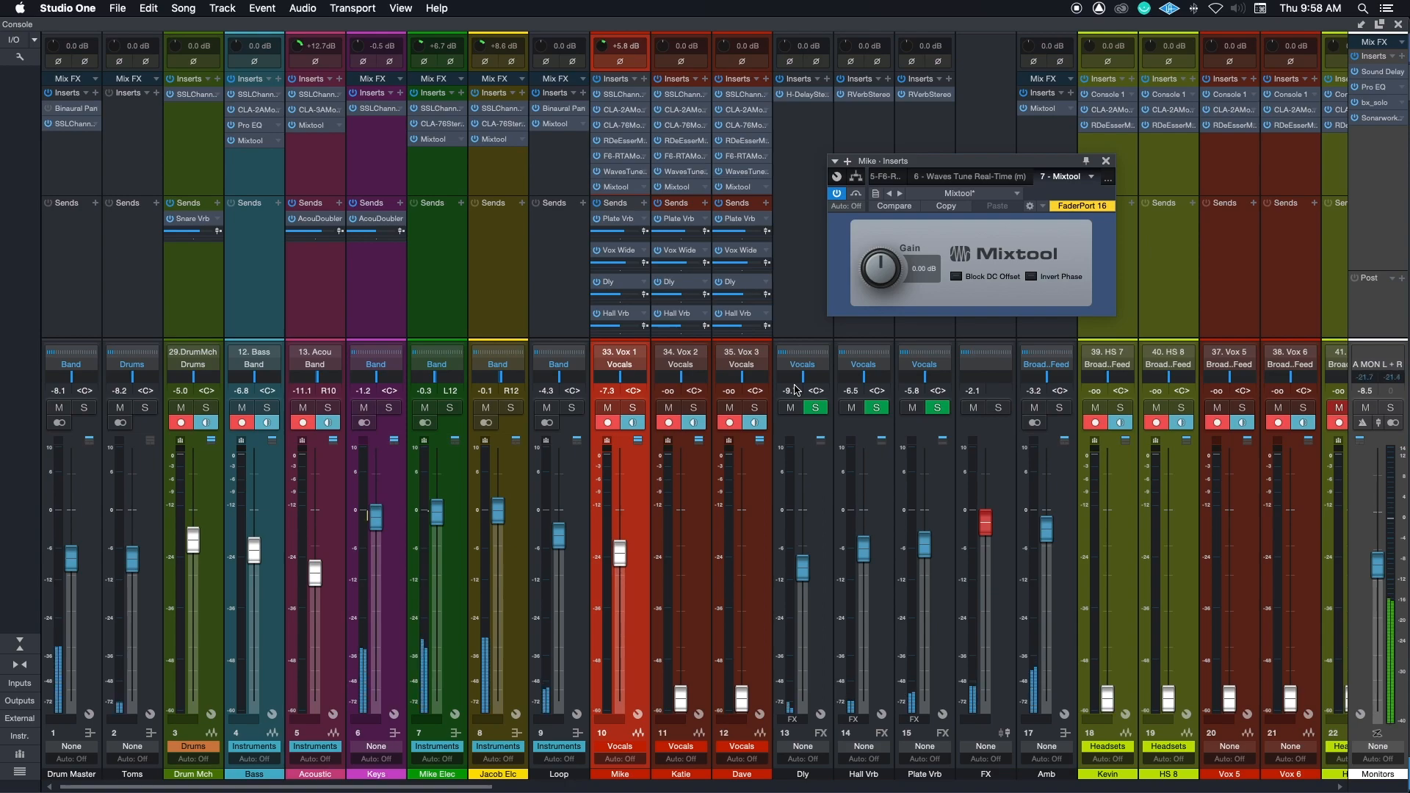
# Balance the faders at 0 dB for vocal channel 10, -2.2 dB for electric guitar channel 7 and -2.0 dB for channel 8.
pyautogui.moveTo(630, 547); pyautogui.dragTo(623, 505)
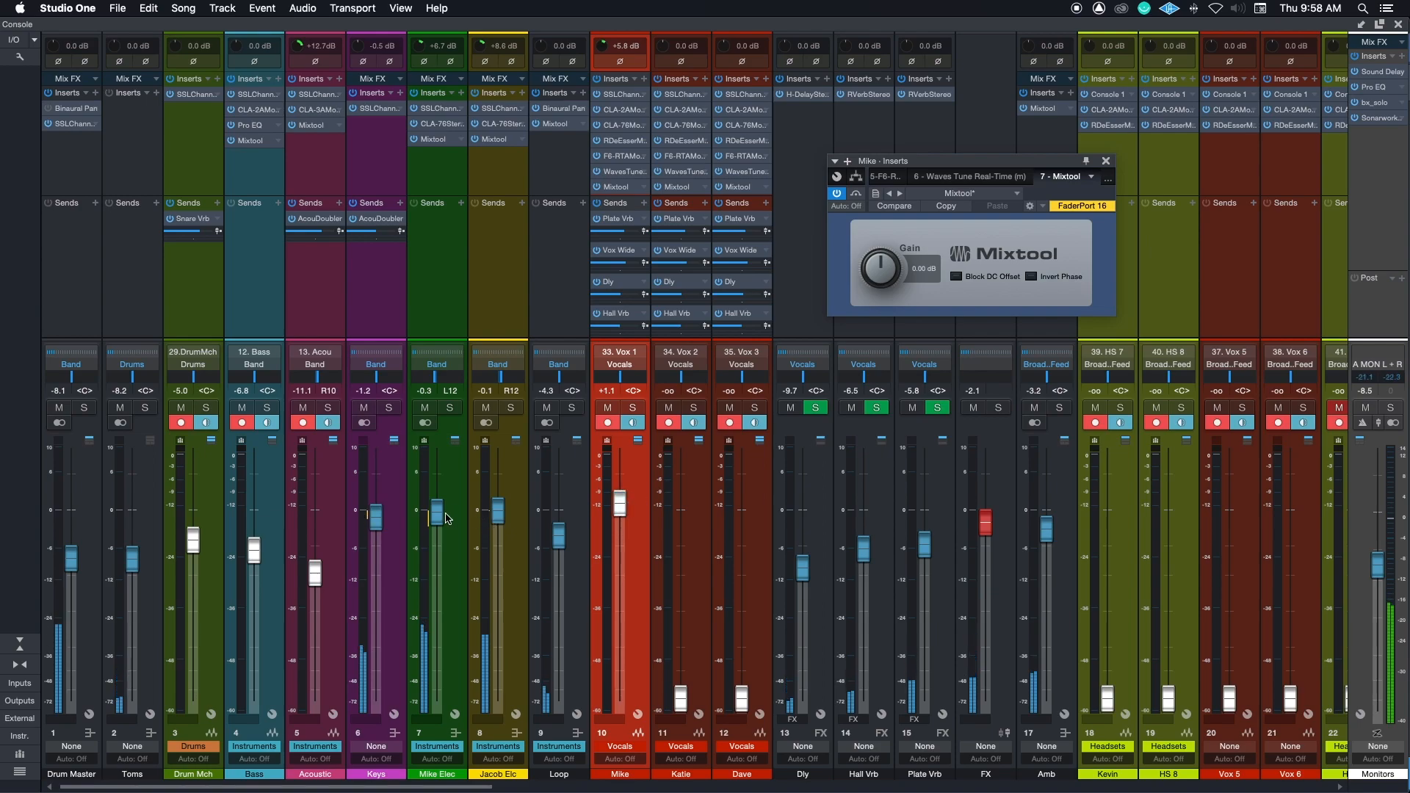
pyautogui.moveTo(441, 512); pyautogui.dragTo(498, 524)
pyautogui.click(500, 516)
pyautogui.moveTo(622, 506); pyautogui.dragTo(622, 513)
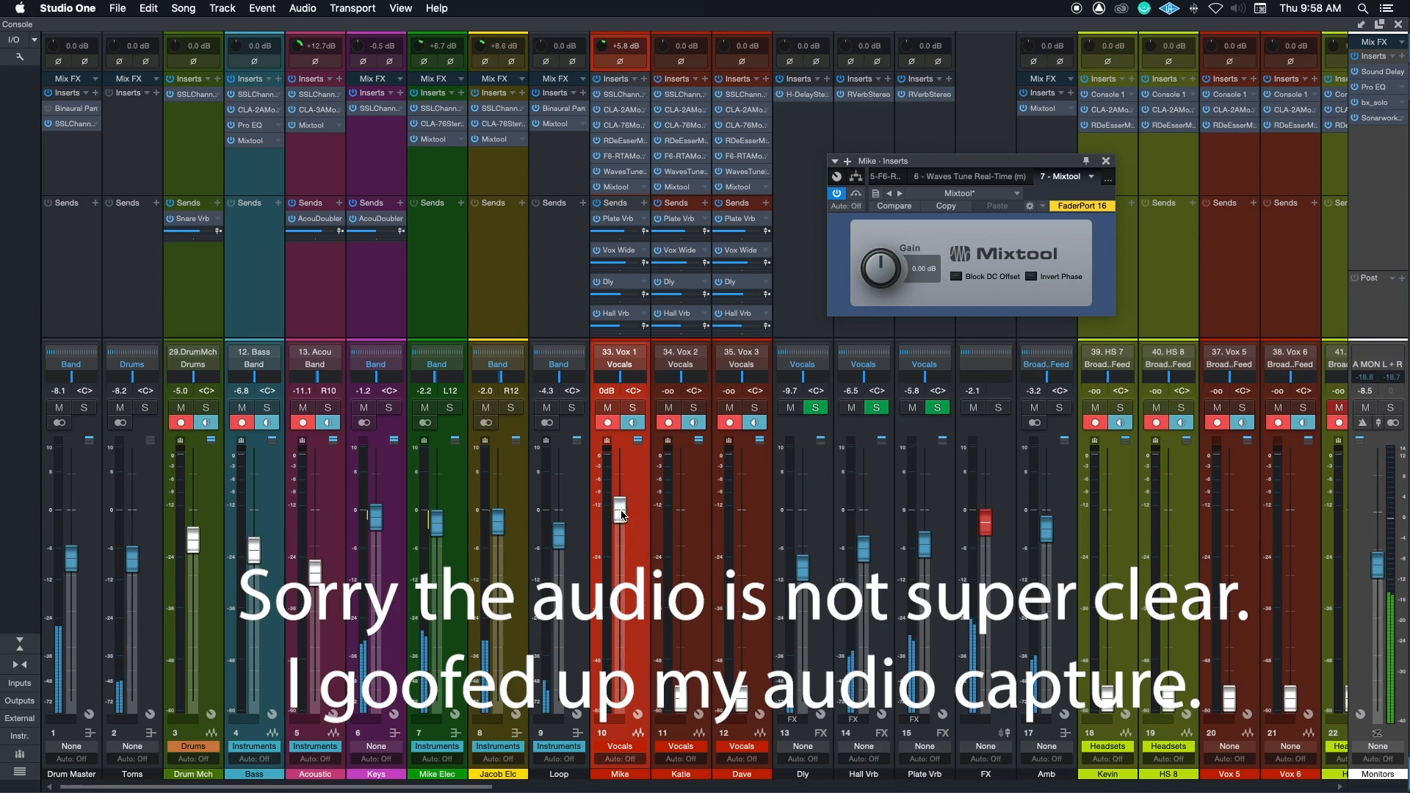
# Trim vocal channel 10's Mixtool gain to about -6.48 dB and lower electric guitar channel 8's fader to -3.9 dB.
pyautogui.moveTo(889, 282); pyautogui.dragTo(882, 293)
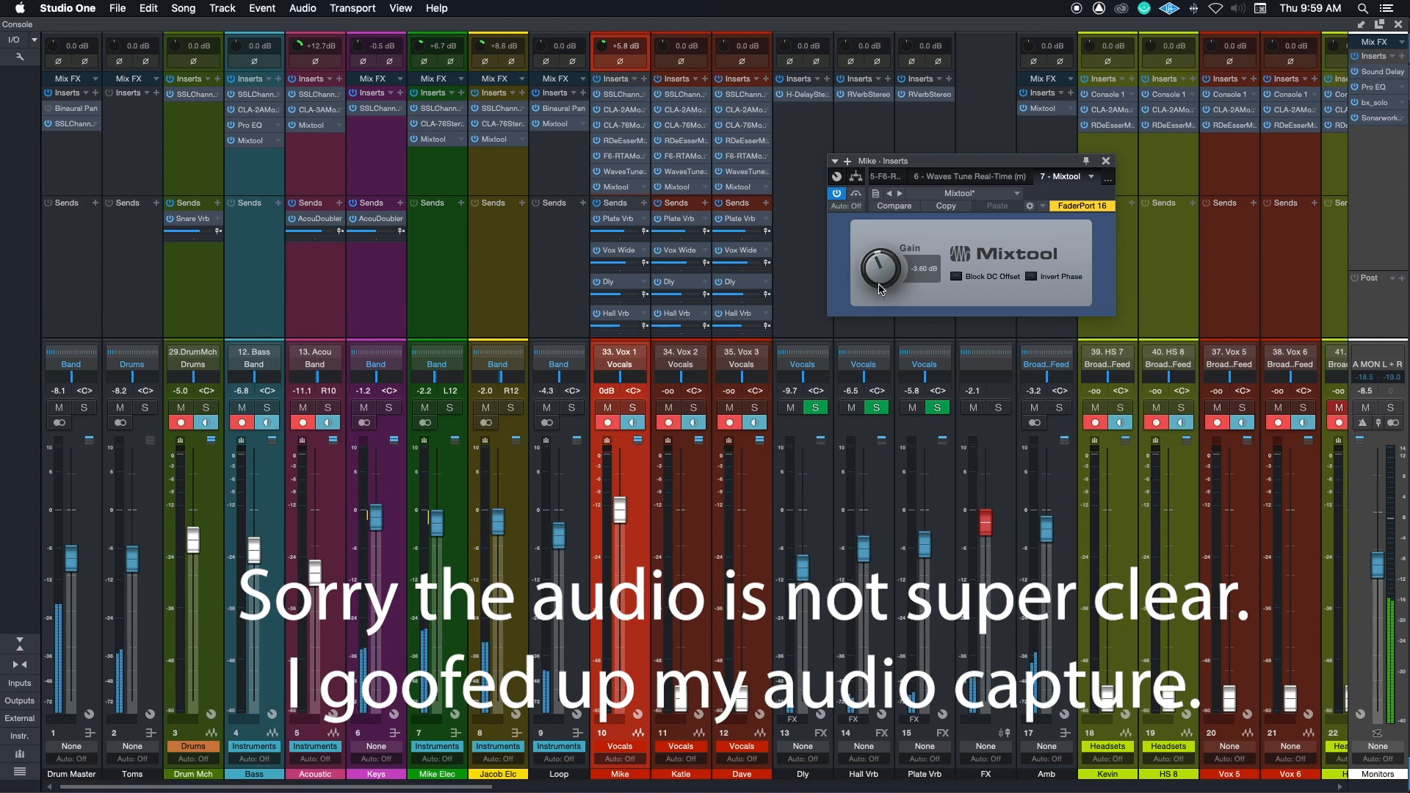
pyautogui.moveTo(499, 530); pyautogui.dragTo(500, 543)
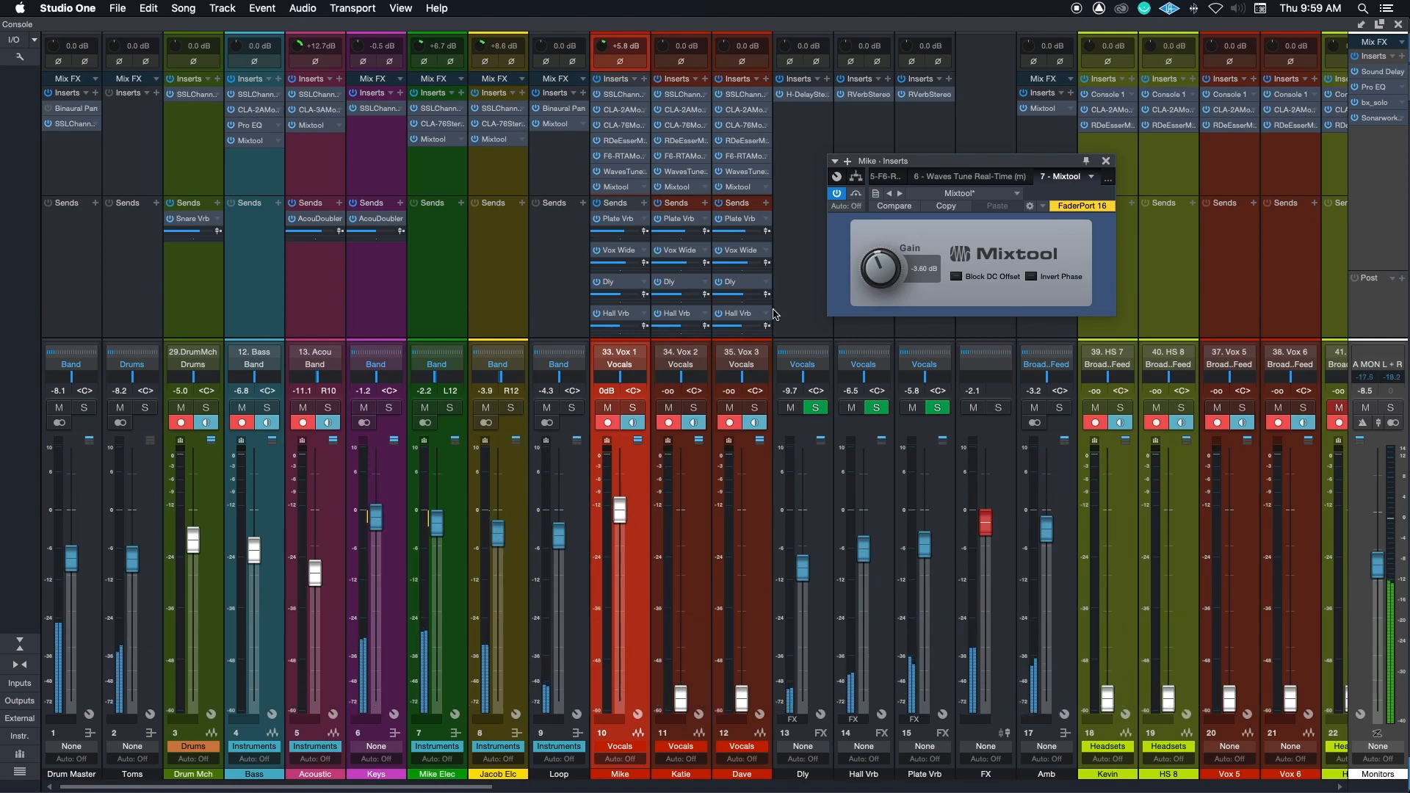
pyautogui.moveTo(883, 282); pyautogui.dragTo(883, 277)
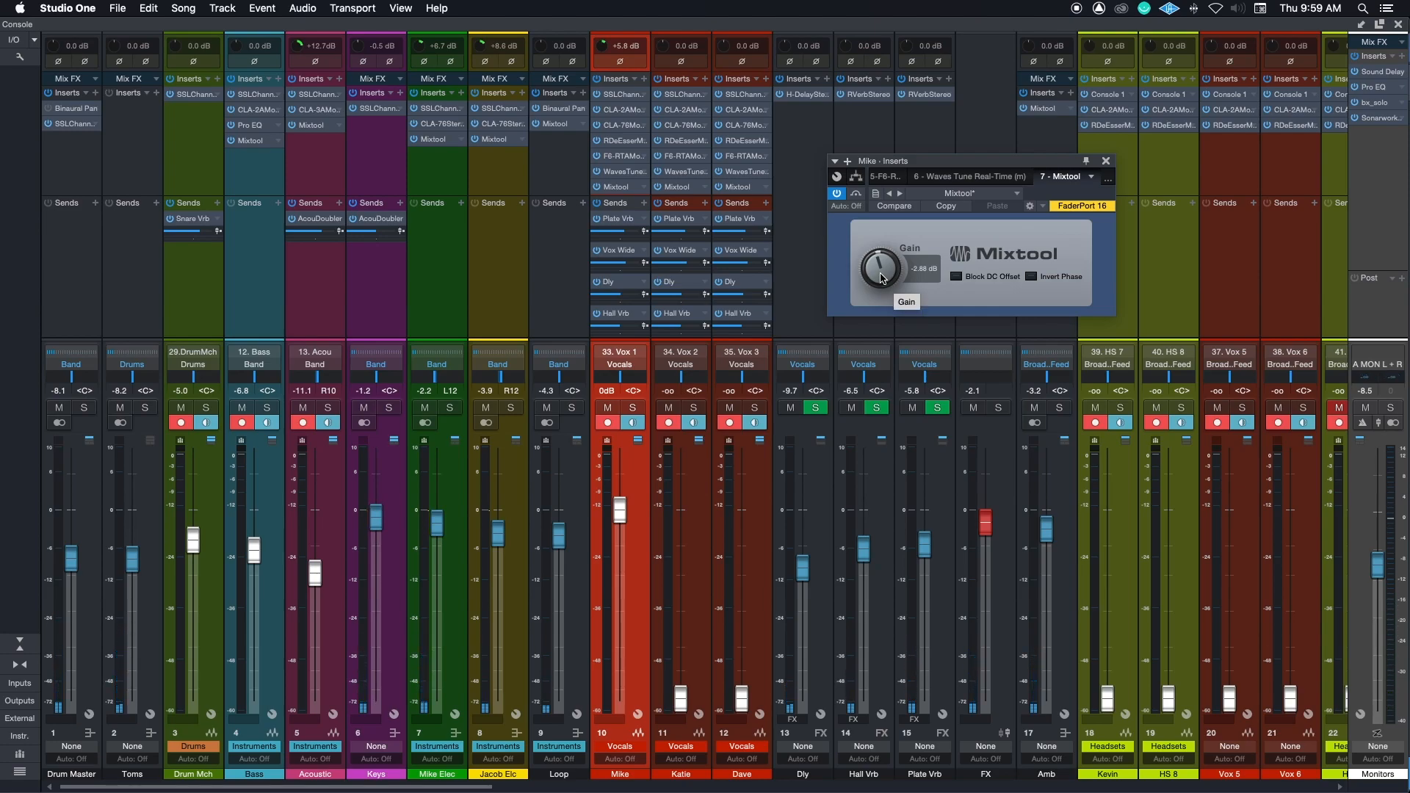
pyautogui.moveTo(881, 278); pyautogui.dragTo(883, 289)
# Inspect the Mixtool on the Acoustic channel, and the CLA-76 and Mixtool on vocal channel 10.
pyautogui.click(313, 126)
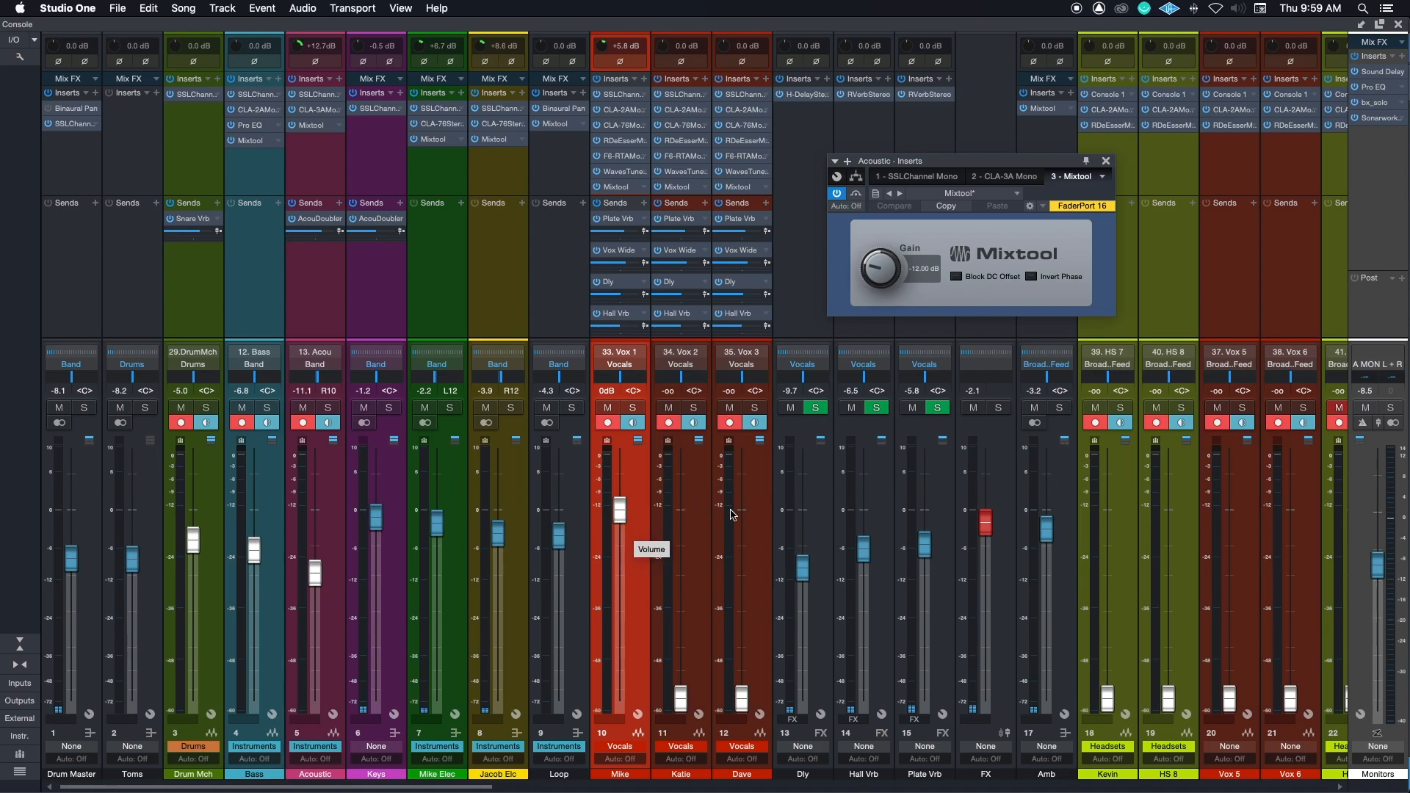
pyautogui.click(1107, 161)
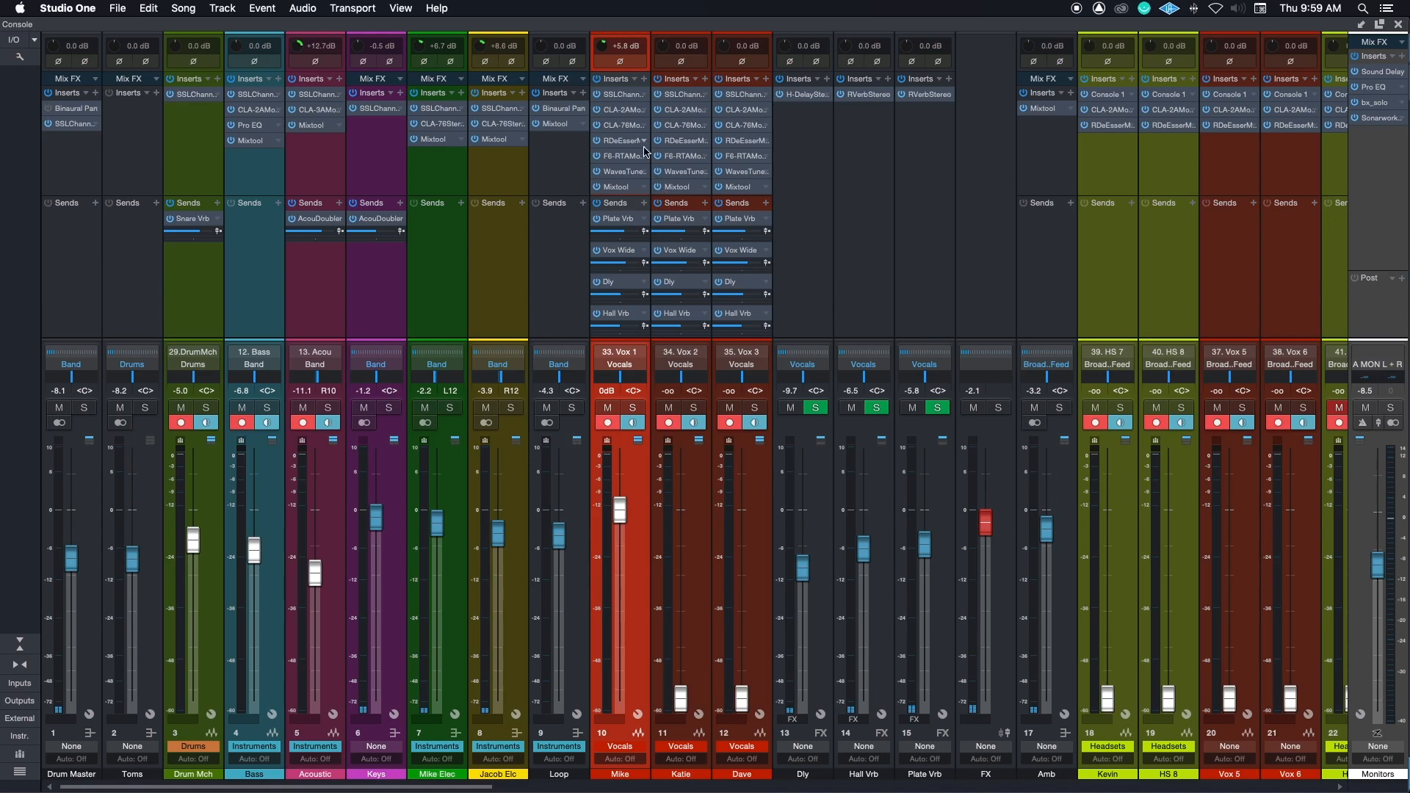
pyautogui.click(611, 126)
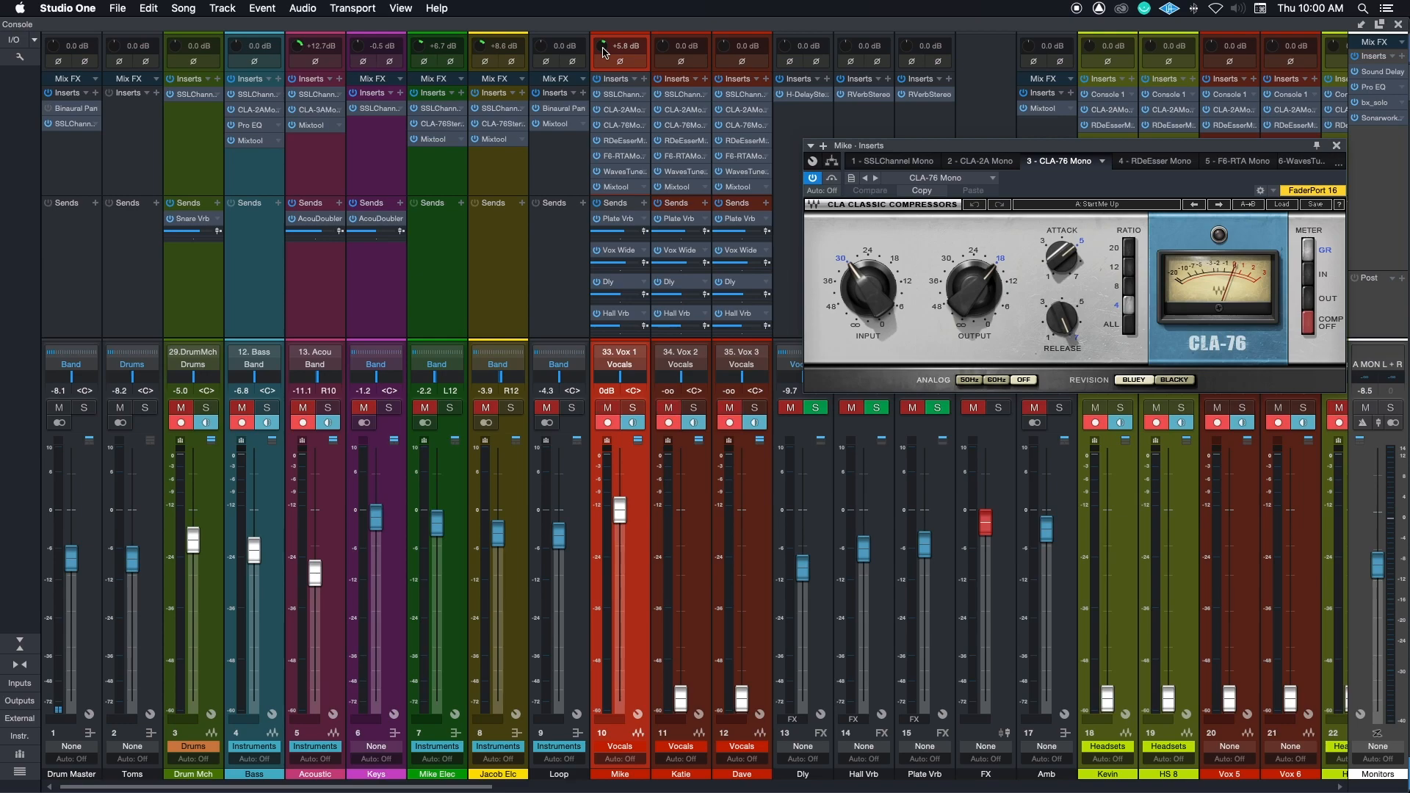
pyautogui.click(617, 187)
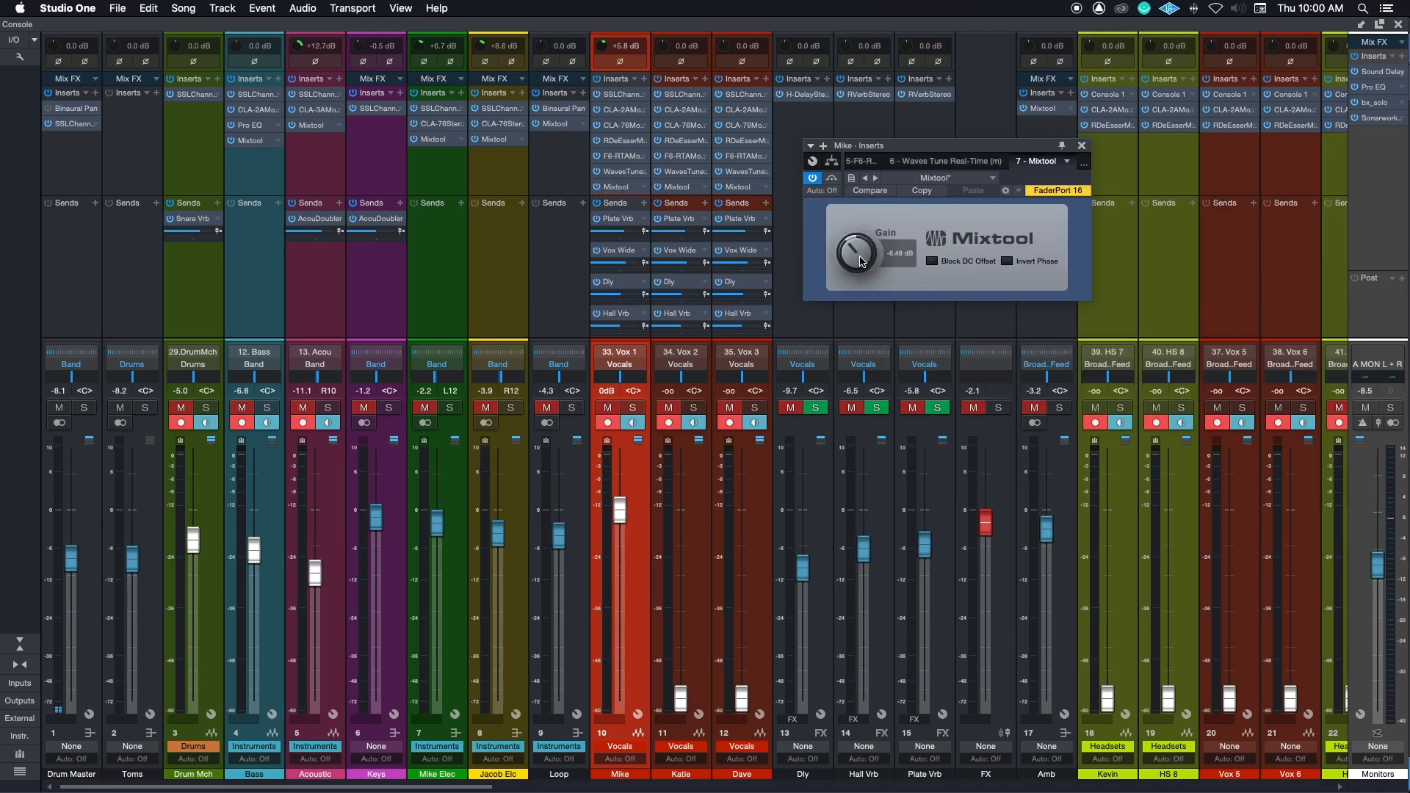
pyautogui.moveTo(862, 257)
pyautogui.mouseDown()
pyautogui.moveTo(867, 221)
pyautogui.moveTo(858, 253)
pyautogui.mouseUp()
pyautogui.click(1081, 145)
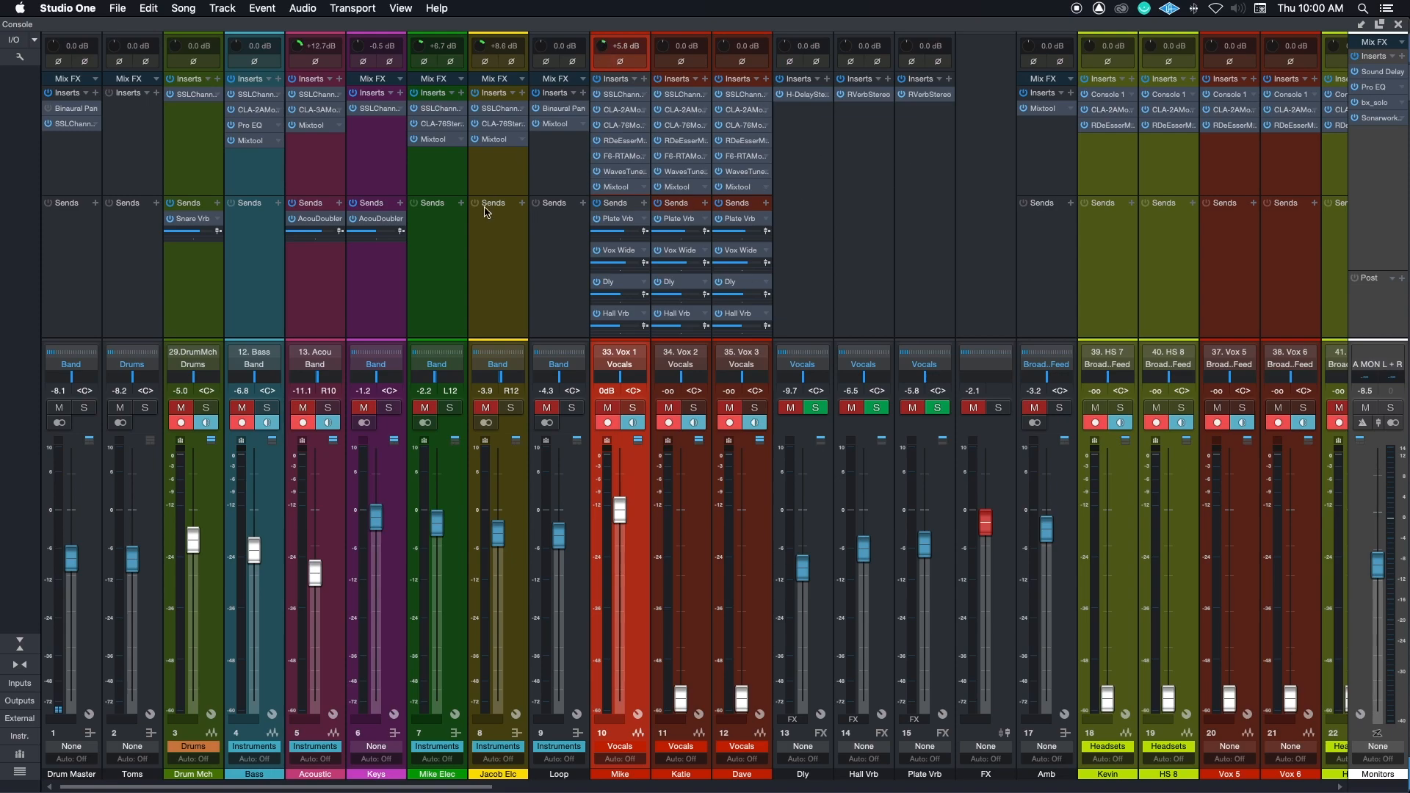
# Set electric guitar channel 7's input gain to +5.3 dB with its CLA-76 open, and check the CLA-76 on channel 8.
pyautogui.click(442, 262)
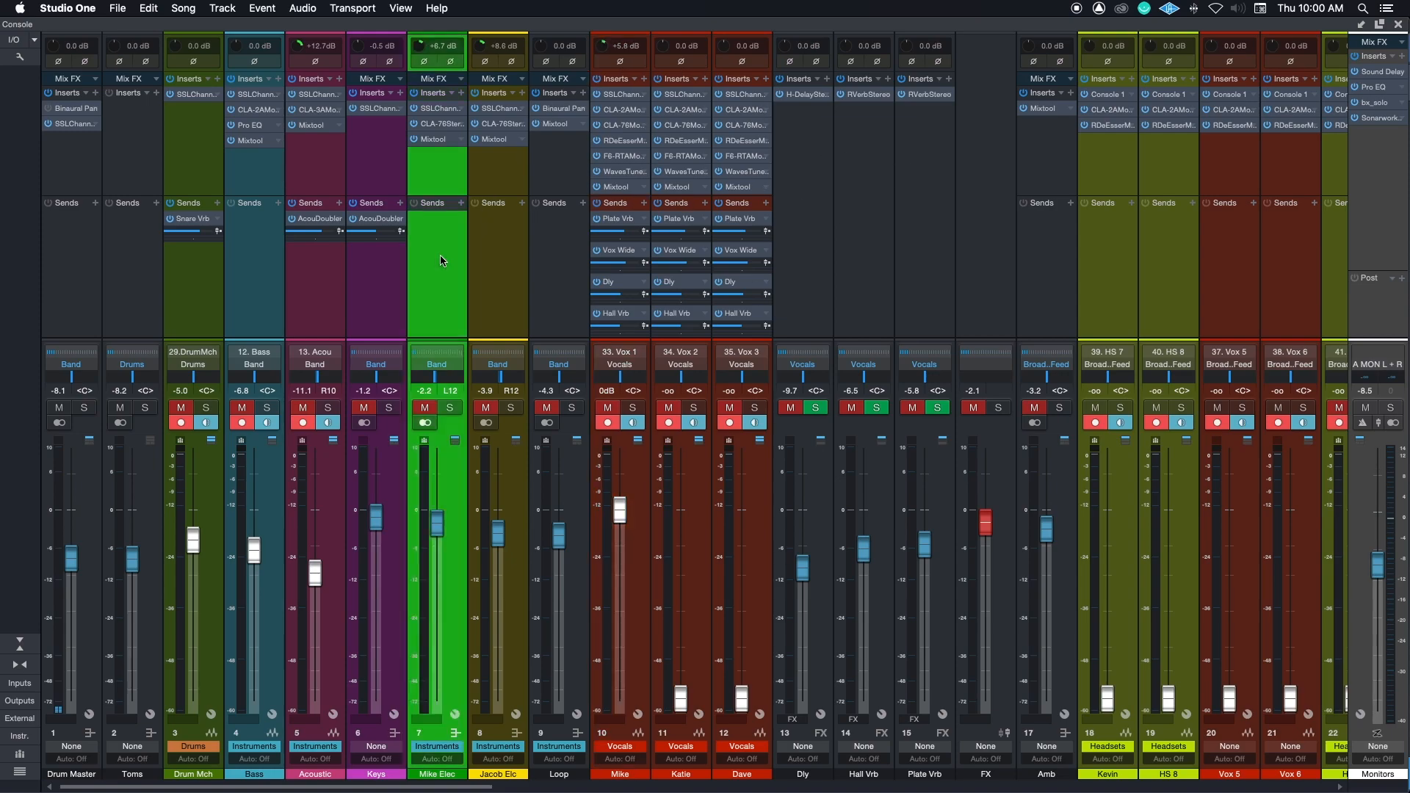
pyautogui.doubleClick(435, 124)
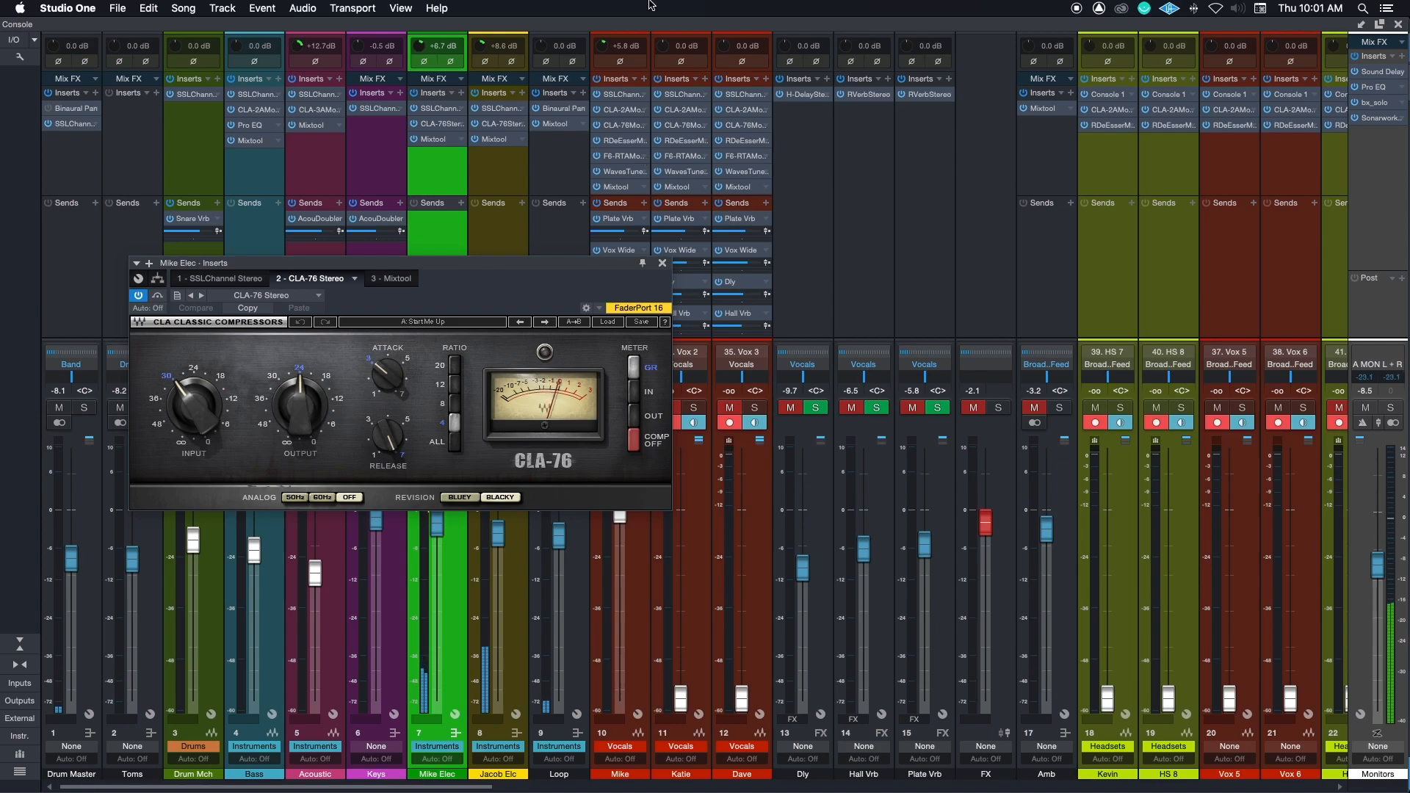
pyautogui.moveTo(417, 47); pyautogui.dragTo(417, 52)
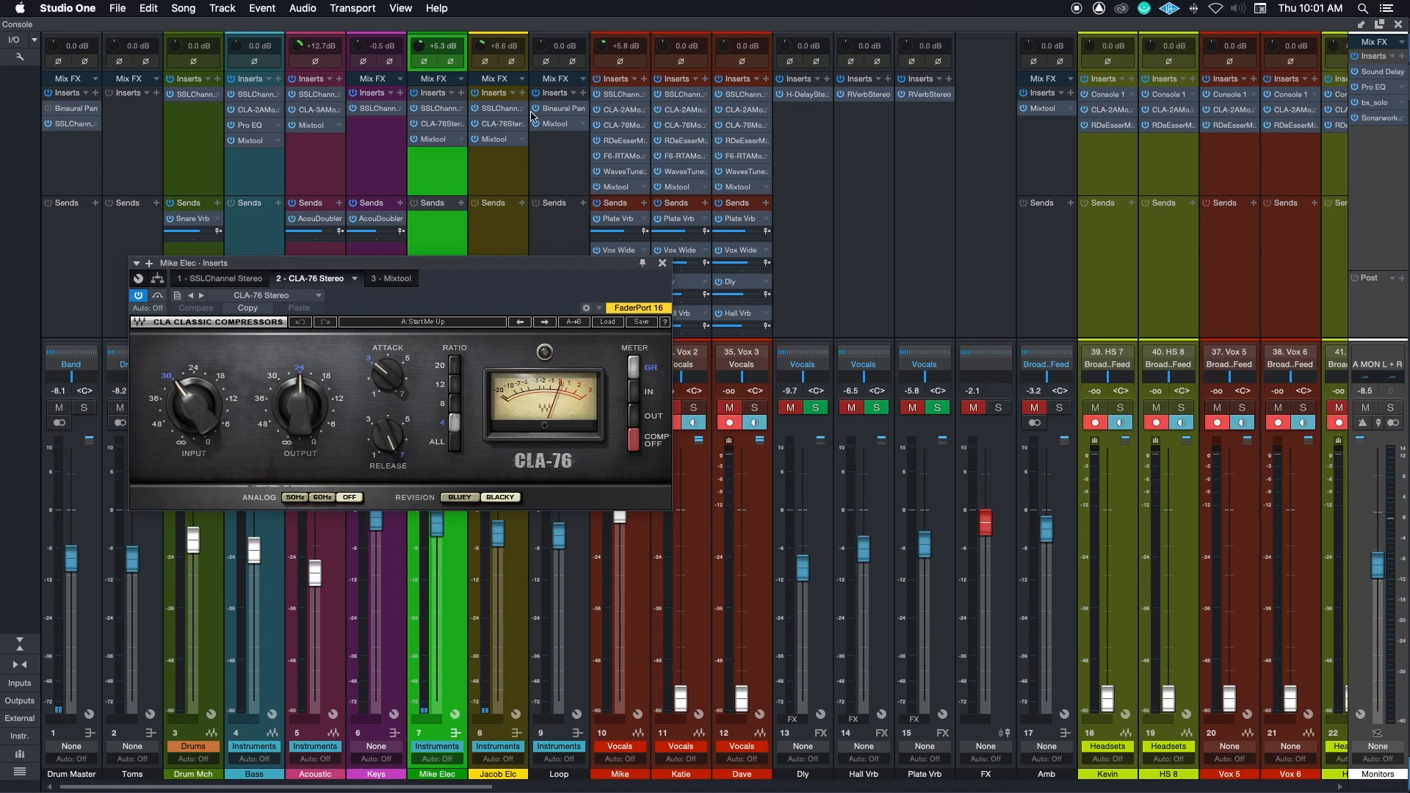
pyautogui.click(511, 125)
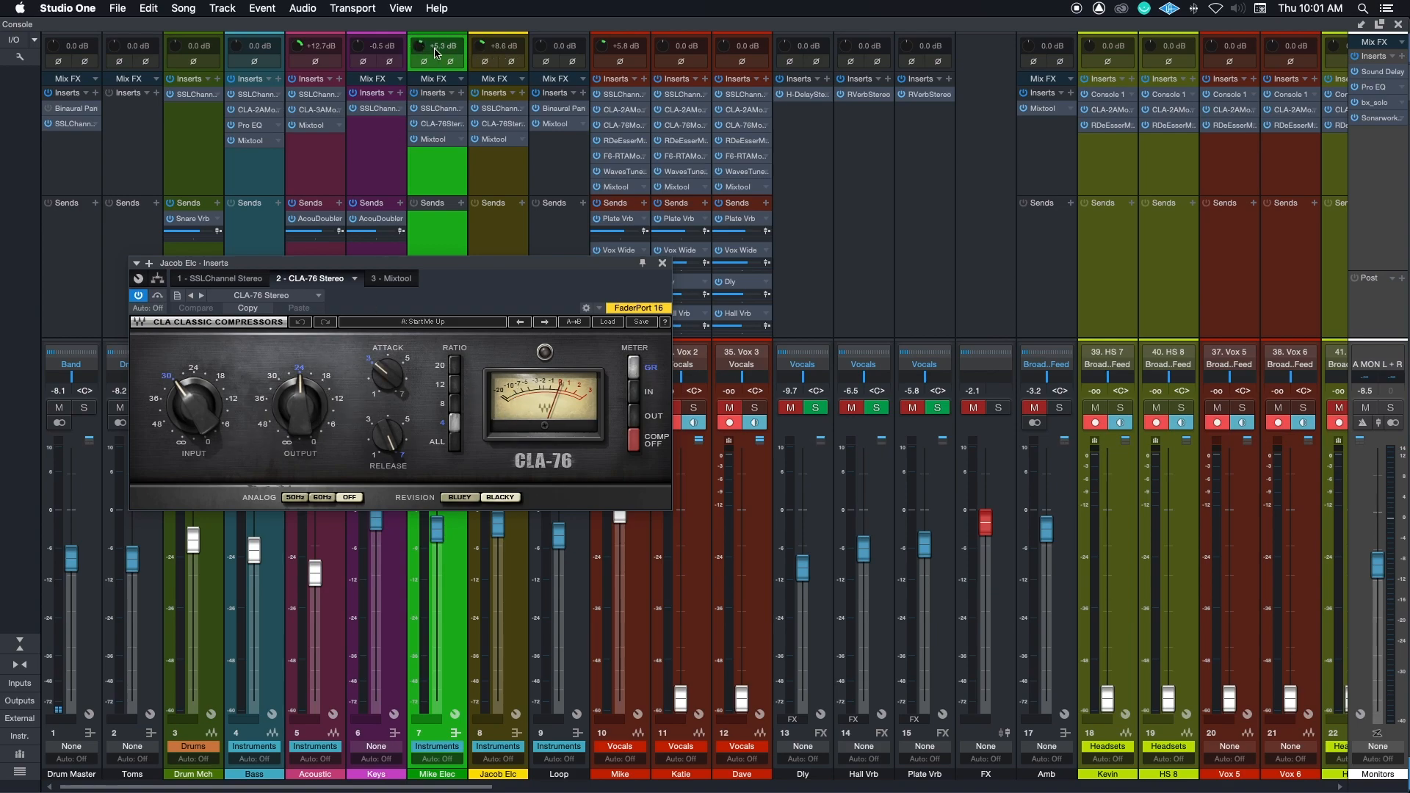
pyautogui.click(662, 262)
# Review the remaining console channels, from the vocals and headsets through the drums, loops, buses and FX to the talkback and ambience channels.
pyautogui.hscroll(2, 1014, 233)
pyautogui.hscroll(10, 1013, 232)
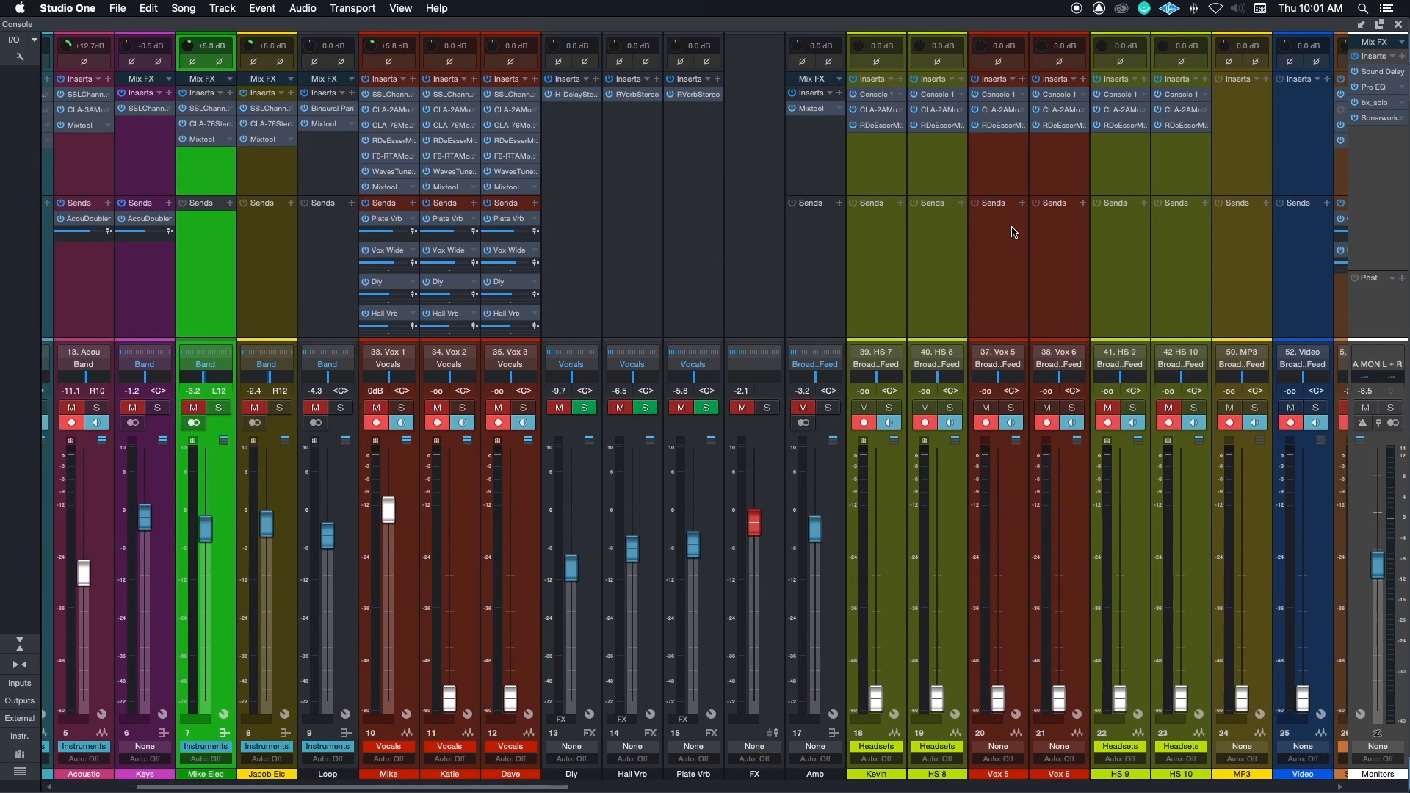
pyautogui.hscroll(20, 964, 254)
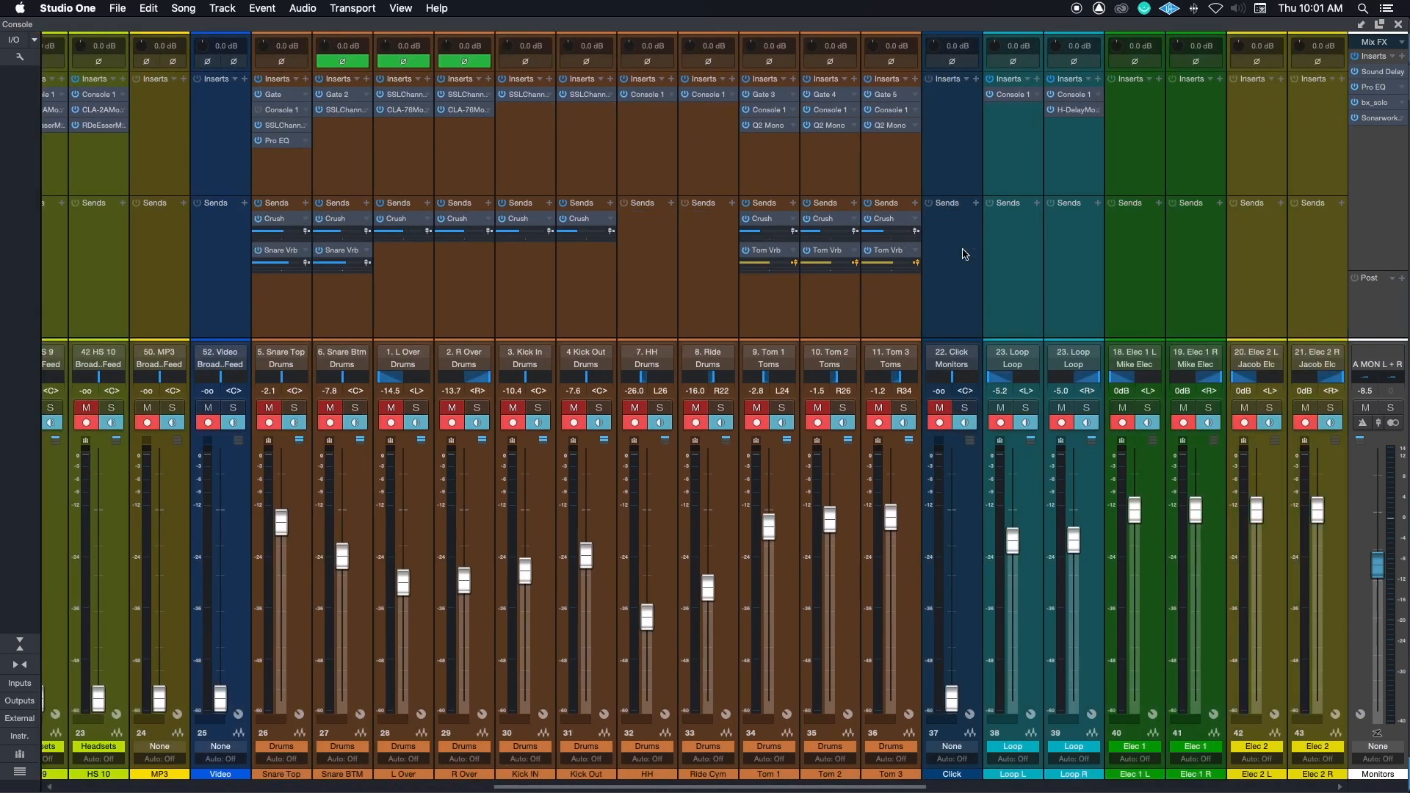
pyautogui.hscroll(15, 969, 283)
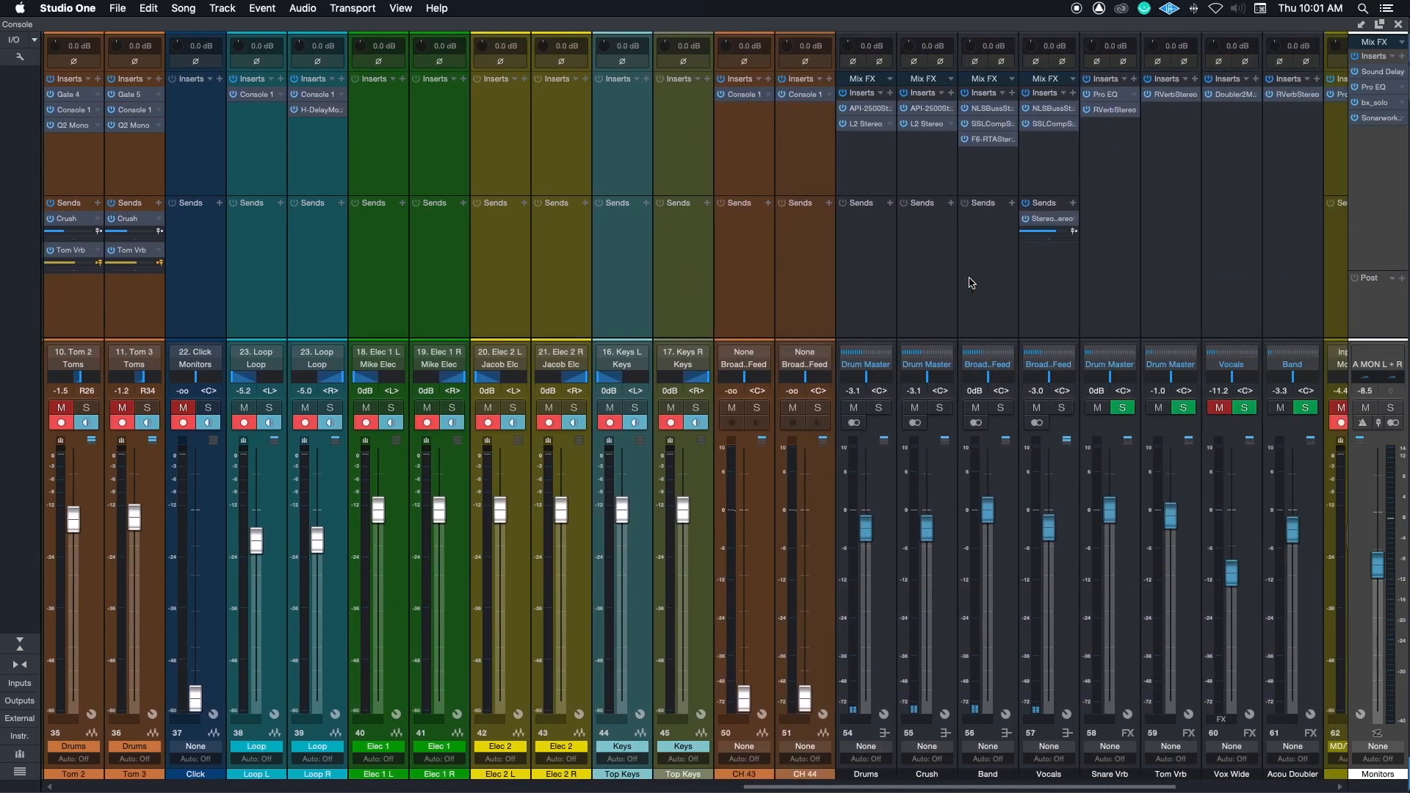
pyautogui.hscroll(-20, 969, 283)
pyautogui.hscroll(-8, 970, 283)
pyautogui.hscroll(8, 969, 282)
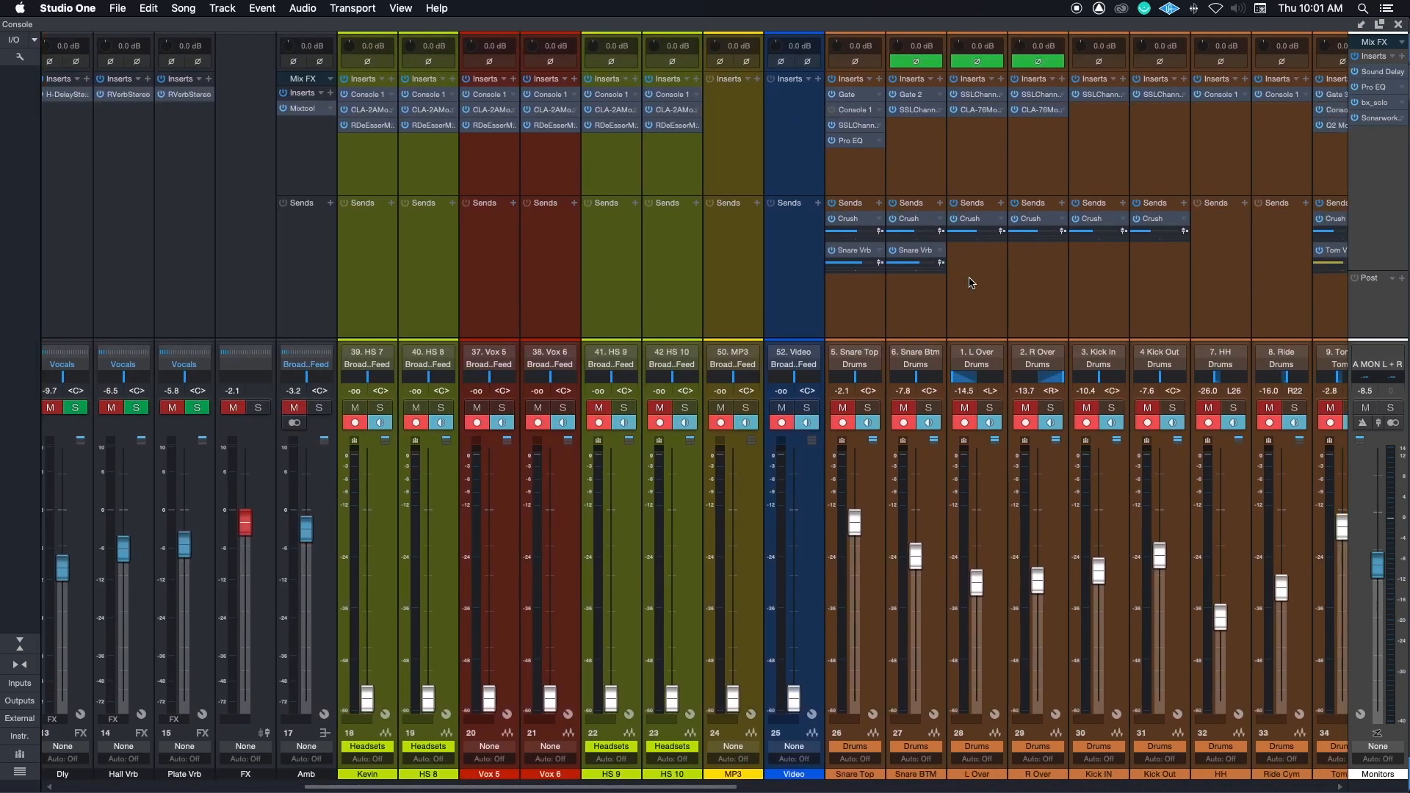
pyautogui.hscroll(5, 969, 283)
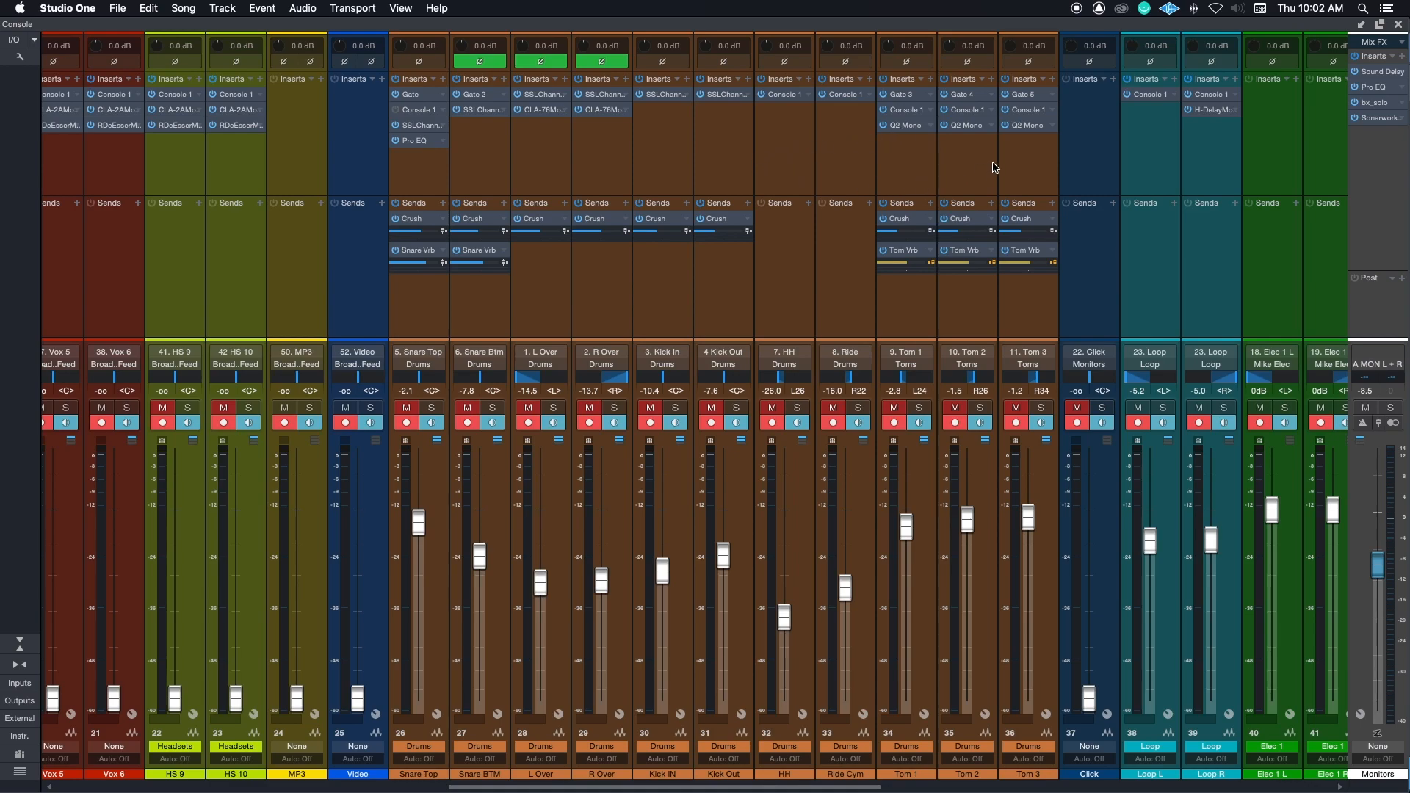
pyautogui.hscroll(5, 995, 168)
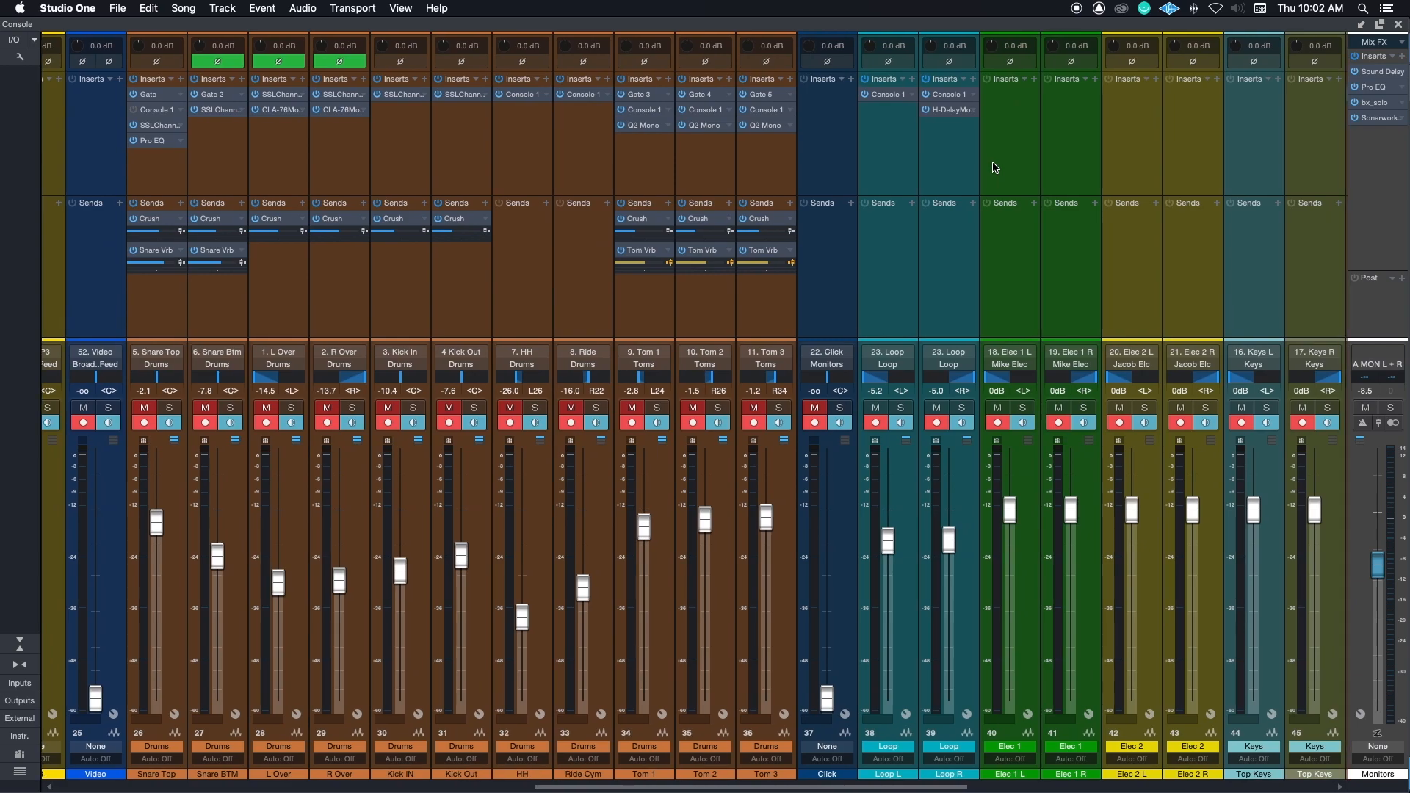
pyautogui.hscroll(12, 995, 167)
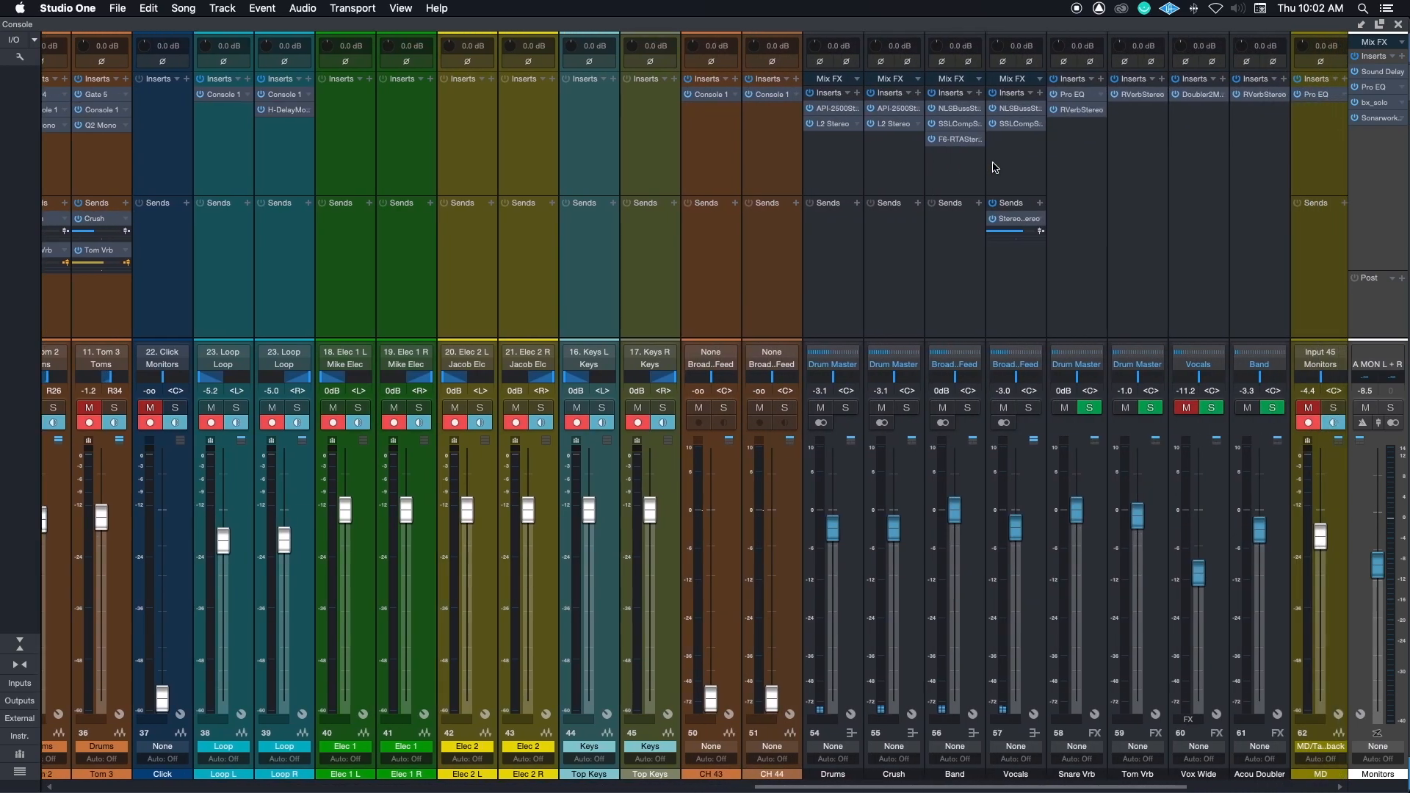
pyautogui.hscroll(5, 1010, 168)
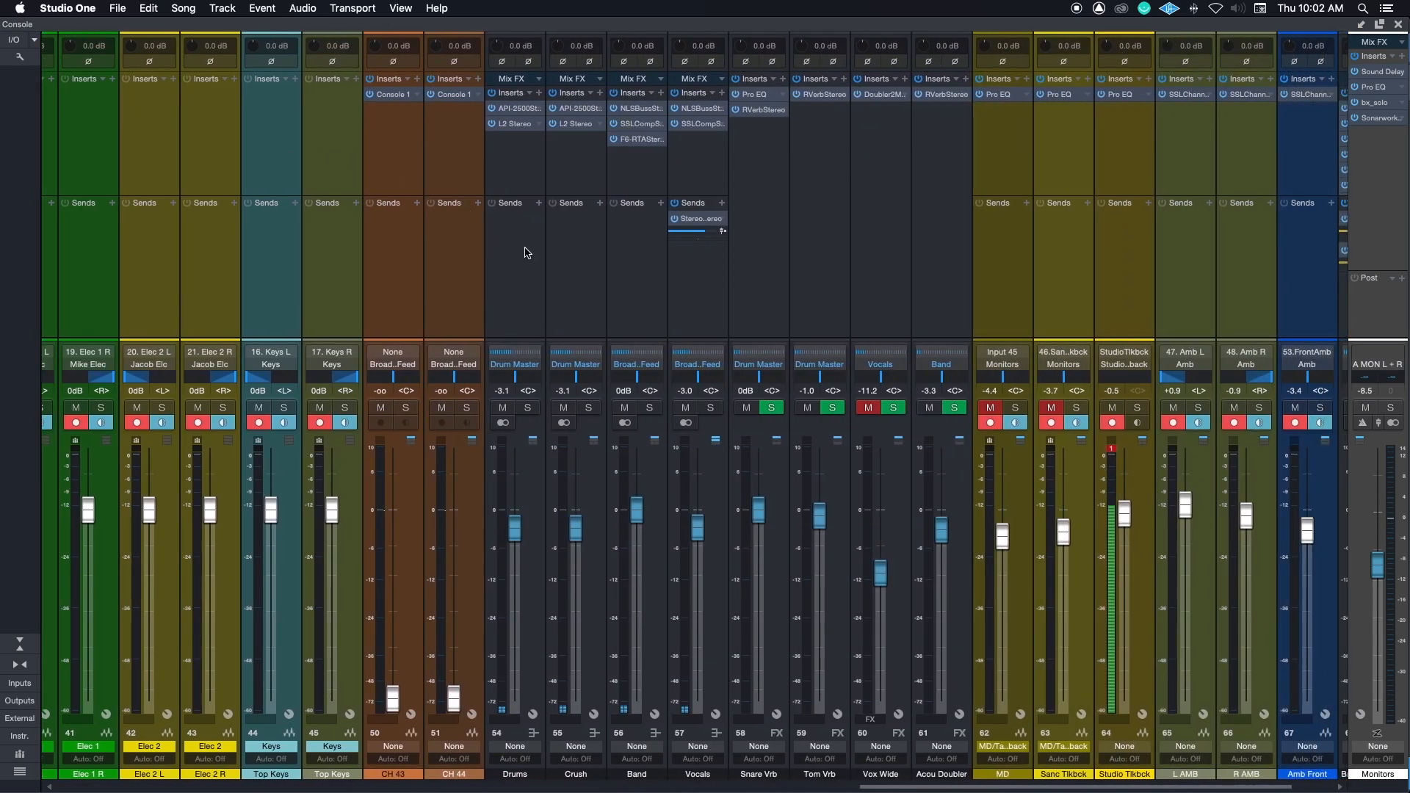
# Select the Studio Tlkbck channel and reset its clip indicator.
pyautogui.click(1110, 453)
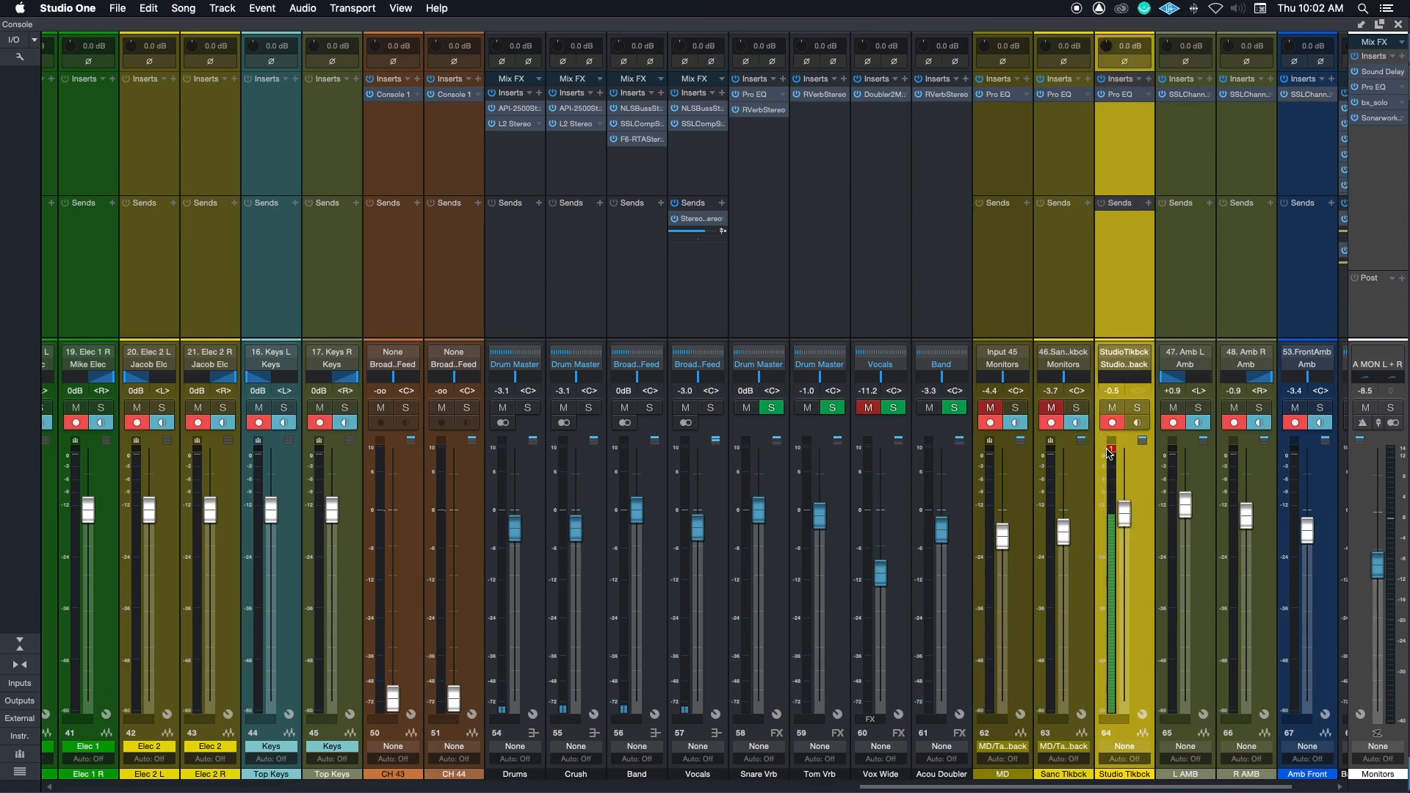
pyautogui.click(1111, 451)
pyautogui.click(1112, 450)
# Check the insert chain on broadcast feed channel 68 and raise the Monitors output fader to -3.0 dB.
pyautogui.hscroll(2, 920, 269)
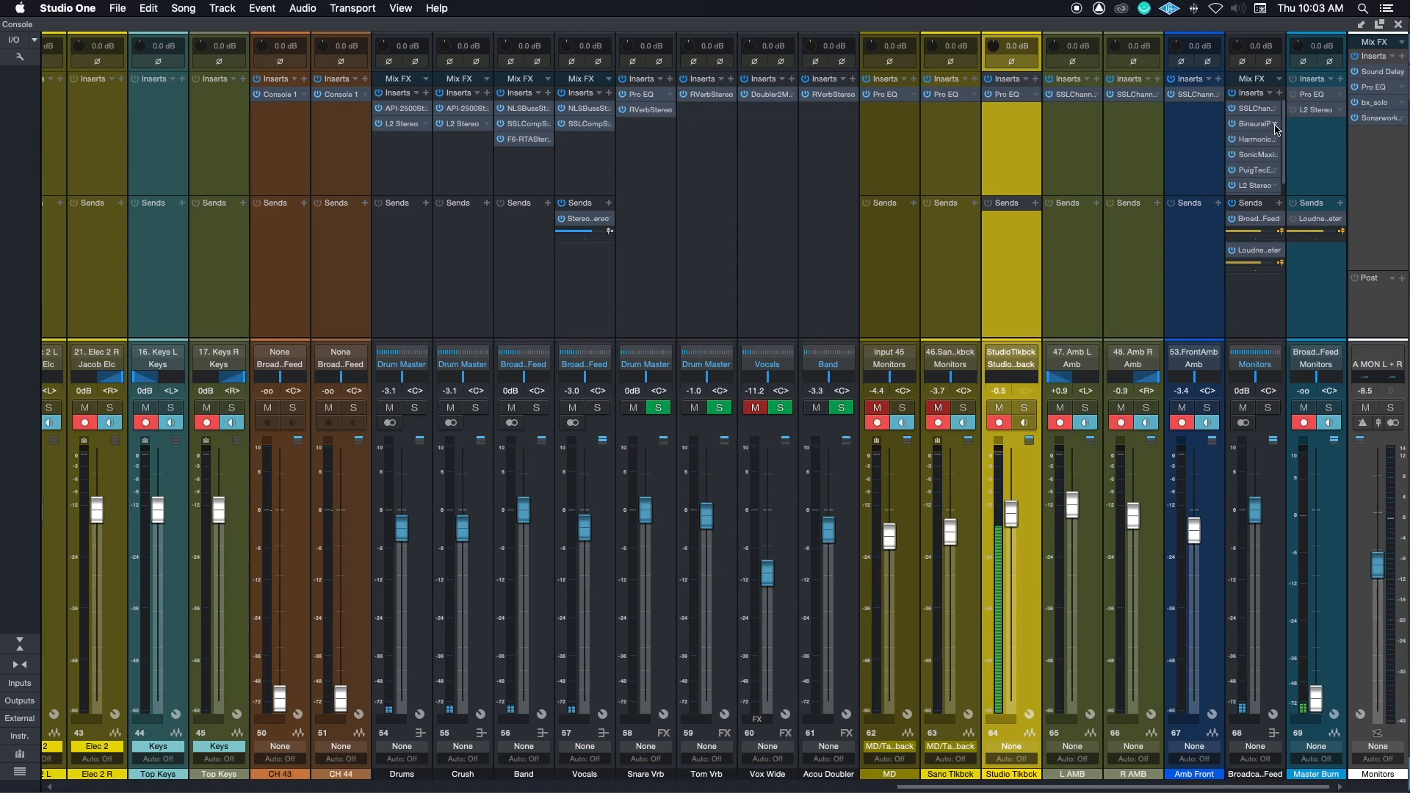
pyautogui.moveTo(1283, 147)
pyautogui.mouseDown()
pyautogui.moveTo(1285, 176)
pyautogui.moveTo(1285, 131)
pyautogui.mouseUp()
pyautogui.moveTo(1378, 567); pyautogui.dragTo(1377, 576)
pyautogui.moveTo(1375, 573); pyautogui.dragTo(1381, 533)
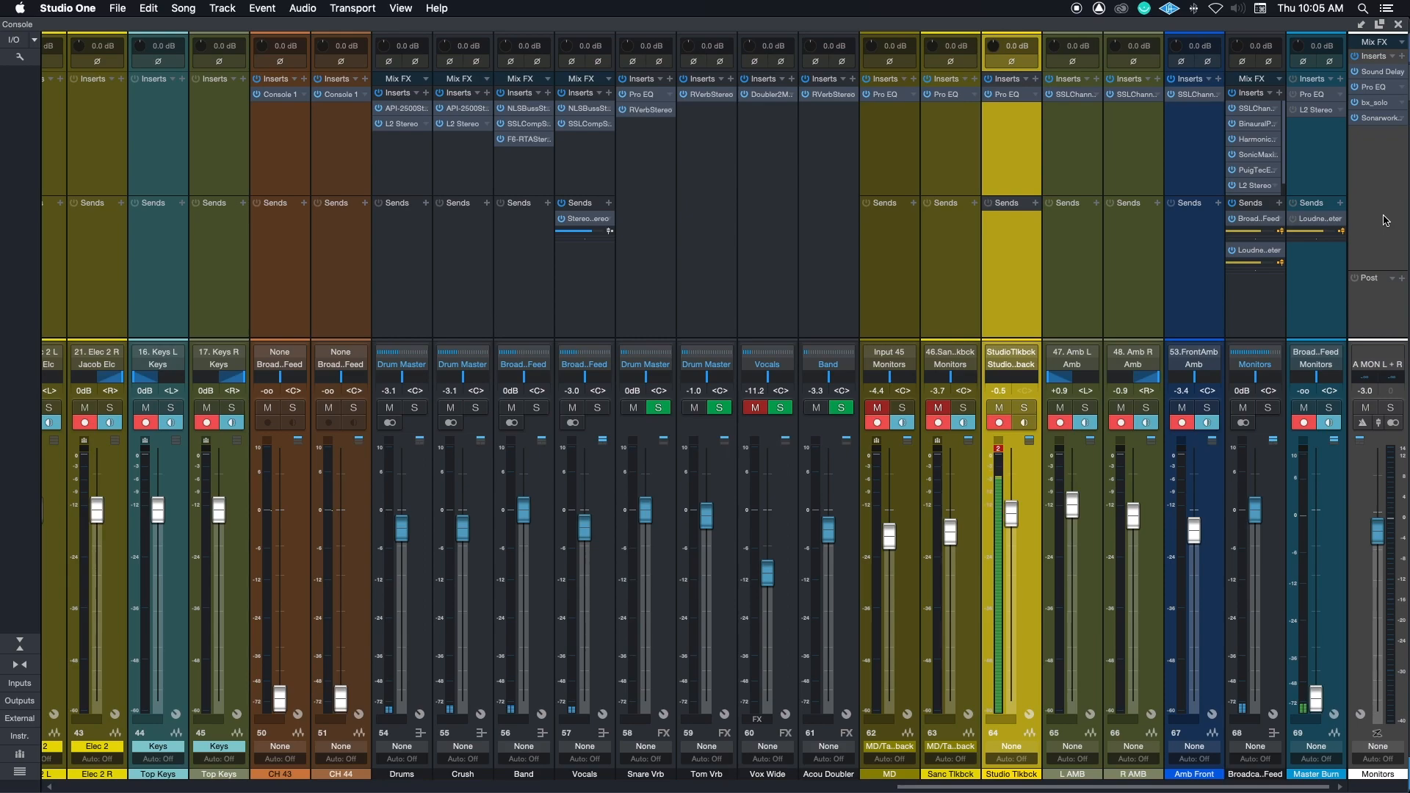
# Lower the Monitors output fader to -16.2 dB and bring it back up to -5.5 dB.
pyautogui.click(1379, 542)
pyautogui.moveTo(1378, 542); pyautogui.dragTo(1379, 607)
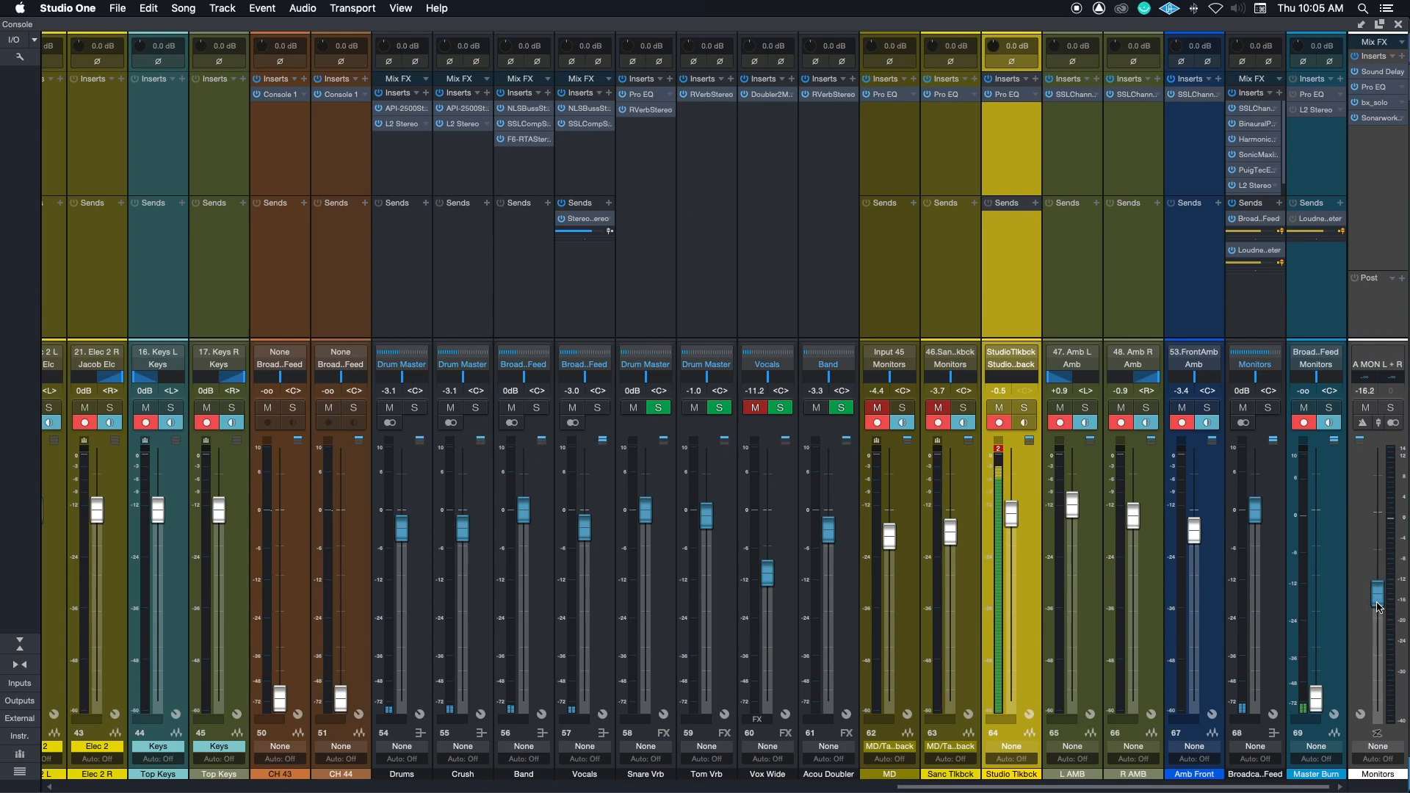
pyautogui.moveTo(1377, 606); pyautogui.dragTo(1378, 547)
# Set the Monitors output level to exactly -3.0 dB.
pyautogui.click(1373, 392)
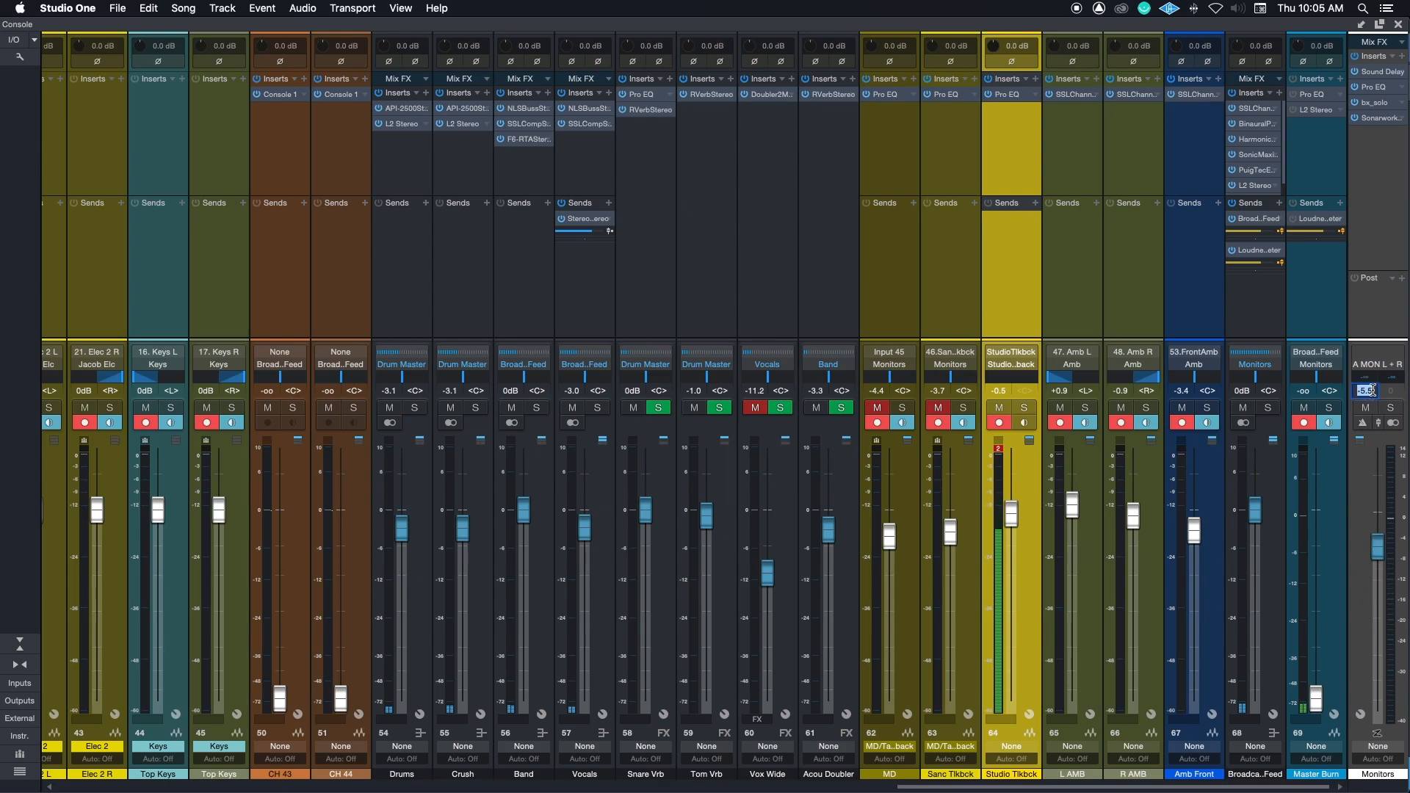
pyautogui.press('BackSpace')
pyautogui.write('-3.0')
pyautogui.press('Return')
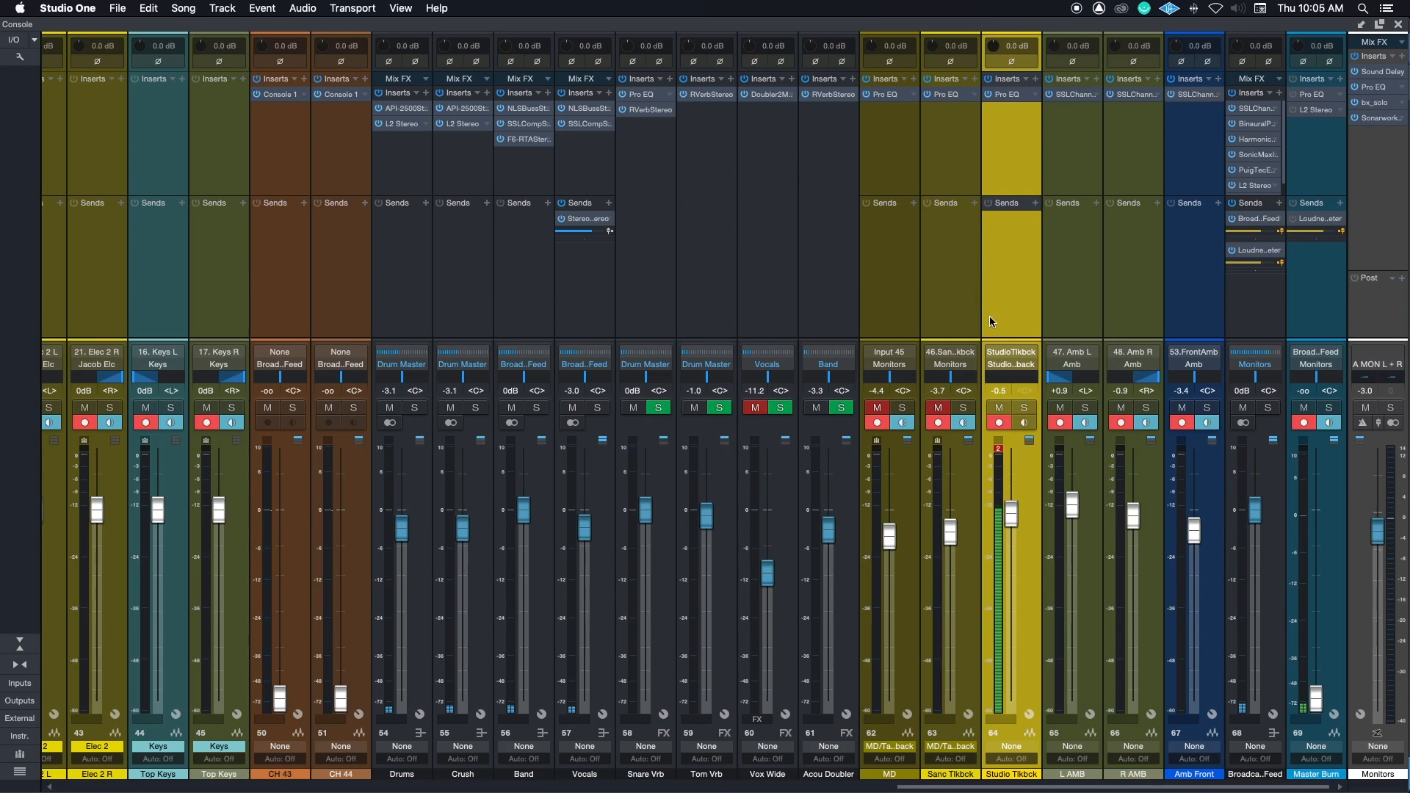
# Clear the clip count on talkback channel 64 again.
pyautogui.click(998, 448)
pyautogui.hscroll(-15, 1001, 294)
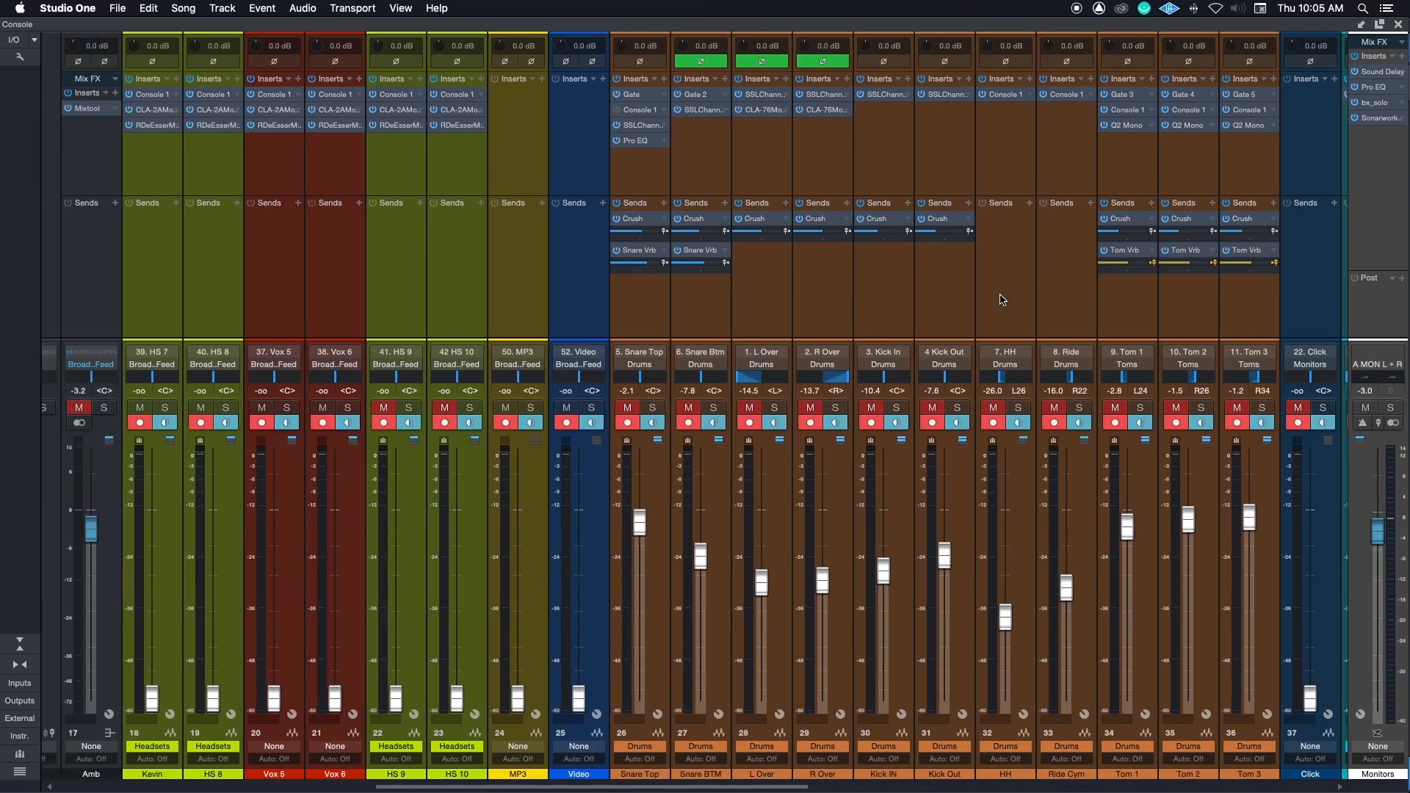
pyautogui.hscroll(-15, 1001, 294)
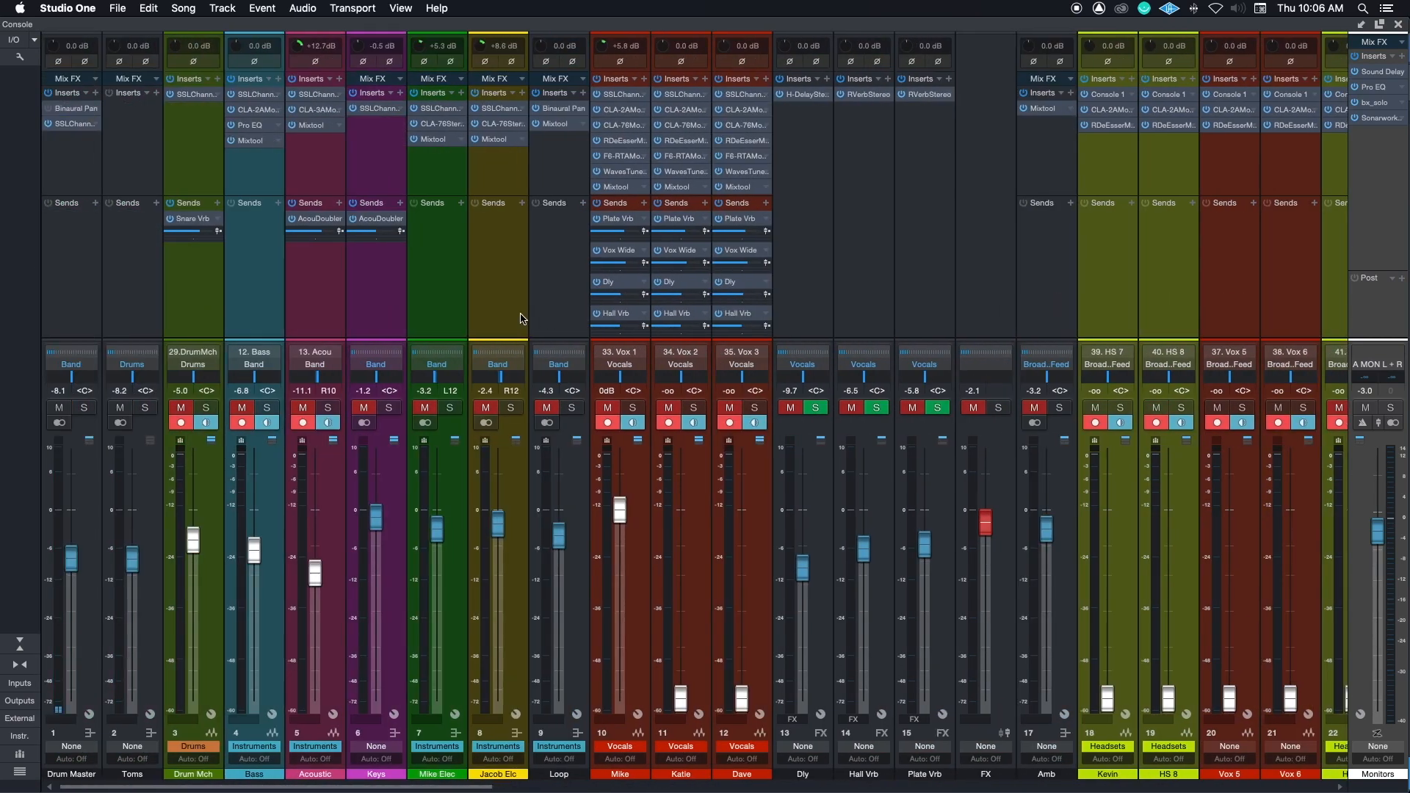